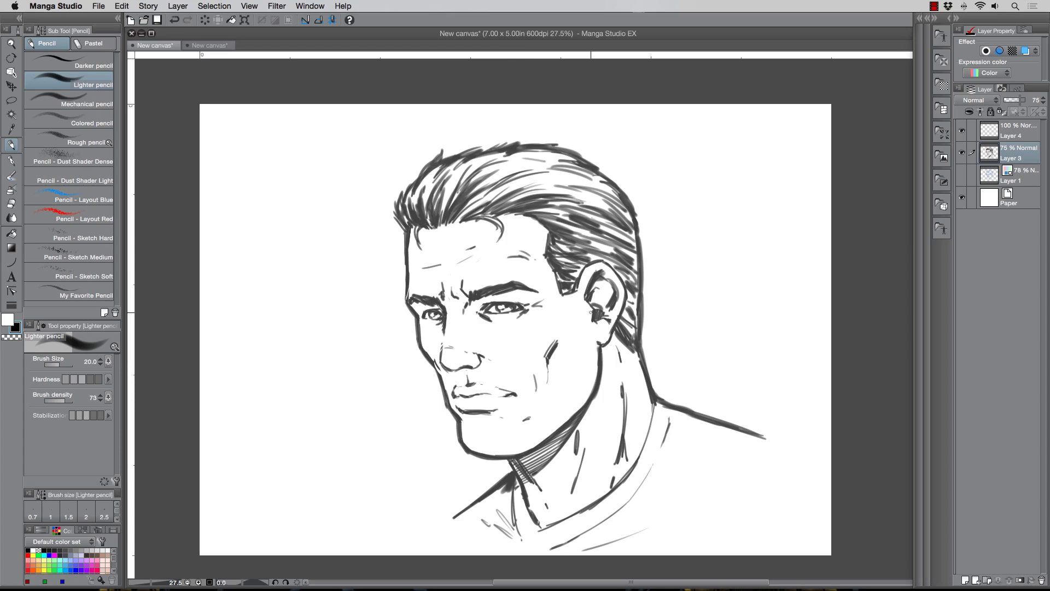
Step: Compare the finished pencils on Layer 3 with the blue rough sketch on Layer 1 by toggling the visibility of both layers
{"action": "scroll", "coordinate": [562, 450], "scroll_direction": "up", "scroll_amount": 1}
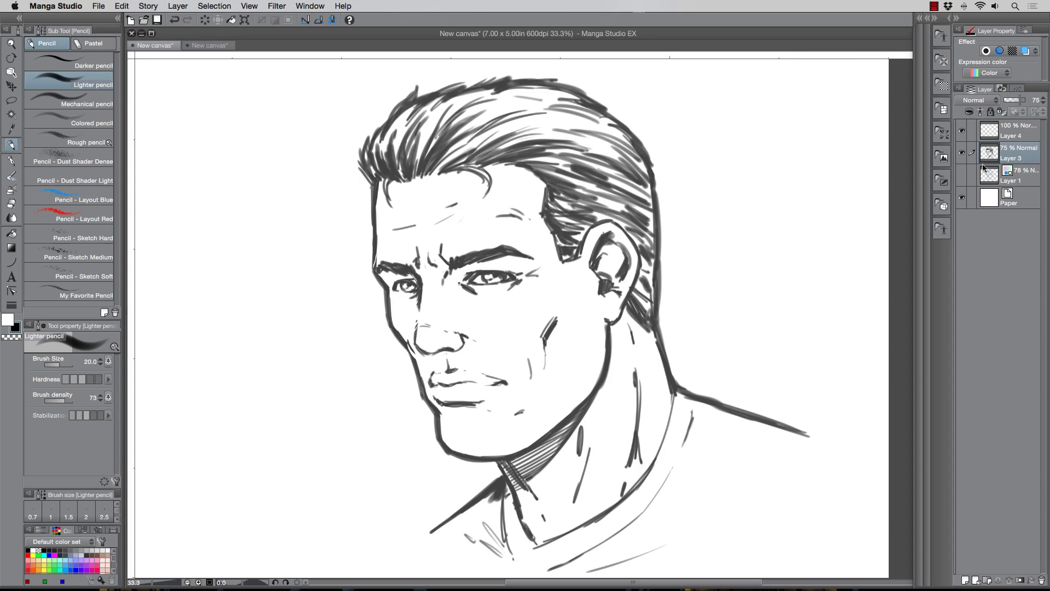
{"action": "left_click", "coordinate": [961, 152]}
{"action": "left_click", "coordinate": [963, 178]}
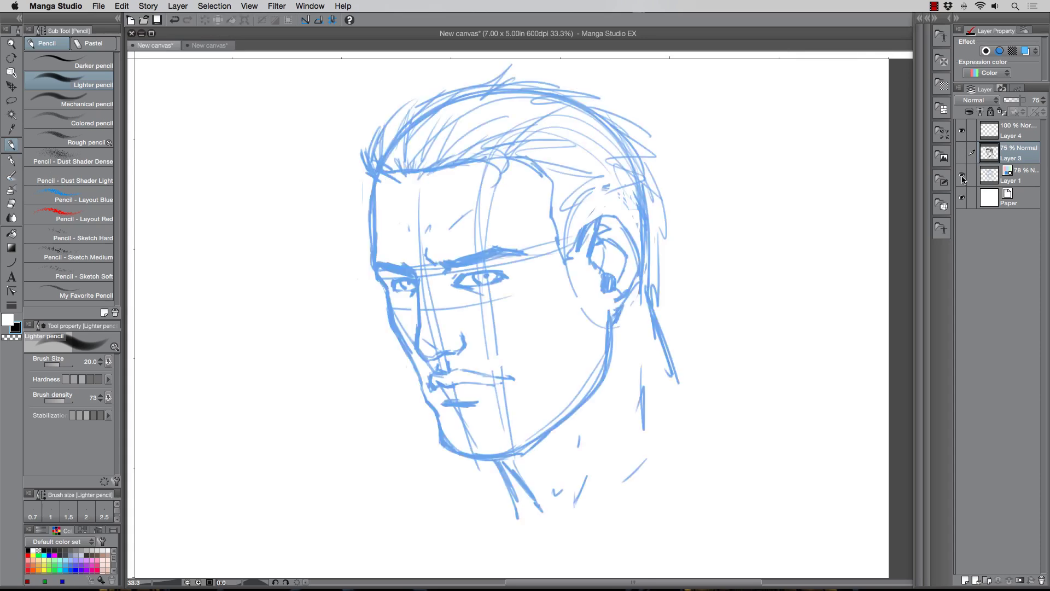
{"action": "left_click", "coordinate": [963, 179]}
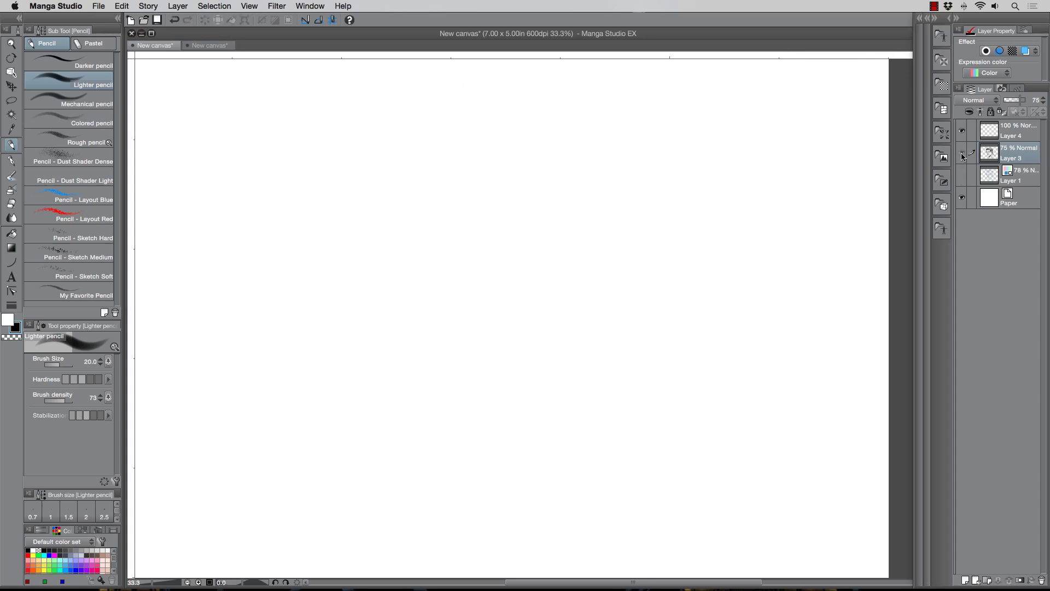
{"action": "left_click", "coordinate": [962, 154]}
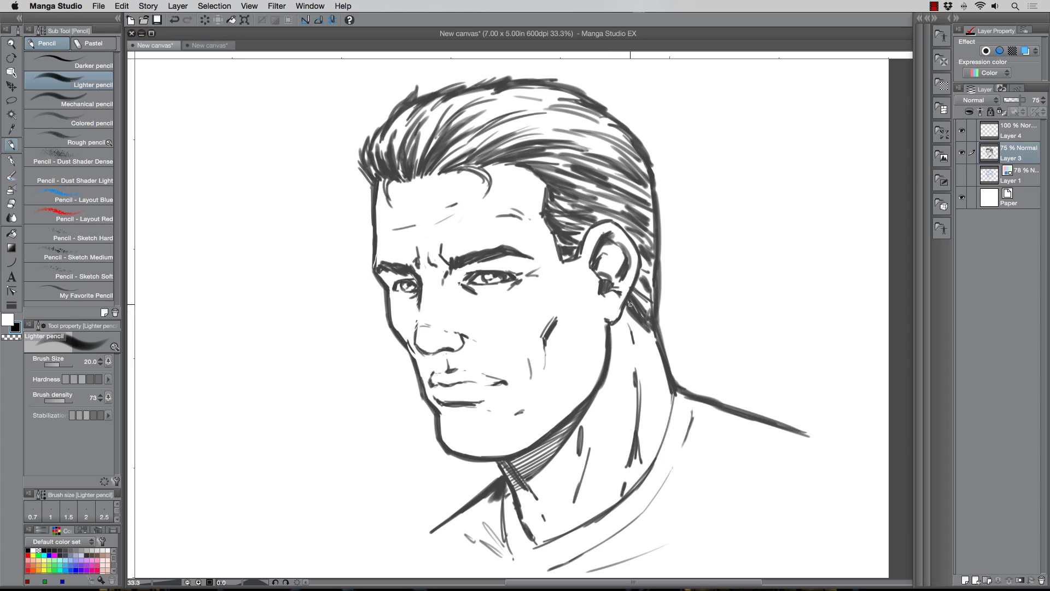
Step: Lasso the ear on Layer 3, shift it slightly downward, rotate it by 3 degrees, and deselect it
{"action": "key", "text": "m"}
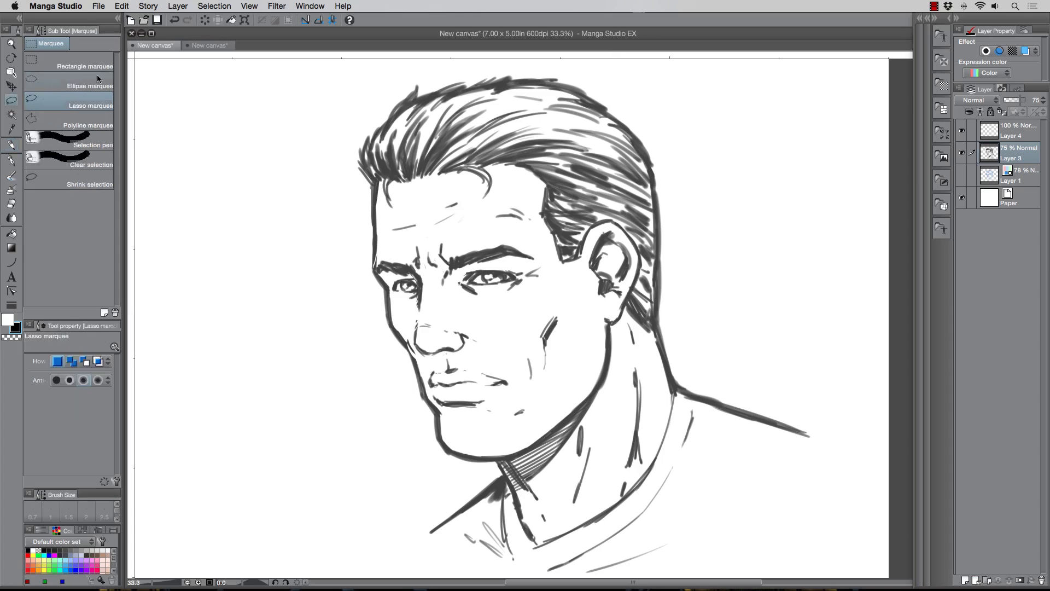
{"action": "mouse_move", "coordinate": [579, 257]}
{"action": "left_mouse_down"}
{"action": "mouse_move", "coordinate": [584, 222]}
{"action": "mouse_move", "coordinate": [624, 226]}
{"action": "mouse_move", "coordinate": [636, 300]}
{"action": "mouse_move", "coordinate": [588, 322]}
{"action": "mouse_move", "coordinate": [574, 270]}
{"action": "left_mouse_up"}
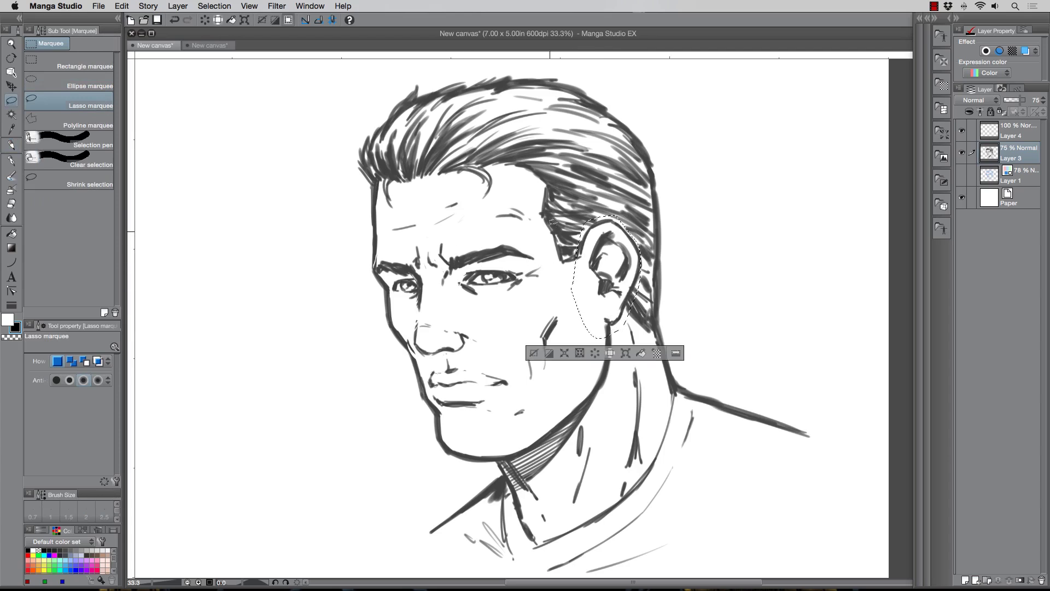
{"action": "left_click", "coordinate": [624, 352]}
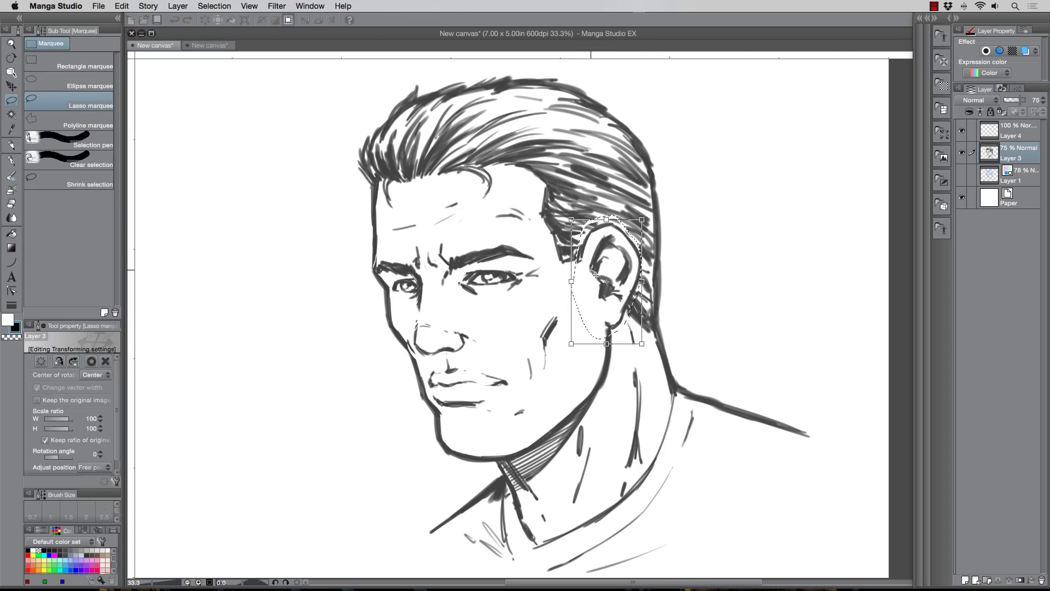
{"action": "left_click_drag", "start_coordinate": [592, 272], "coordinate": [591, 272]}
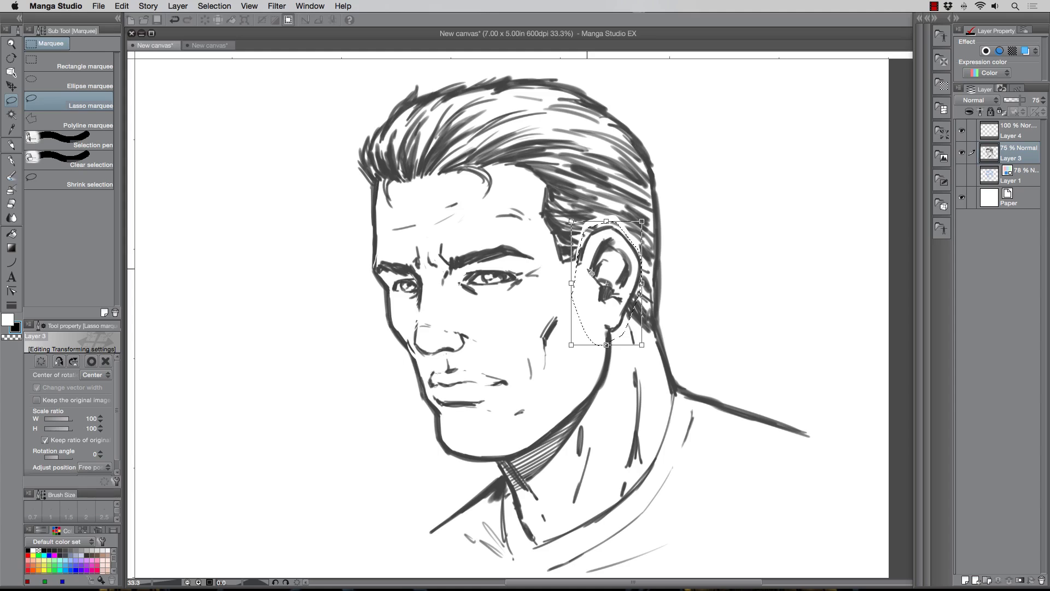
{"action": "left_click_drag", "start_coordinate": [563, 217], "coordinate": [567, 211]}
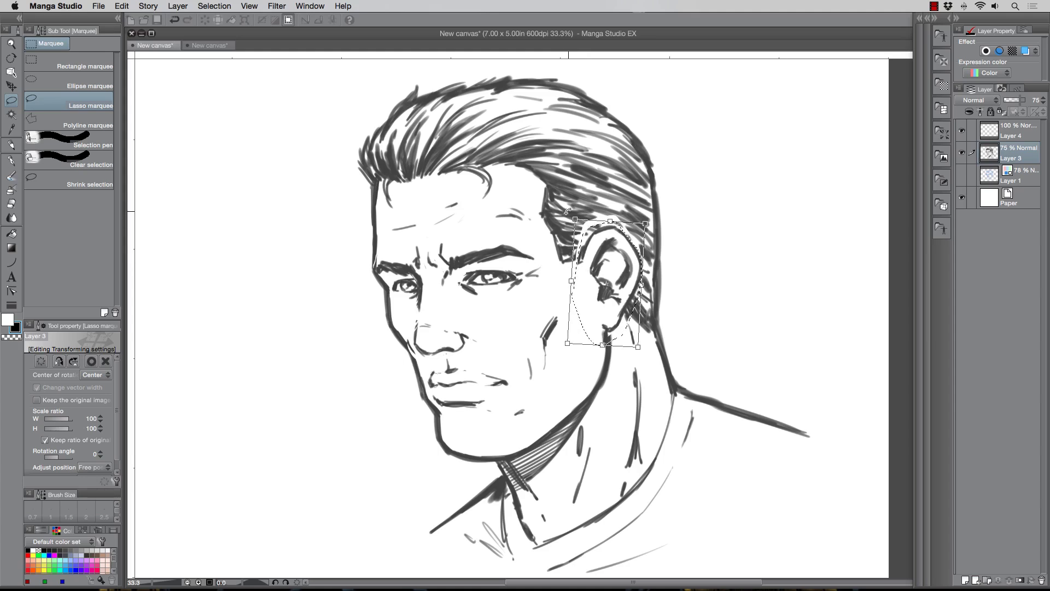
{"action": "left_click_drag", "start_coordinate": [590, 256], "coordinate": [590, 257]}
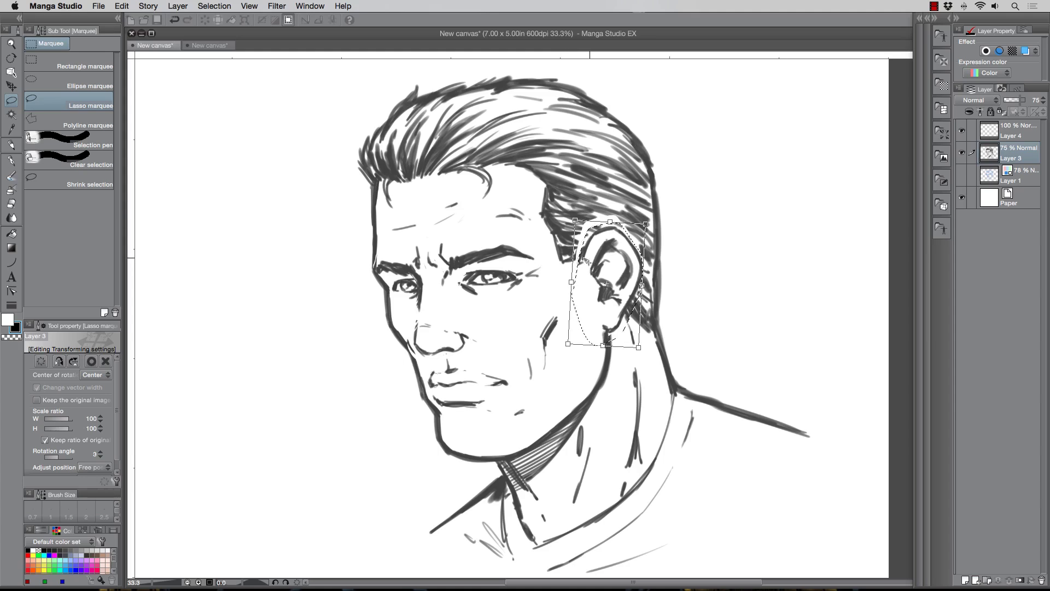
{"action": "key", "text": "Return"}
{"action": "key", "text": "super+d"}
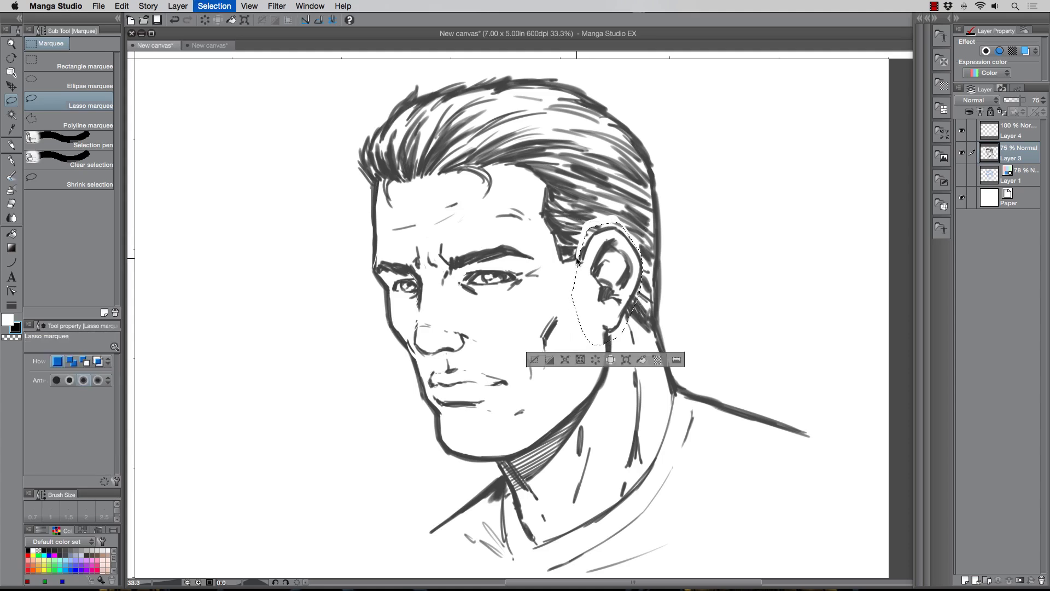
Step: Redraw the ear's upper contour and fill in the surrounding hair strokes with the Lighter pencil
{"action": "key", "text": "p"}
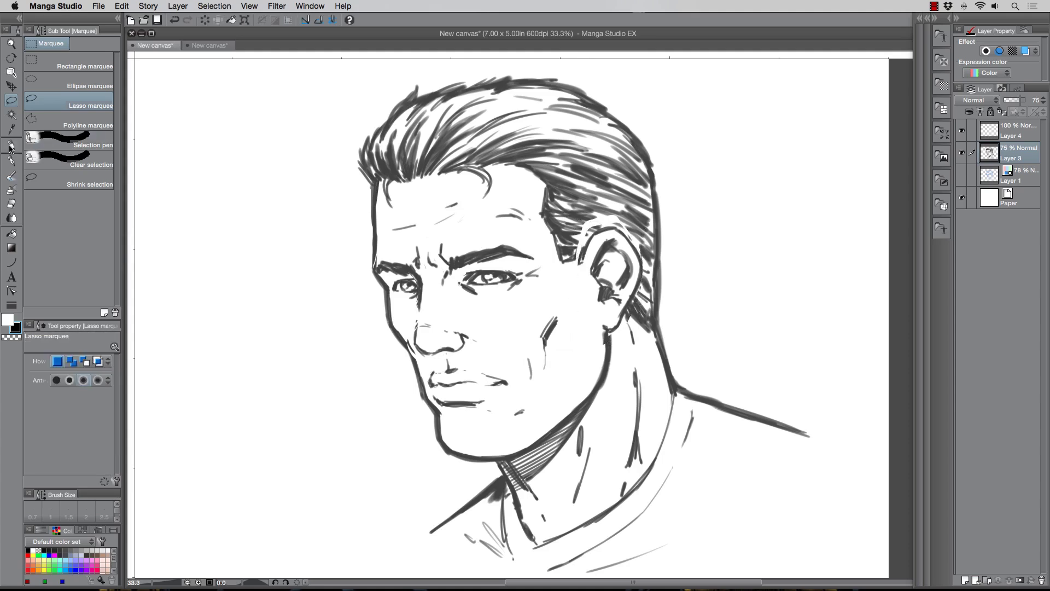
{"action": "mouse_move", "coordinate": [601, 221]}
{"action": "left_mouse_down"}
{"action": "mouse_move", "coordinate": [573, 243]}
{"action": "mouse_move", "coordinate": [578, 255]}
{"action": "mouse_move", "coordinate": [581, 222]}
{"action": "mouse_move", "coordinate": [620, 219]}
{"action": "mouse_move", "coordinate": [637, 251]}
{"action": "left_mouse_up"}
{"action": "mouse_move", "coordinate": [581, 228]}
{"action": "left_mouse_down"}
{"action": "mouse_move", "coordinate": [595, 221]}
{"action": "mouse_move", "coordinate": [581, 222]}
{"action": "left_mouse_up"}
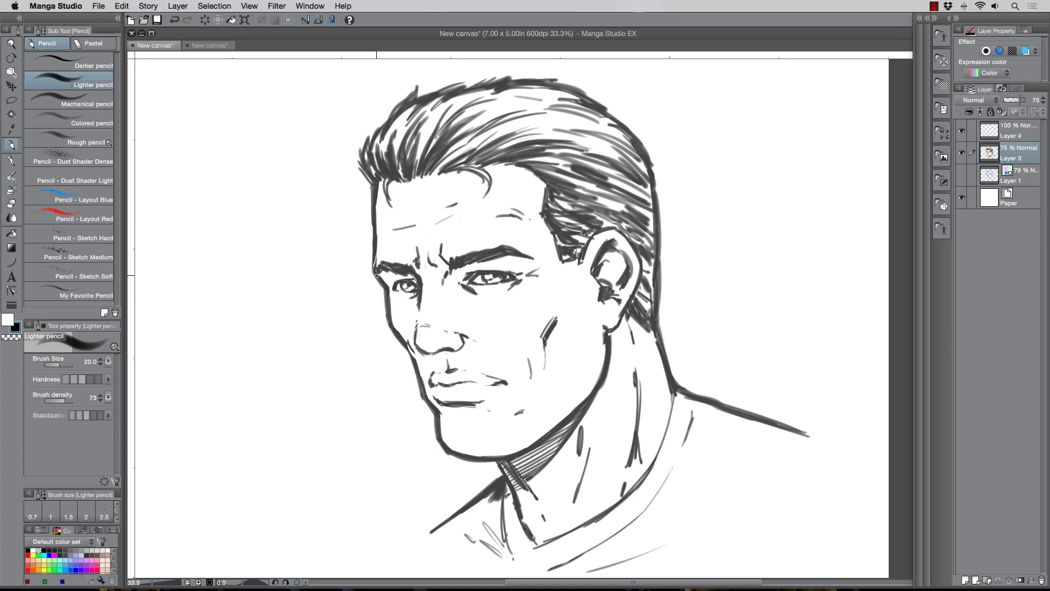
{"action": "mouse_move", "coordinate": [354, 240]}
{"action": "left_mouse_down"}
{"action": "mouse_move", "coordinate": [319, 248]}
{"action": "mouse_move", "coordinate": [320, 262]}
{"action": "mouse_move", "coordinate": [351, 255]}
{"action": "mouse_move", "coordinate": [356, 233]}
{"action": "left_mouse_up"}
{"action": "key", "text": "super+z"}
{"action": "mouse_move", "coordinate": [383, 286]}
{"action": "left_mouse_down"}
{"action": "mouse_move", "coordinate": [364, 272]}
{"action": "mouse_move", "coordinate": [347, 231]}
{"action": "mouse_move", "coordinate": [365, 180]}
{"action": "left_mouse_up"}
{"action": "key", "text": "super+z"}
Step: Trim the outer edge of the forehead contour with the Hard eraser at size 40 and redraw the line down to the brow in Lighter pencil
{"action": "left_click", "coordinate": [11, 203]}
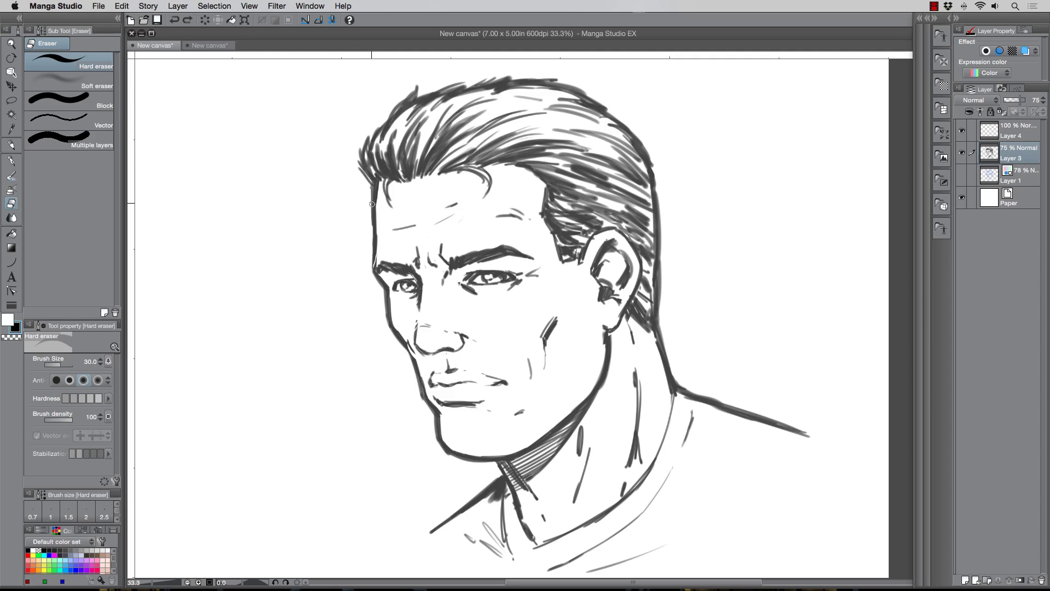
{"action": "key", "text": "bracketright"}
{"action": "mouse_move", "coordinate": [372, 187]}
{"action": "left_mouse_down"}
{"action": "mouse_move", "coordinate": [375, 261]}
{"action": "mouse_move", "coordinate": [368, 208]}
{"action": "left_mouse_up"}
{"action": "key", "text": "super+z"}
{"action": "left_click_drag", "start_coordinate": [370, 192], "coordinate": [372, 269]}
{"action": "key", "text": "p"}
{"action": "mouse_move", "coordinate": [375, 267]}
{"action": "left_mouse_down"}
{"action": "mouse_move", "coordinate": [380, 181]}
{"action": "mouse_move", "coordinate": [377, 262]}
{"action": "left_mouse_up"}
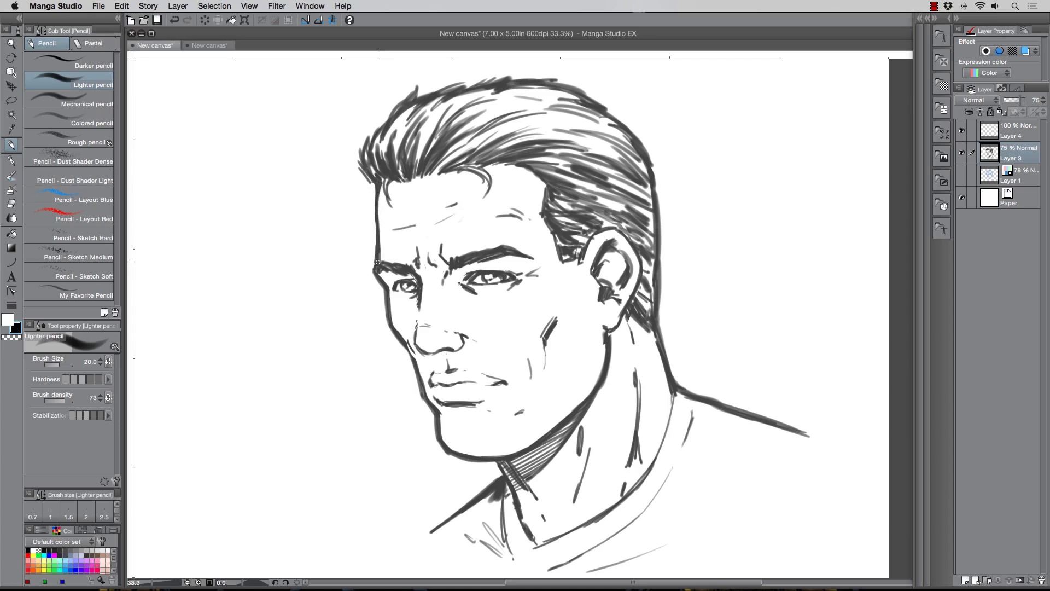
Step: Erase the outer edge of the brow and far cheek contour with the Hard eraser and redraw the cheek line in Lighter pencil
{"action": "left_click", "coordinate": [12, 204]}
{"action": "left_click_drag", "start_coordinate": [379, 282], "coordinate": [372, 248]}
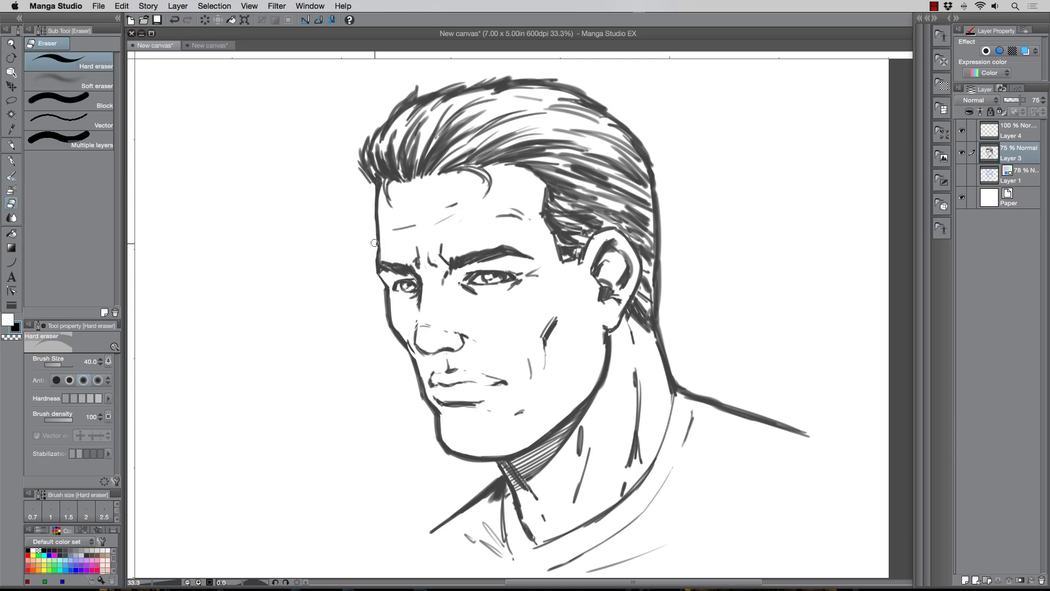
{"action": "left_click_drag", "start_coordinate": [384, 300], "coordinate": [422, 392]}
{"action": "left_click", "coordinate": [10, 145]}
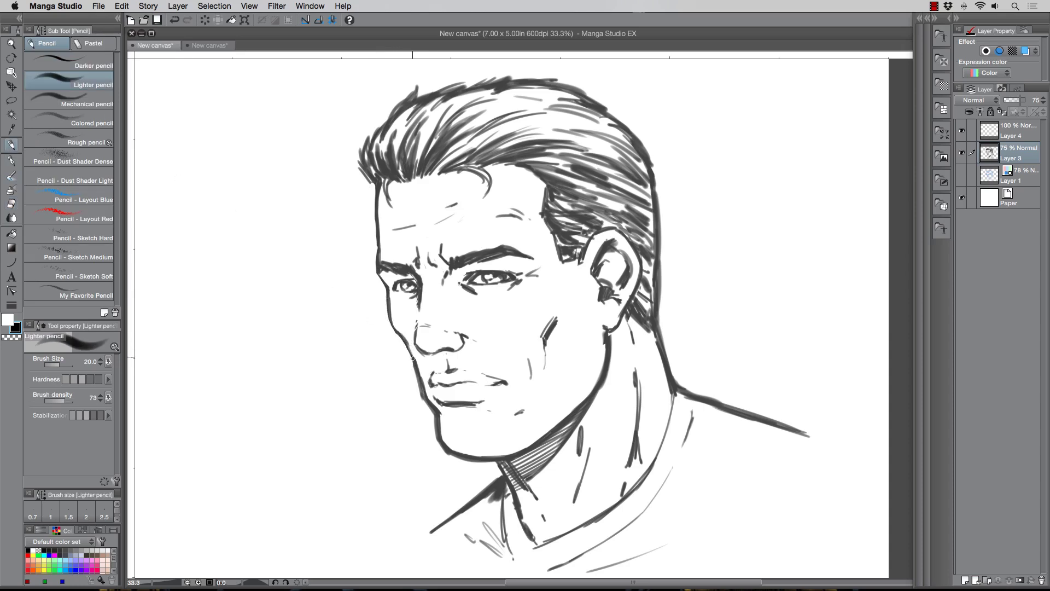
{"action": "left_click_drag", "start_coordinate": [391, 312], "coordinate": [379, 275]}
Step: Touch up the front hairline, the cheekbone shadow and the nose with short pencil strokes
{"action": "left_click_drag", "start_coordinate": [376, 186], "coordinate": [362, 154]}
{"action": "left_click_drag", "start_coordinate": [547, 322], "coordinate": [546, 359]}
{"action": "mouse_move", "coordinate": [422, 367]}
{"action": "left_mouse_down"}
{"action": "mouse_move", "coordinate": [426, 377]}
{"action": "mouse_move", "coordinate": [449, 362]}
{"action": "mouse_move", "coordinate": [456, 331]}
{"action": "left_mouse_up"}
Step: Draw fold lines on the shirt's chest, collar and both shoulders, and touch up the line at the top of the ear
{"action": "mouse_move", "coordinate": [660, 508]}
{"action": "left_mouse_down"}
{"action": "mouse_move", "coordinate": [638, 529]}
{"action": "mouse_move", "coordinate": [664, 524]}
{"action": "mouse_move", "coordinate": [649, 517]}
{"action": "mouse_move", "coordinate": [638, 534]}
{"action": "left_mouse_up"}
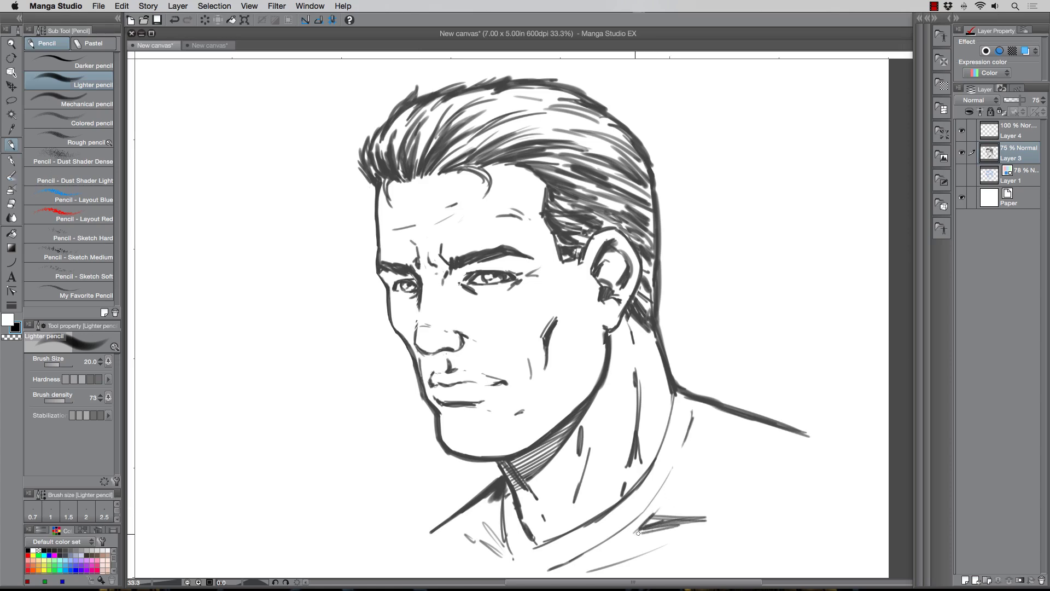
{"action": "left_click_drag", "start_coordinate": [709, 524], "coordinate": [729, 518]}
{"action": "left_click_drag", "start_coordinate": [626, 554], "coordinate": [598, 561]}
{"action": "left_click_drag", "start_coordinate": [486, 555], "coordinate": [518, 559]}
{"action": "mouse_move", "coordinate": [806, 452]}
{"action": "left_mouse_down"}
{"action": "mouse_move", "coordinate": [769, 498]}
{"action": "mouse_move", "coordinate": [792, 469]}
{"action": "mouse_move", "coordinate": [758, 511]}
{"action": "left_mouse_up"}
{"action": "left_click_drag", "start_coordinate": [796, 474], "coordinate": [764, 521]}
{"action": "left_click_drag", "start_coordinate": [442, 532], "coordinate": [437, 541]}
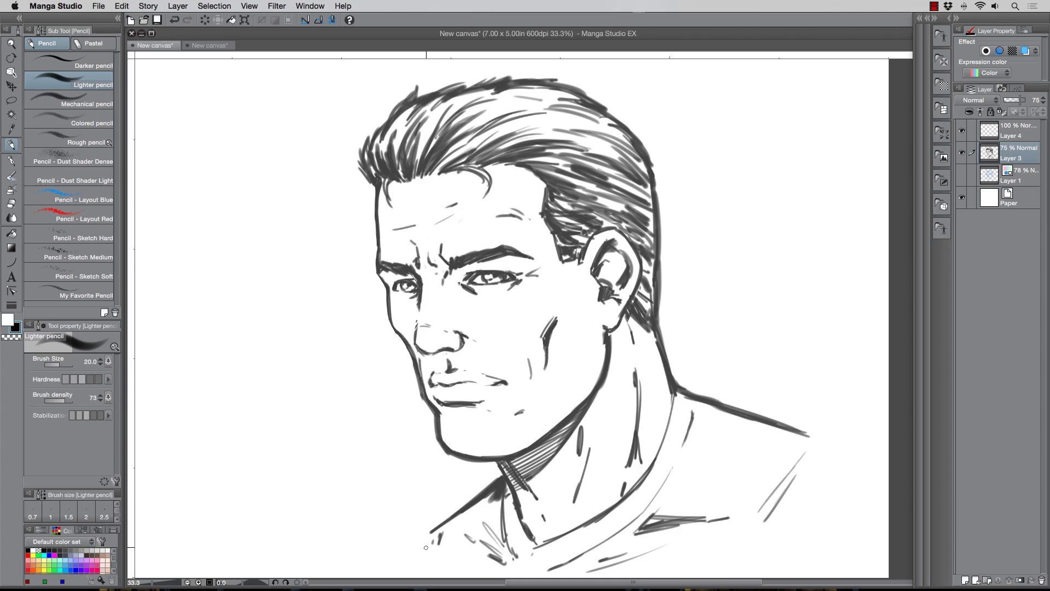
{"action": "mouse_move", "coordinate": [594, 215]}
{"action": "left_mouse_down"}
{"action": "mouse_move", "coordinate": [622, 222]}
{"action": "mouse_move", "coordinate": [586, 242]}
{"action": "left_mouse_up"}
Step: Apply the blue layer color to Layer 3 and make the empty Layer 4 active
{"action": "left_click", "coordinate": [1026, 51]}
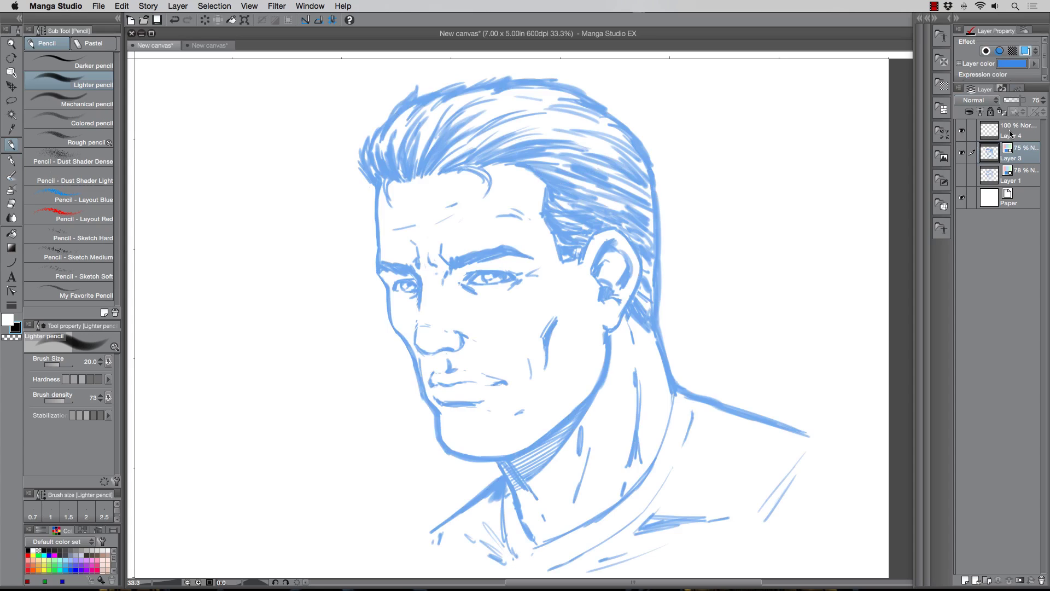
{"action": "left_click", "coordinate": [995, 133]}
{"action": "scroll", "coordinate": [426, 230], "scroll_direction": "down", "scroll_amount": 3}
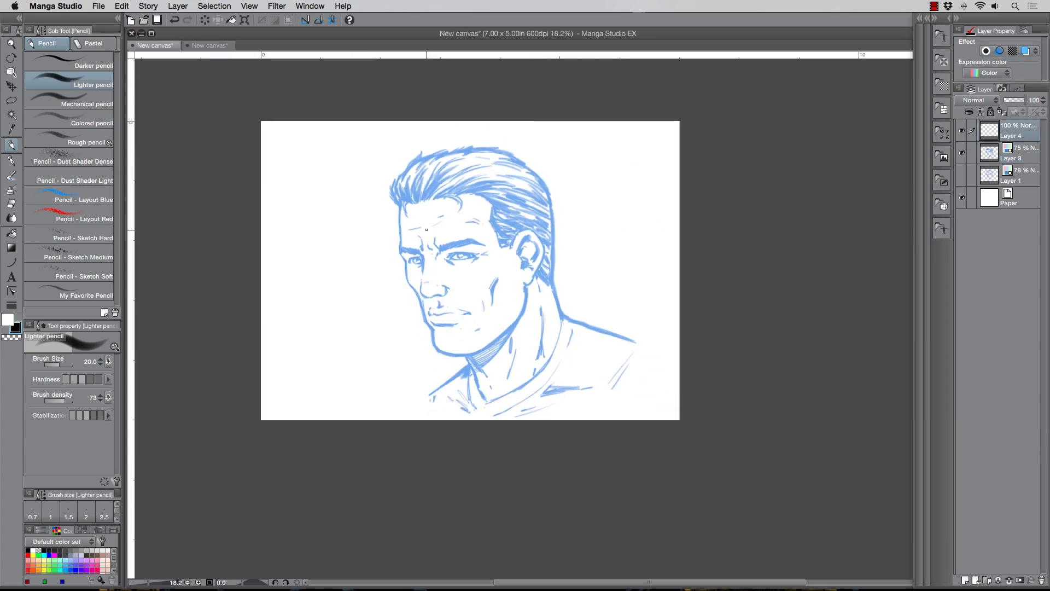
{"action": "scroll", "coordinate": [426, 230], "scroll_direction": "up", "scroll_amount": 2}
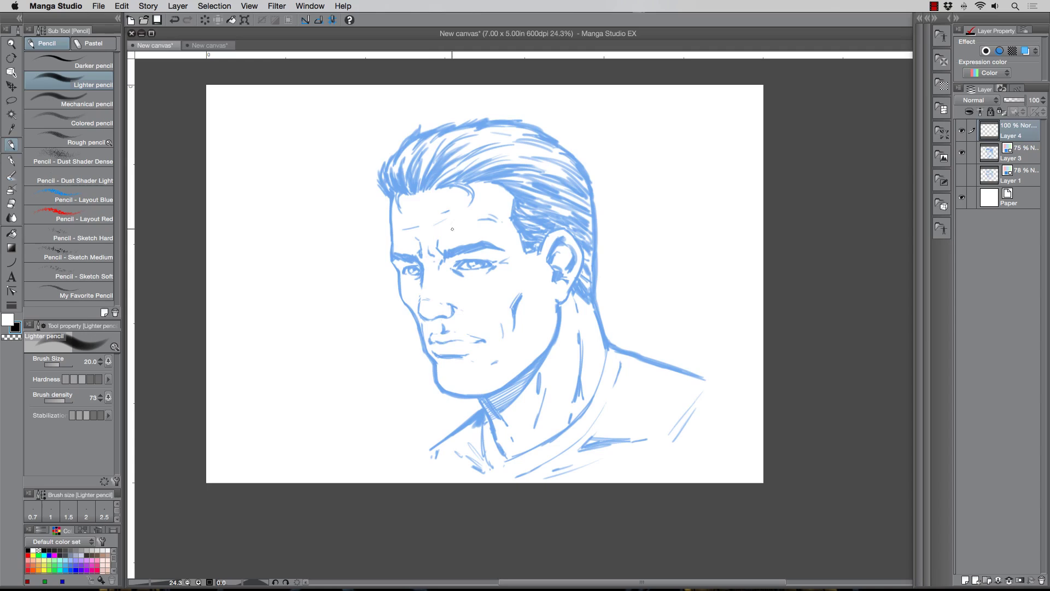
Step: Duplicate the head drawing on Layer 3 with the Move layer tool, offsetting the copy to the left of the original
{"action": "left_click", "coordinate": [1021, 159]}
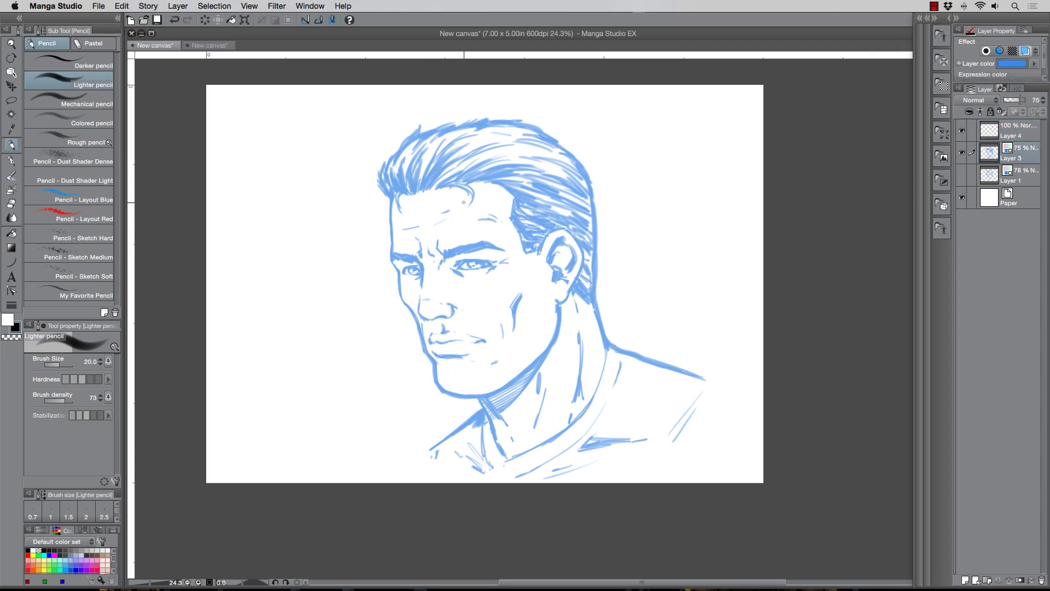
{"action": "left_click", "coordinate": [11, 86]}
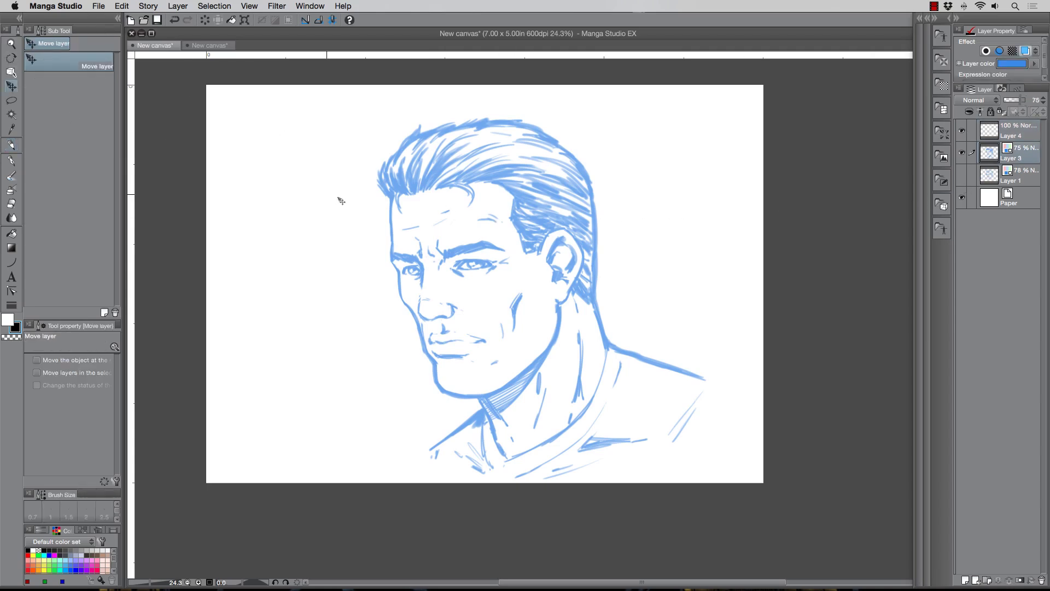
{"action": "left_click_drag", "start_coordinate": [367, 218], "coordinate": [311, 210]}
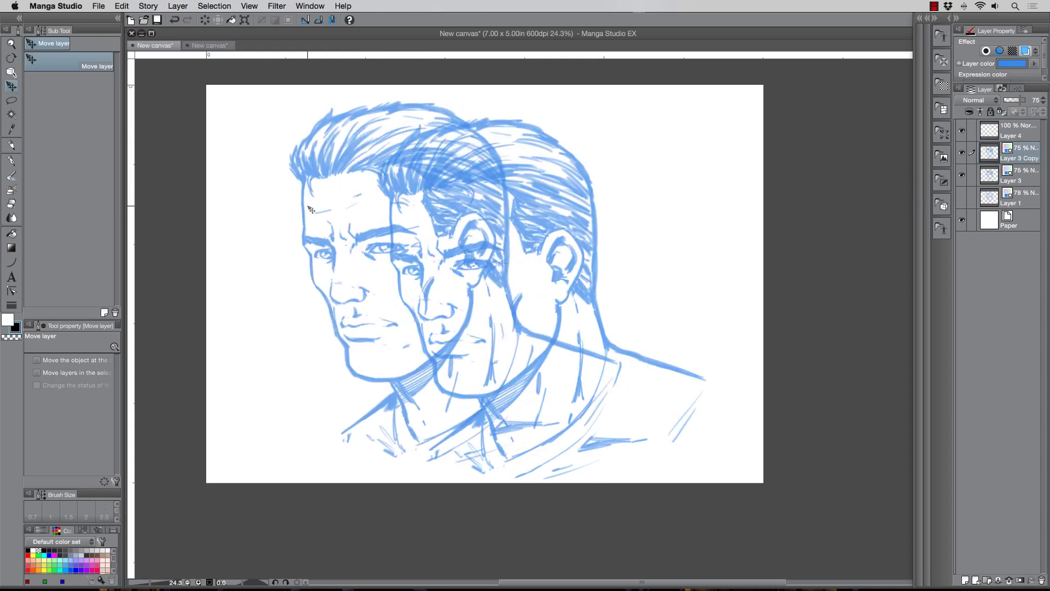
Step: Scale the copied head to about 57 percent and place it in the lower-left area of the page
{"action": "key", "text": "super+t"}
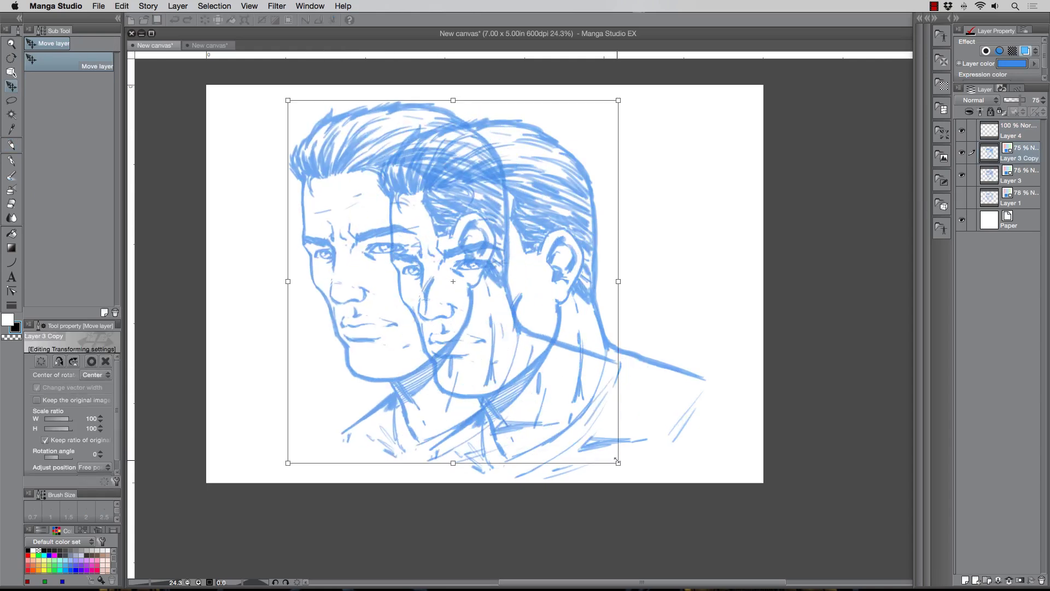
{"action": "left_click_drag", "start_coordinate": [524, 418], "coordinate": [435, 336]}
{"action": "left_click_drag", "start_coordinate": [377, 259], "coordinate": [310, 254]}
{"action": "left_click_drag", "start_coordinate": [420, 327], "coordinate": [396, 300]}
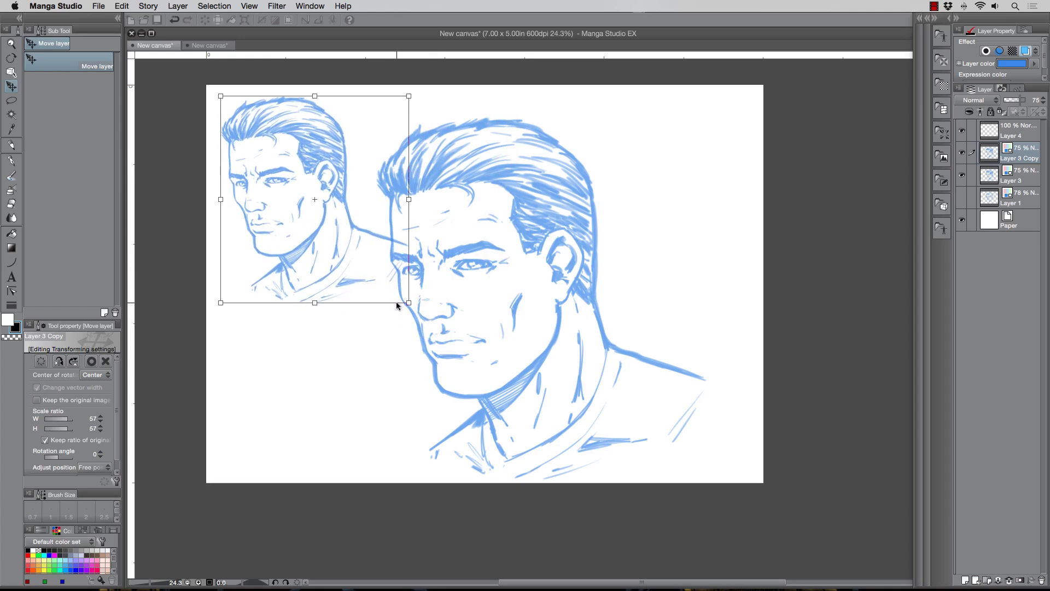
{"action": "key", "text": "Return"}
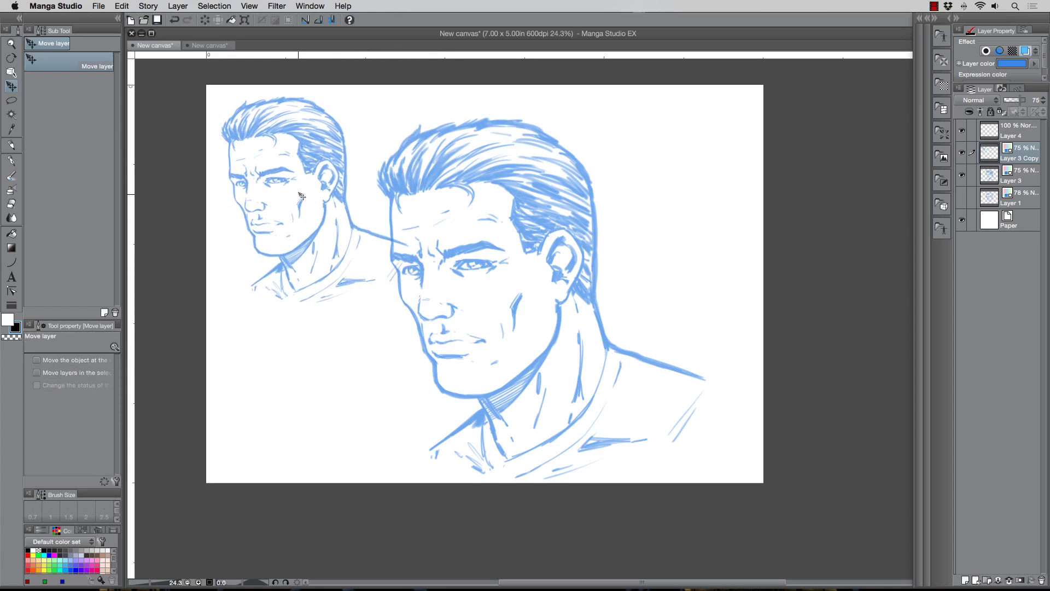
{"action": "left_click_drag", "start_coordinate": [316, 187], "coordinate": [310, 351]}
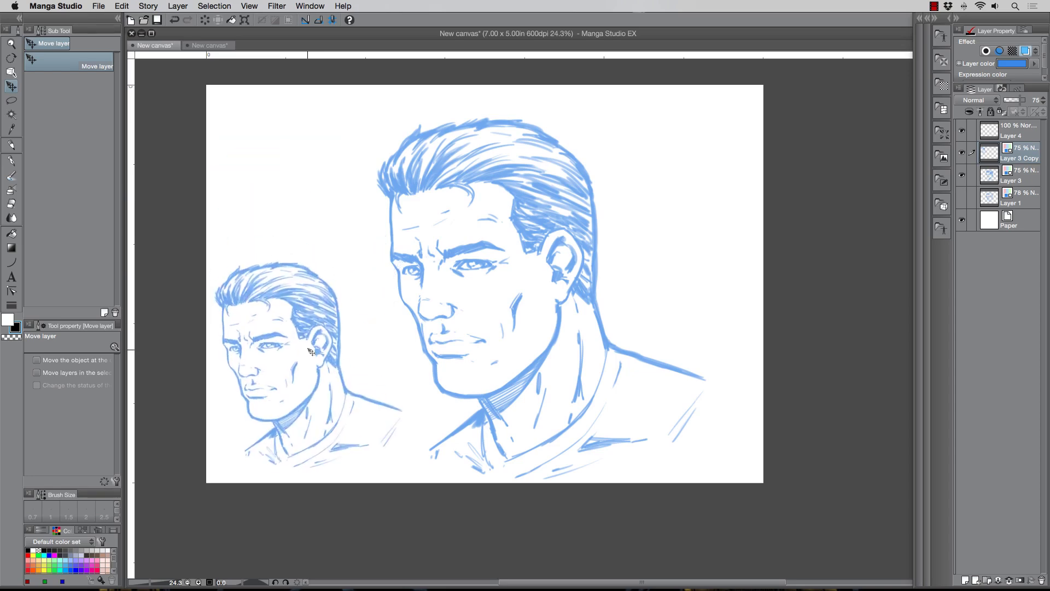
Step: Show the rough sketch on Layer 1, shrink it, and place it in the page's upper-left corner above the small head copy
{"action": "left_click", "coordinate": [1020, 197]}
{"action": "left_click", "coordinate": [961, 197]}
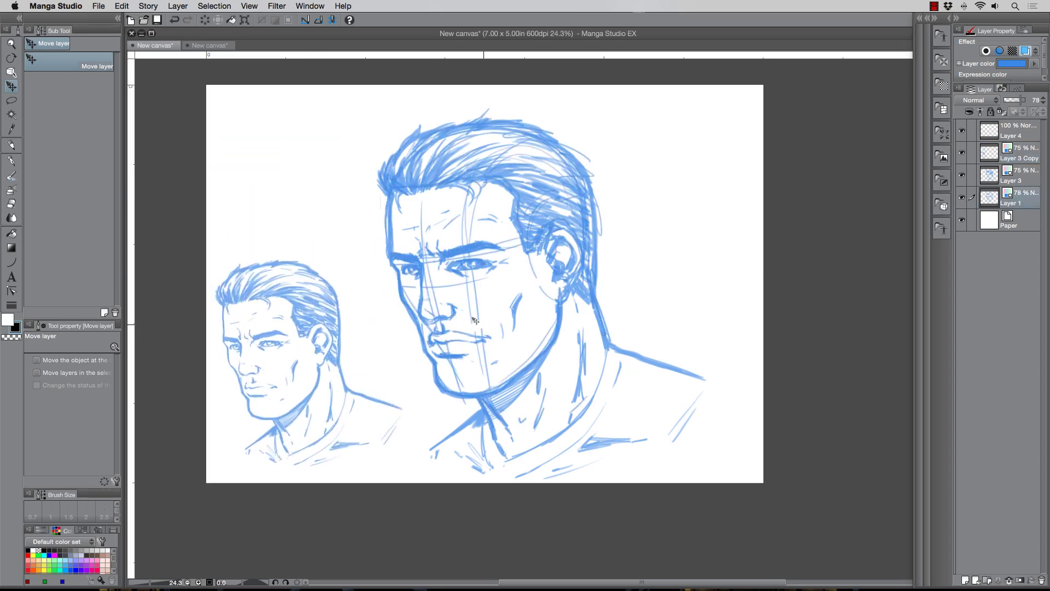
{"action": "left_click_drag", "start_coordinate": [434, 338], "coordinate": [432, 302]}
{"action": "key", "text": "super+t"}
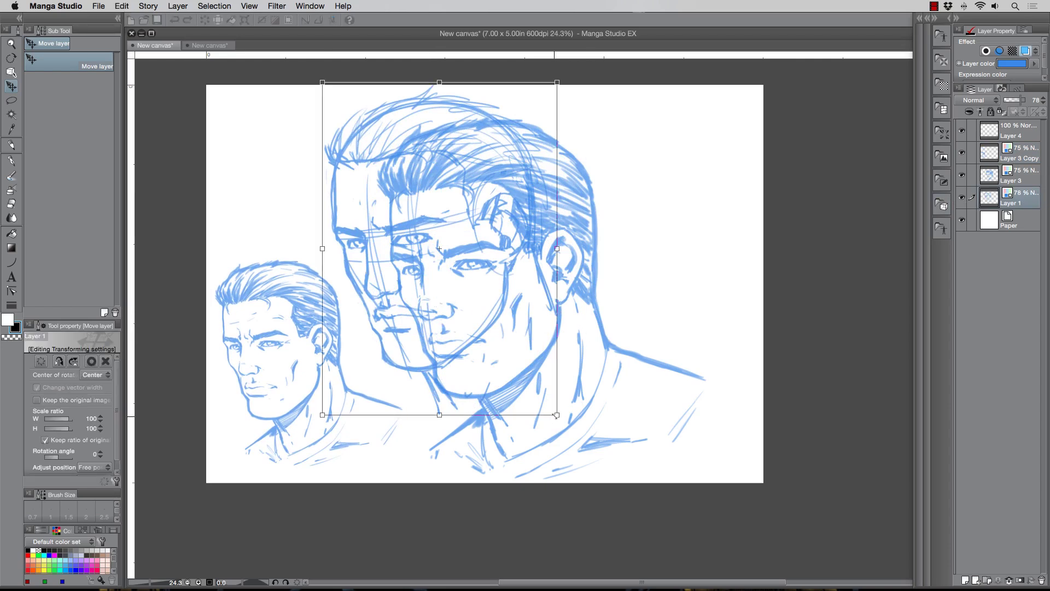
{"action": "mouse_move", "coordinate": [557, 415]}
{"action": "left_mouse_down"}
{"action": "mouse_move", "coordinate": [465, 285]}
{"action": "mouse_move", "coordinate": [360, 271]}
{"action": "mouse_move", "coordinate": [375, 266]}
{"action": "left_mouse_up"}
{"action": "key", "text": "Return"}
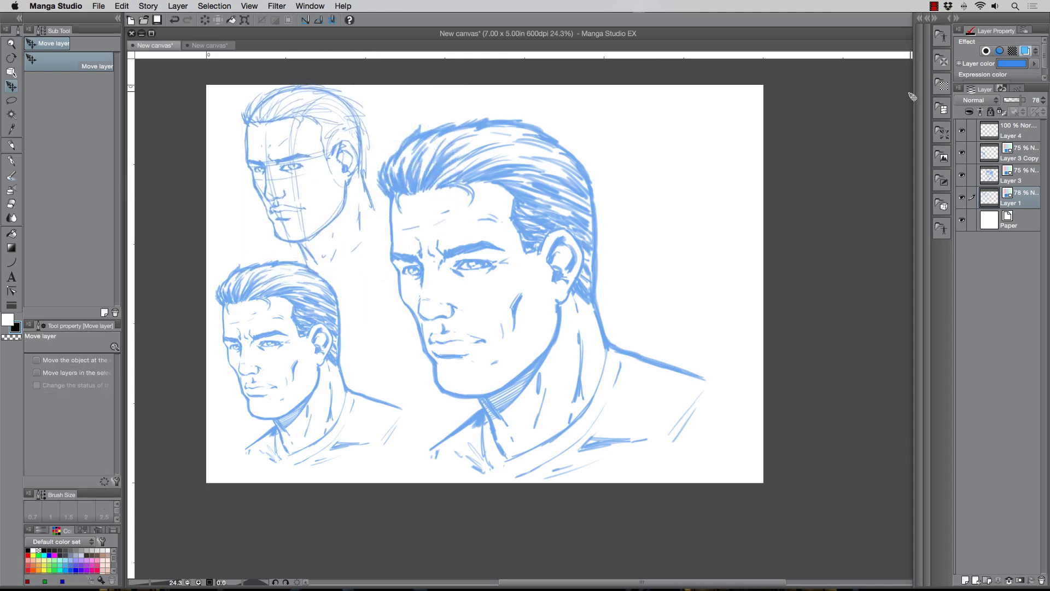
Step: Turn off the blue layer color on the rough sketch in Layer 1 and the small head in Layer 3 Copy
{"action": "left_click", "coordinate": [1027, 52]}
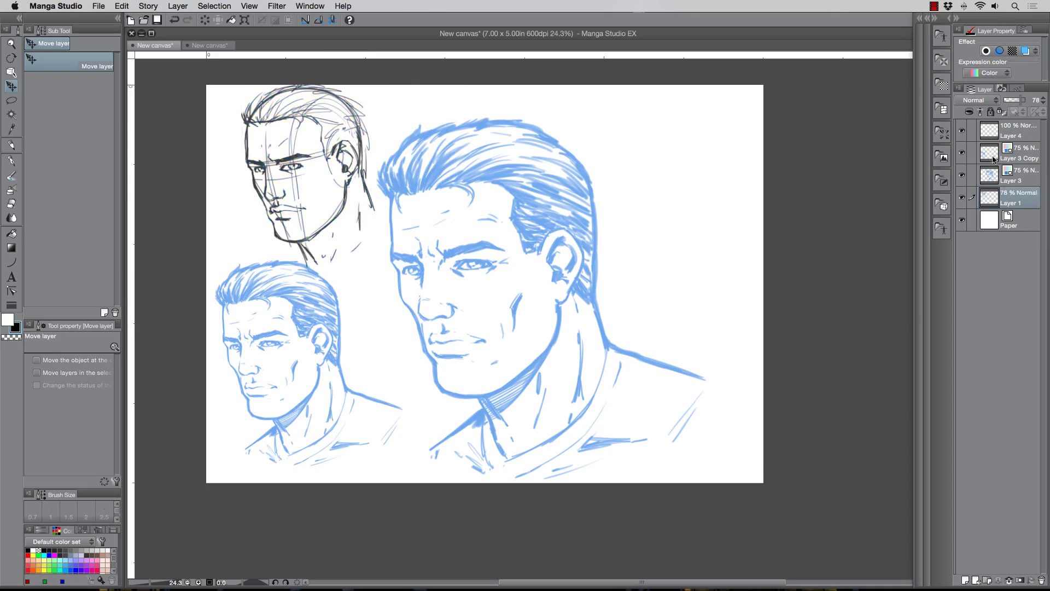
{"action": "left_click", "coordinate": [1018, 176]}
{"action": "left_click", "coordinate": [1026, 51]}
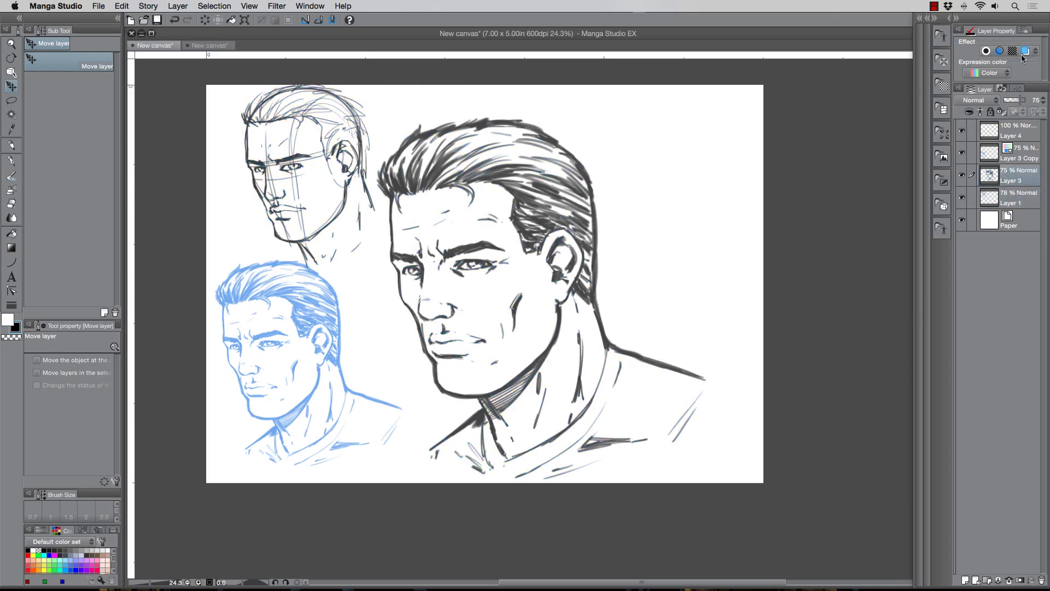
{"action": "left_click", "coordinate": [1026, 51]}
{"action": "left_click", "coordinate": [1023, 153]}
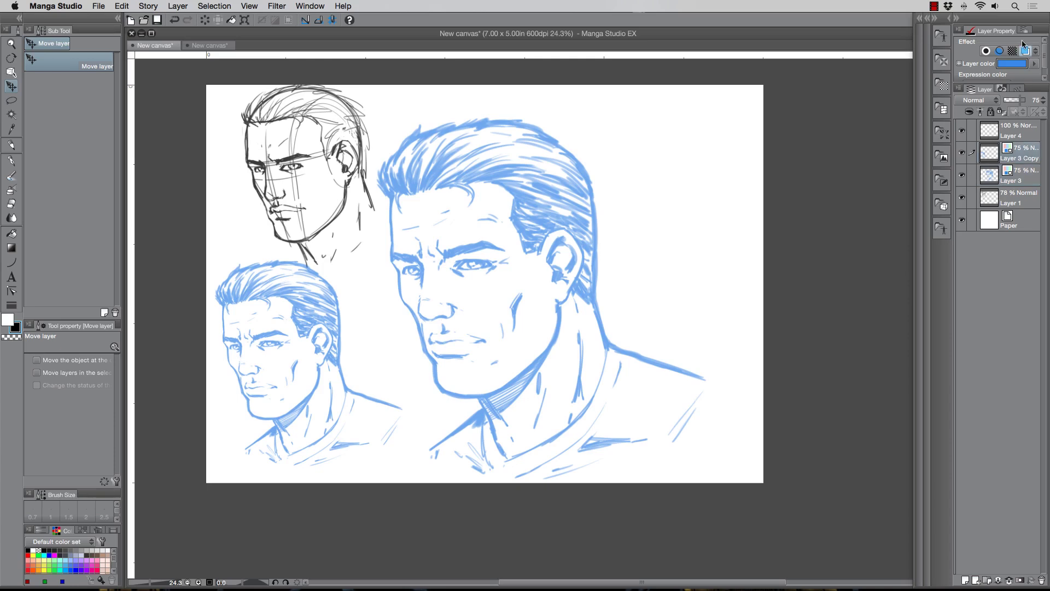
{"action": "left_click", "coordinate": [1026, 51]}
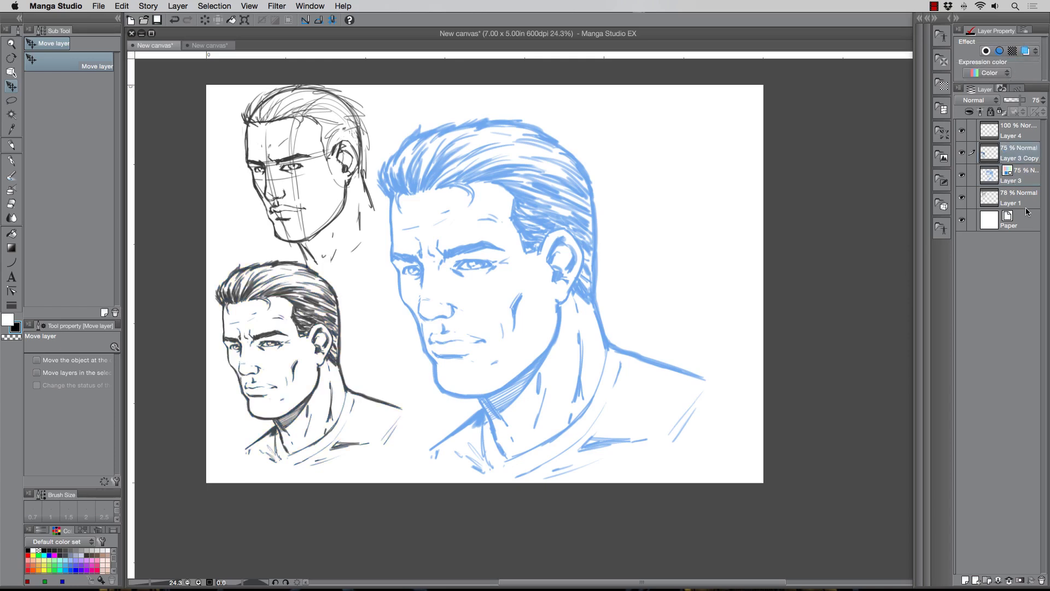
{"action": "left_click", "coordinate": [1028, 177]}
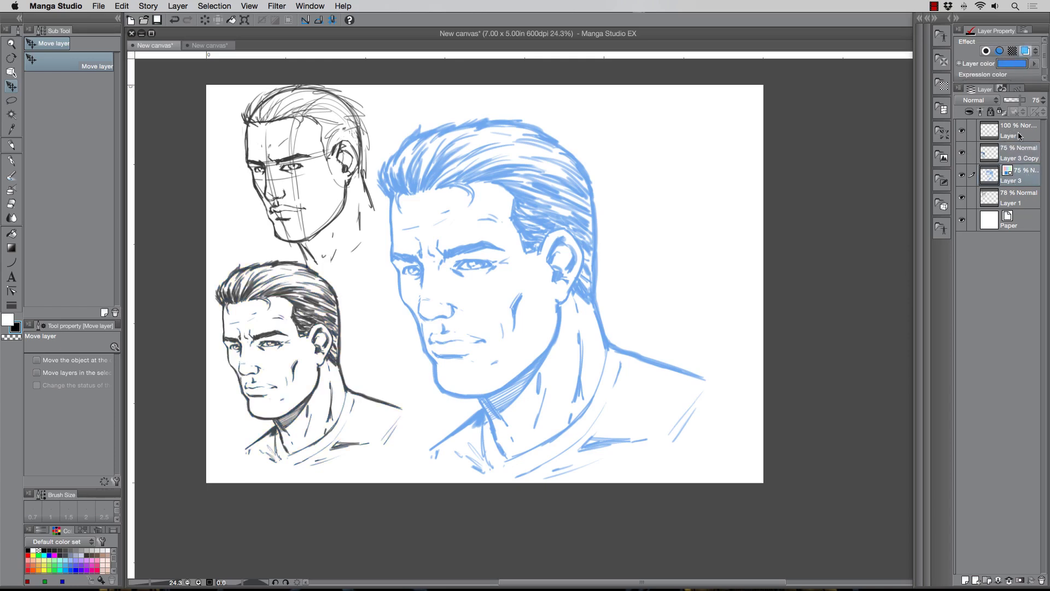
Step: On Layer 4, ink the large head's face contour with the G-pen, from the forehead down to the chin and along the jaw to the ear
{"action": "left_click", "coordinate": [1014, 136]}
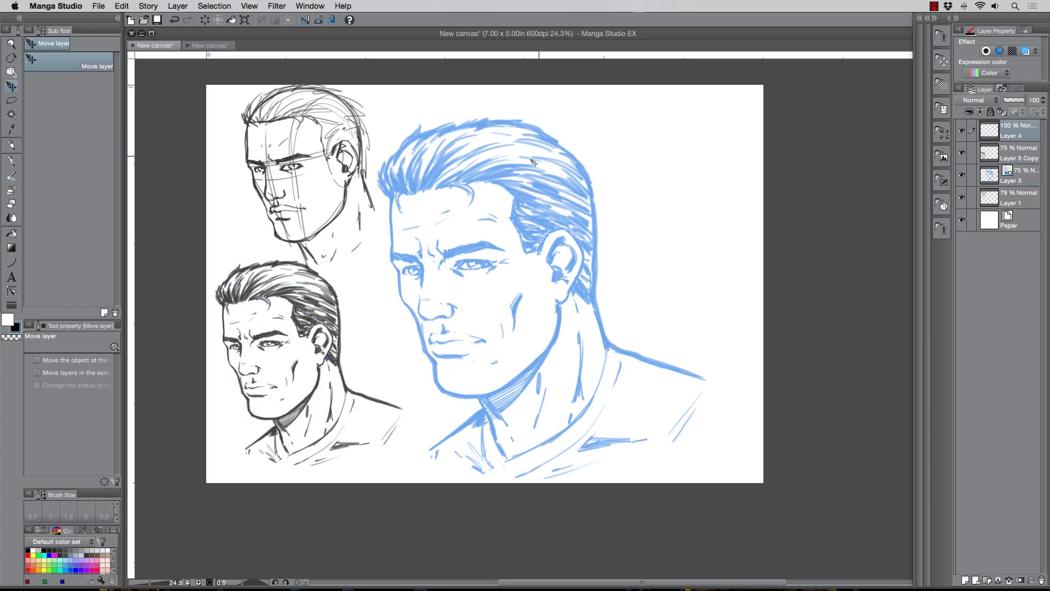
{"action": "scroll", "coordinate": [494, 166], "scroll_direction": "up", "scroll_amount": 2}
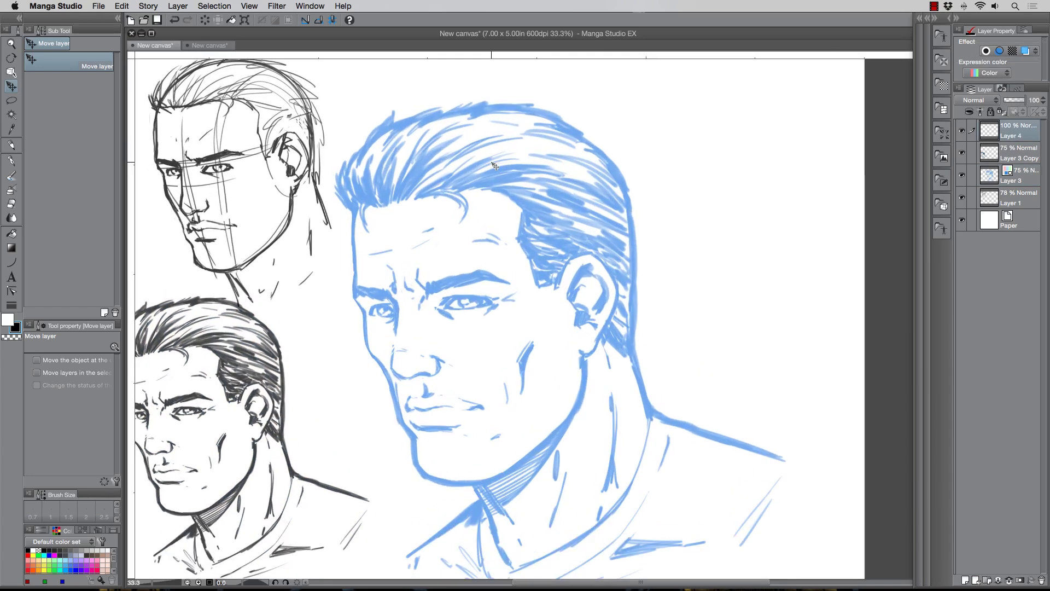
{"action": "left_click", "coordinate": [11, 162]}
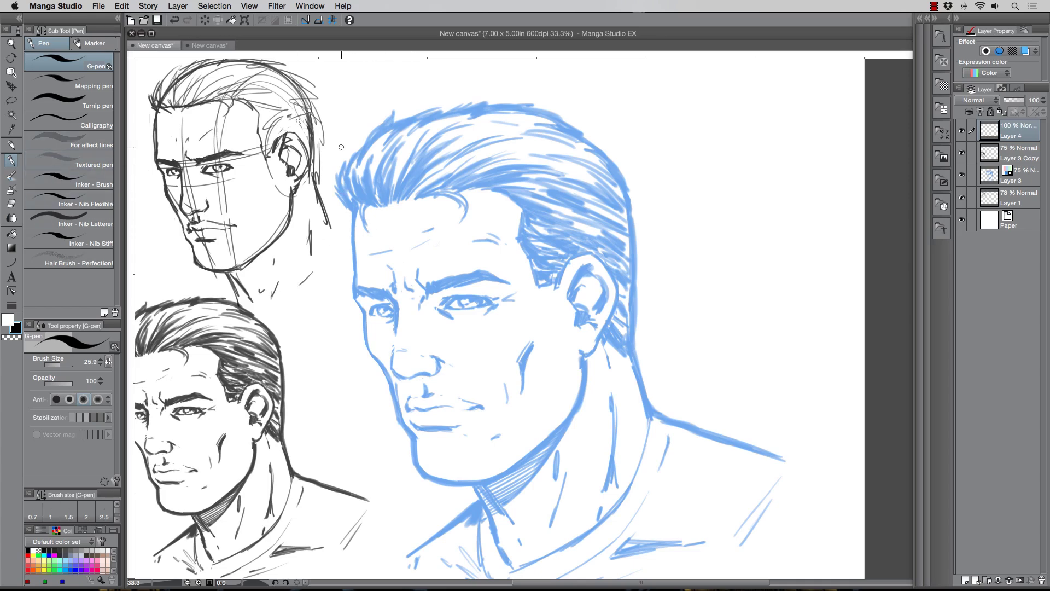
{"action": "scroll", "coordinate": [355, 167], "scroll_direction": "up", "scroll_amount": 1}
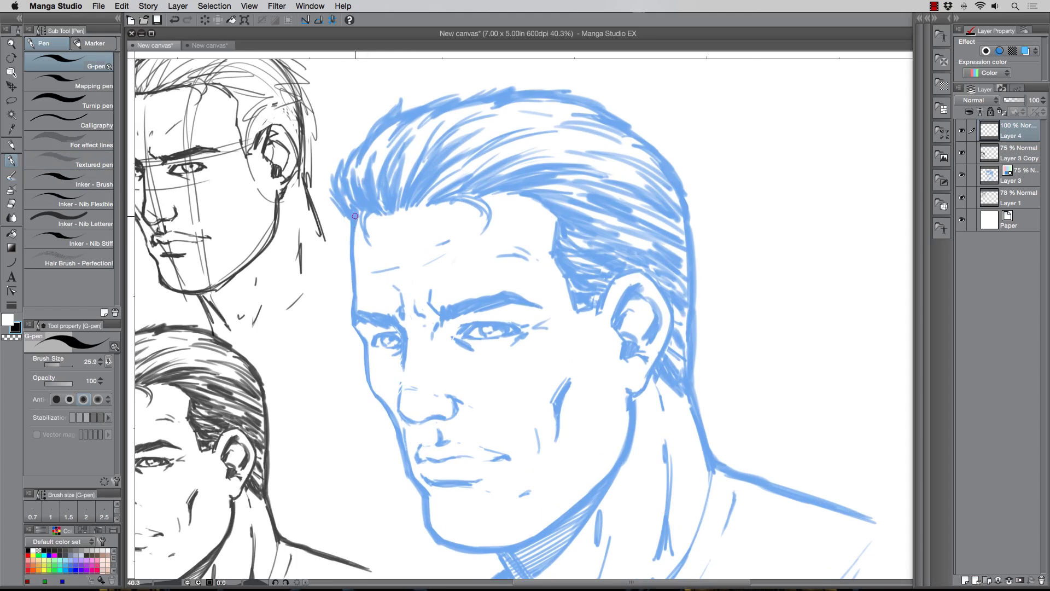
{"action": "mouse_move", "coordinate": [355, 216]}
{"action": "left_mouse_down"}
{"action": "mouse_move", "coordinate": [353, 325]}
{"action": "mouse_move", "coordinate": [353, 301]}
{"action": "mouse_move", "coordinate": [367, 347]}
{"action": "left_mouse_up"}
{"action": "scroll", "coordinate": [328, 393], "scroll_direction": "down", "scroll_amount": 5}
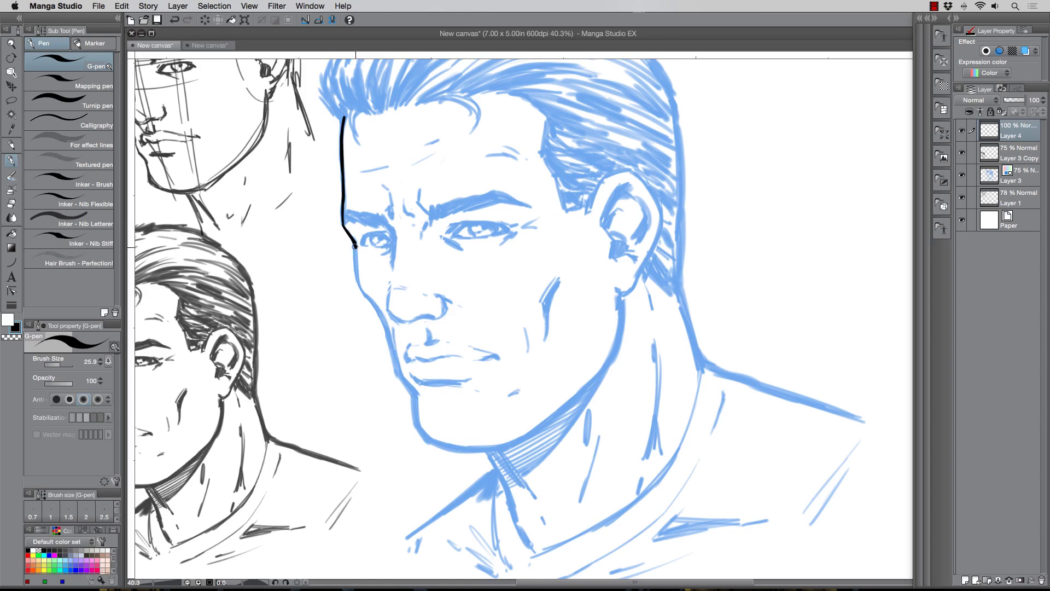
{"action": "mouse_move", "coordinate": [355, 246]}
{"action": "left_mouse_down"}
{"action": "mouse_move", "coordinate": [367, 295]}
{"action": "mouse_move", "coordinate": [359, 290]}
{"action": "mouse_move", "coordinate": [389, 331]}
{"action": "left_mouse_up"}
{"action": "left_click_drag", "start_coordinate": [386, 327], "coordinate": [427, 437]}
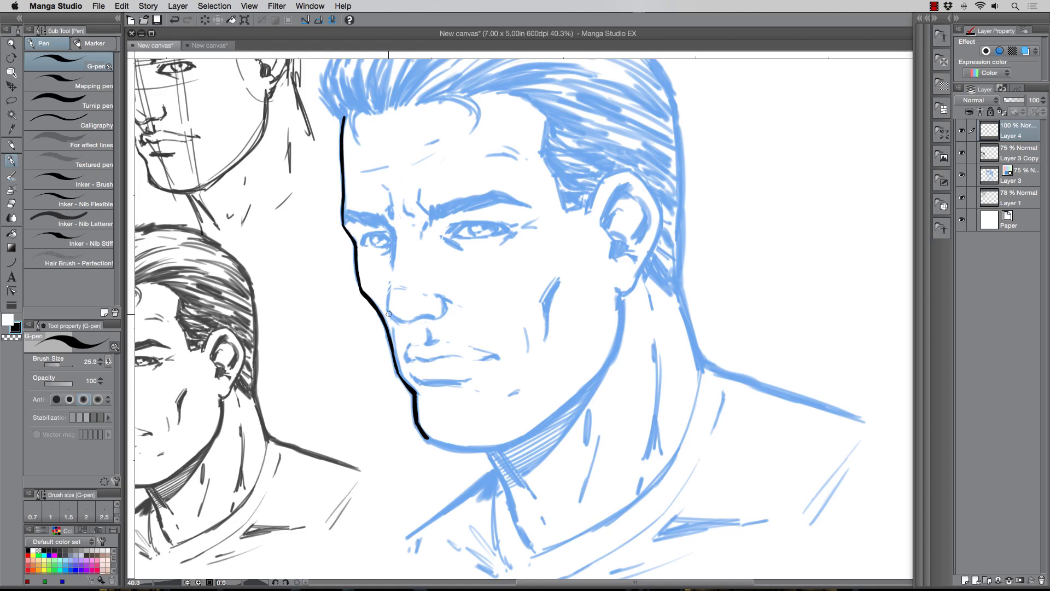
{"action": "mouse_move", "coordinate": [616, 290]}
{"action": "left_mouse_down"}
{"action": "mouse_move", "coordinate": [615, 350]}
{"action": "mouse_move", "coordinate": [616, 296]}
{"action": "mouse_move", "coordinate": [609, 359]}
{"action": "mouse_move", "coordinate": [572, 397]}
{"action": "left_mouse_up"}
{"action": "mouse_move", "coordinate": [604, 364]}
{"action": "left_mouse_down"}
{"action": "mouse_move", "coordinate": [509, 444]}
{"action": "mouse_move", "coordinate": [448, 448]}
{"action": "mouse_move", "coordinate": [424, 432]}
{"action": "left_mouse_up"}
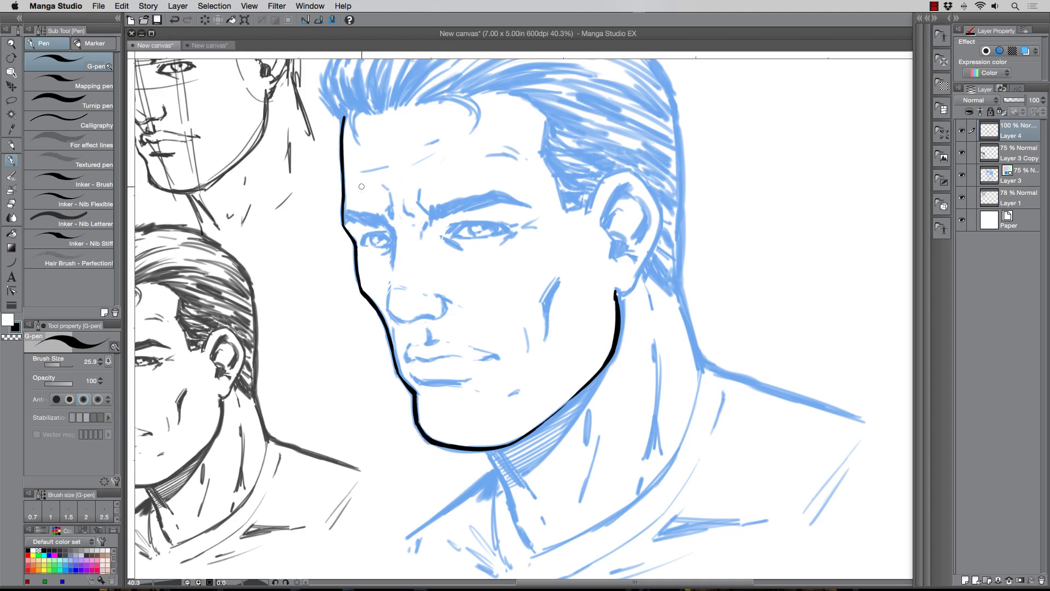
Step: Ink the line at the inner eye socket, the nose with its nostril, and the tapered cheekbone crease
{"action": "left_click_drag", "start_coordinate": [386, 225], "coordinate": [394, 258]}
{"action": "mouse_move", "coordinate": [392, 315]}
{"action": "left_mouse_down"}
{"action": "mouse_move", "coordinate": [413, 319]}
{"action": "mouse_move", "coordinate": [442, 299]}
{"action": "mouse_move", "coordinate": [443, 309]}
{"action": "mouse_move", "coordinate": [434, 295]}
{"action": "mouse_move", "coordinate": [457, 304]}
{"action": "left_mouse_up"}
{"action": "left_click_drag", "start_coordinate": [557, 283], "coordinate": [545, 340]}
{"action": "mouse_move", "coordinate": [556, 278]}
{"action": "left_mouse_down"}
{"action": "mouse_move", "coordinate": [544, 295]}
{"action": "mouse_move", "coordinate": [551, 284]}
{"action": "left_mouse_up"}
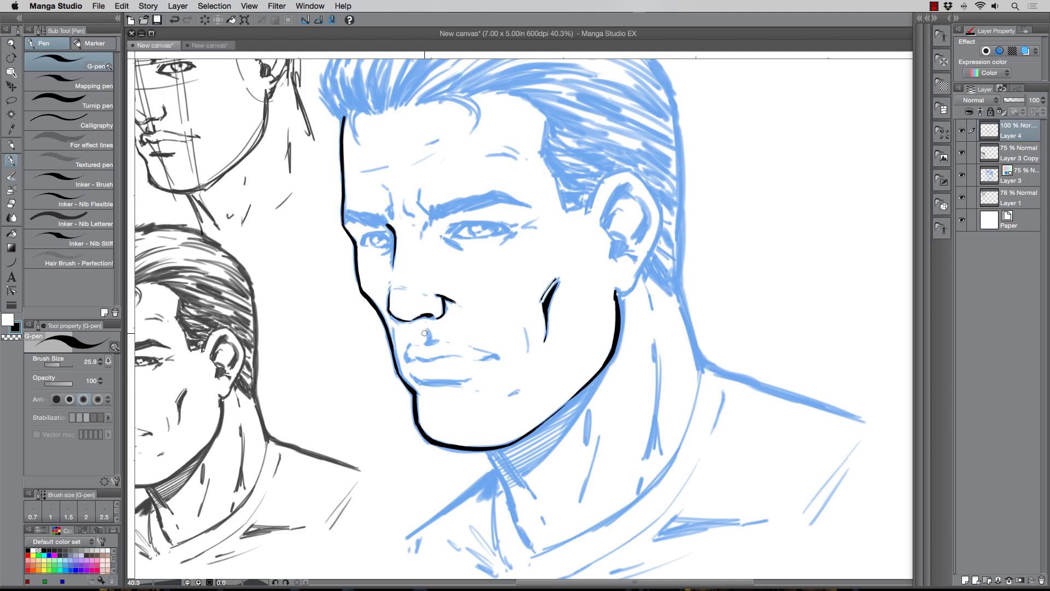
Step: Ink the lips and the shadow below them, plus the small chin and cheek accents and the furrows between the brows
{"action": "mouse_move", "coordinate": [427, 329]}
{"action": "left_mouse_down"}
{"action": "mouse_move", "coordinate": [425, 344]}
{"action": "mouse_move", "coordinate": [487, 353]}
{"action": "left_mouse_up"}
{"action": "left_click_drag", "start_coordinate": [408, 354], "coordinate": [490, 357]}
{"action": "left_click_drag", "start_coordinate": [414, 375], "coordinate": [480, 374]}
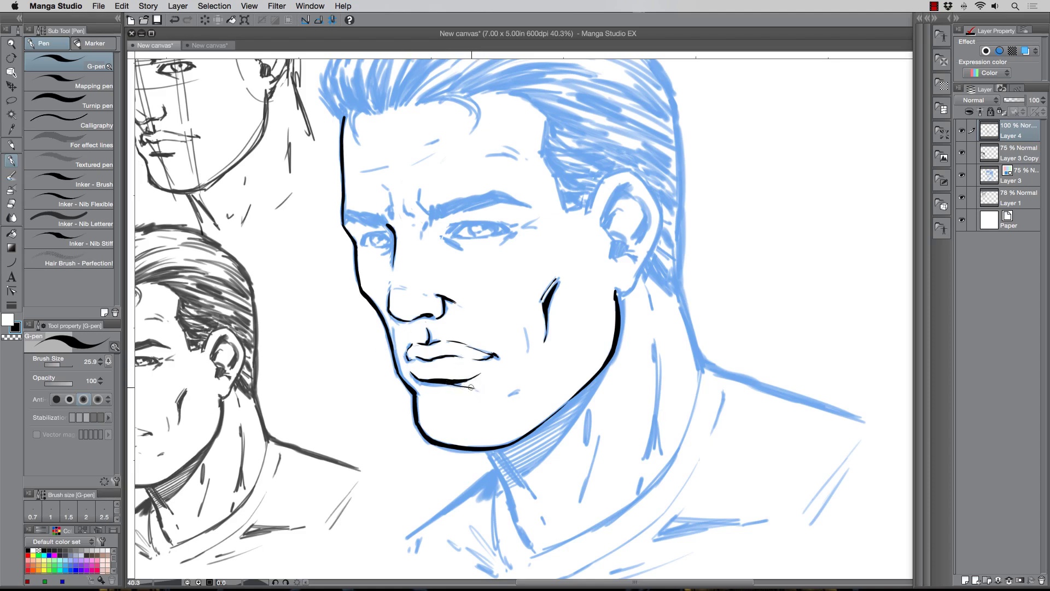
{"action": "left_click_drag", "start_coordinate": [510, 396], "coordinate": [521, 387]}
{"action": "left_click_drag", "start_coordinate": [523, 331], "coordinate": [526, 355]}
{"action": "left_click_drag", "start_coordinate": [427, 223], "coordinate": [417, 191]}
{"action": "mouse_move", "coordinate": [387, 214]}
{"action": "left_mouse_down"}
{"action": "mouse_move", "coordinate": [393, 197]}
{"action": "mouse_move", "coordinate": [391, 212]}
{"action": "left_mouse_up"}
Step: Ink the throat lines below the chin and the long tapered muscle lines of the neck
{"action": "left_click_drag", "start_coordinate": [493, 448], "coordinate": [533, 495]}
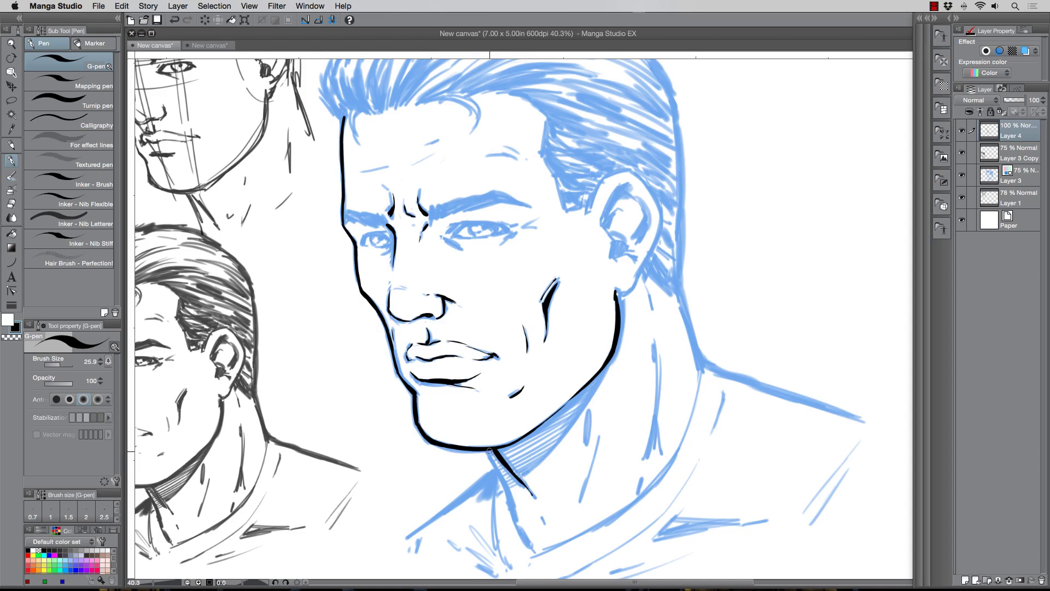
{"action": "left_click_drag", "start_coordinate": [488, 452], "coordinate": [515, 505]}
{"action": "left_click_drag", "start_coordinate": [651, 331], "coordinate": [652, 428]}
{"action": "left_click_drag", "start_coordinate": [656, 378], "coordinate": [639, 473]}
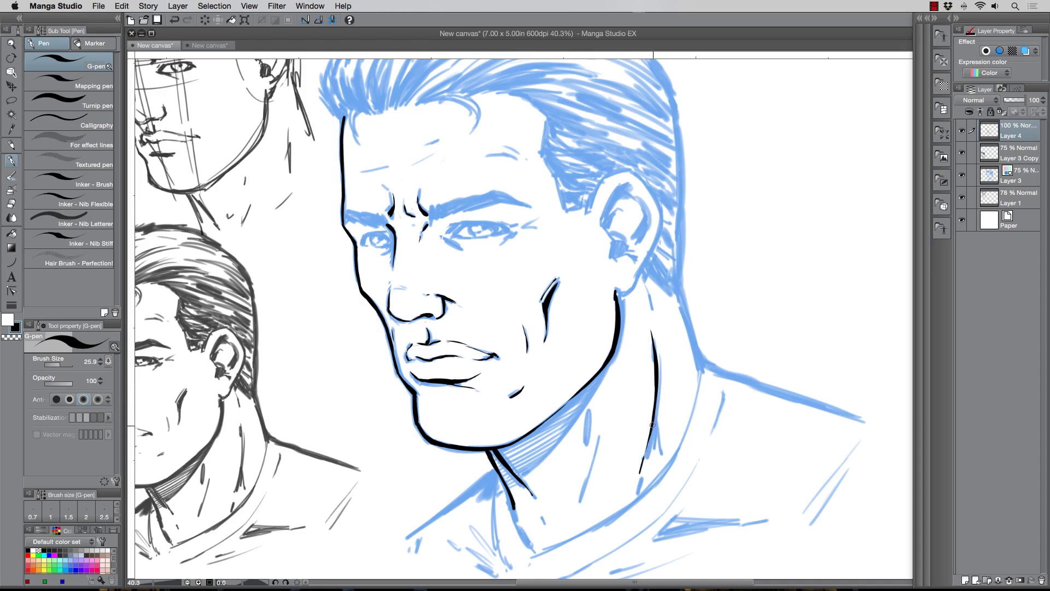
{"action": "left_click_drag", "start_coordinate": [654, 406], "coordinate": [663, 457]}
{"action": "left_click_drag", "start_coordinate": [598, 409], "coordinate": [580, 500]}
Step: Ink the ear's outer contour and inner folds, filling the ear opening with solid black
{"action": "mouse_move", "coordinate": [604, 176]}
{"action": "left_mouse_down"}
{"action": "mouse_move", "coordinate": [594, 195]}
{"action": "mouse_move", "coordinate": [629, 171]}
{"action": "left_mouse_up"}
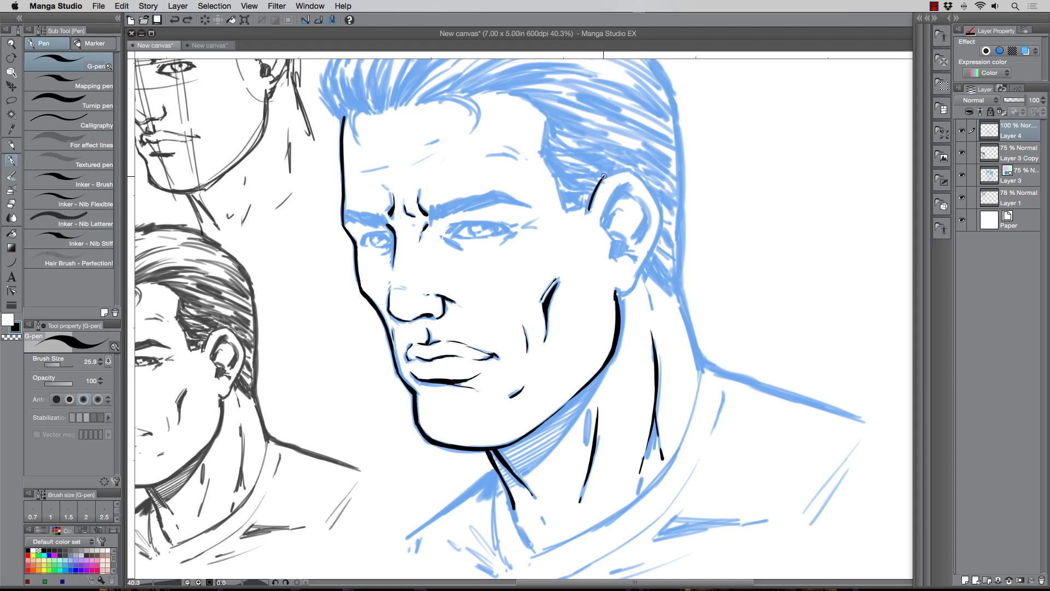
{"action": "mouse_move", "coordinate": [600, 179]}
{"action": "left_mouse_down"}
{"action": "mouse_move", "coordinate": [632, 174]}
{"action": "mouse_move", "coordinate": [651, 193]}
{"action": "mouse_move", "coordinate": [657, 234]}
{"action": "mouse_move", "coordinate": [660, 221]}
{"action": "mouse_move", "coordinate": [614, 290]}
{"action": "left_mouse_up"}
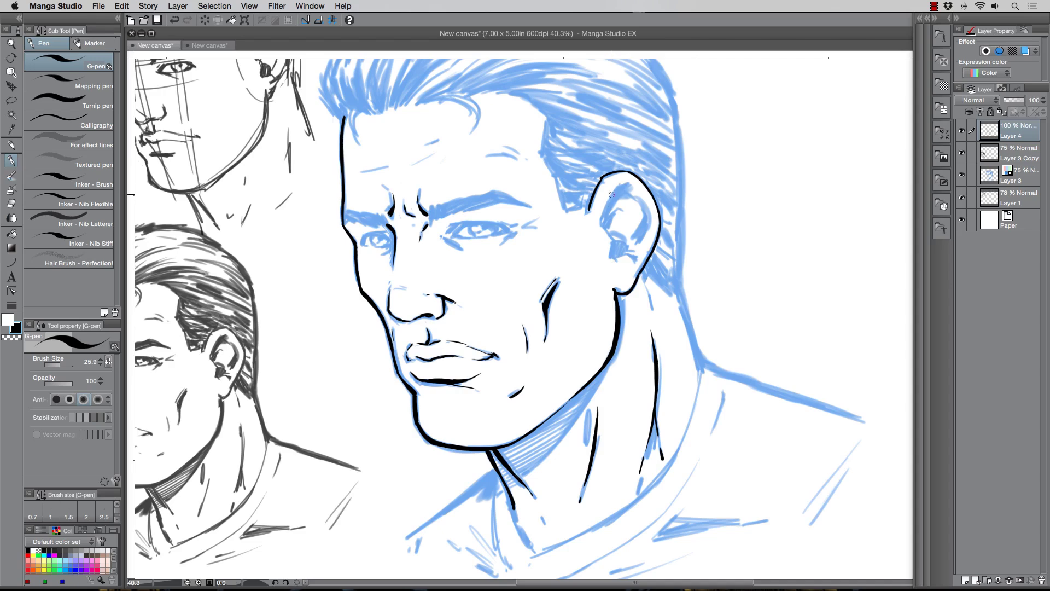
{"action": "mouse_move", "coordinate": [613, 188]}
{"action": "left_mouse_down"}
{"action": "mouse_move", "coordinate": [603, 219]}
{"action": "mouse_move", "coordinate": [612, 250]}
{"action": "mouse_move", "coordinate": [633, 258]}
{"action": "left_mouse_up"}
{"action": "mouse_move", "coordinate": [613, 188]}
{"action": "left_mouse_down"}
{"action": "mouse_move", "coordinate": [633, 195]}
{"action": "mouse_move", "coordinate": [644, 220]}
{"action": "mouse_move", "coordinate": [636, 245]}
{"action": "mouse_move", "coordinate": [623, 208]}
{"action": "left_mouse_up"}
{"action": "mouse_move", "coordinate": [615, 241]}
{"action": "left_mouse_down"}
{"action": "mouse_move", "coordinate": [630, 255]}
{"action": "mouse_move", "coordinate": [613, 252]}
{"action": "mouse_move", "coordinate": [616, 238]}
{"action": "left_mouse_up"}
Step: Ink the back of the neck, the hair contour behind the head down to the nape, and the hairline at the temple and sideburn
{"action": "left_click_drag", "start_coordinate": [678, 291], "coordinate": [699, 359]}
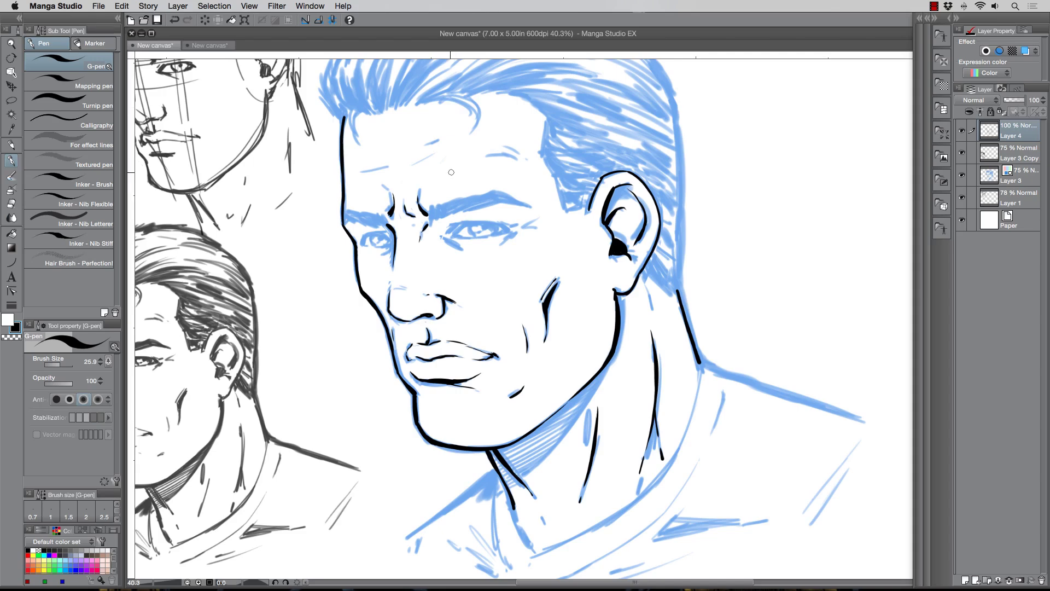
{"action": "left_click_drag", "start_coordinate": [428, 227], "coordinate": [429, 291]}
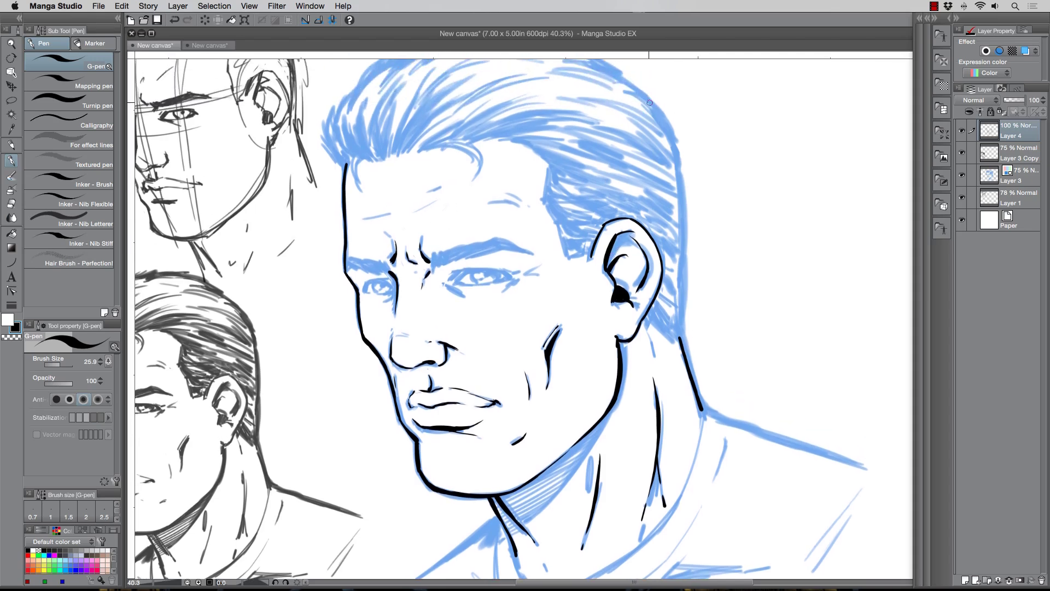
{"action": "mouse_move", "coordinate": [643, 95]}
{"action": "left_mouse_down"}
{"action": "mouse_move", "coordinate": [681, 175]}
{"action": "mouse_move", "coordinate": [677, 264]}
{"action": "left_mouse_up"}
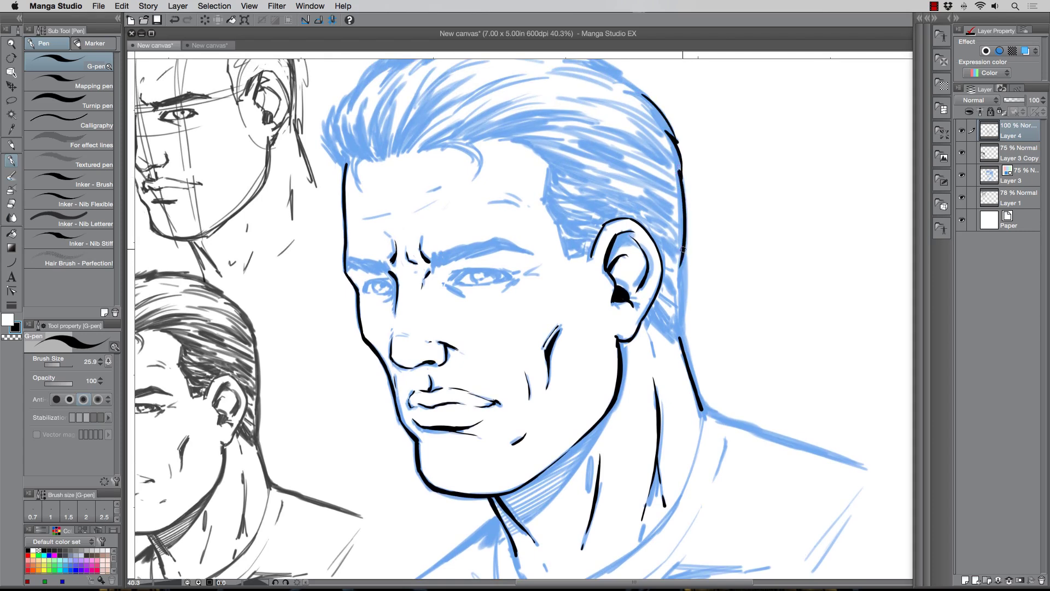
{"action": "left_click_drag", "start_coordinate": [681, 264], "coordinate": [675, 342]}
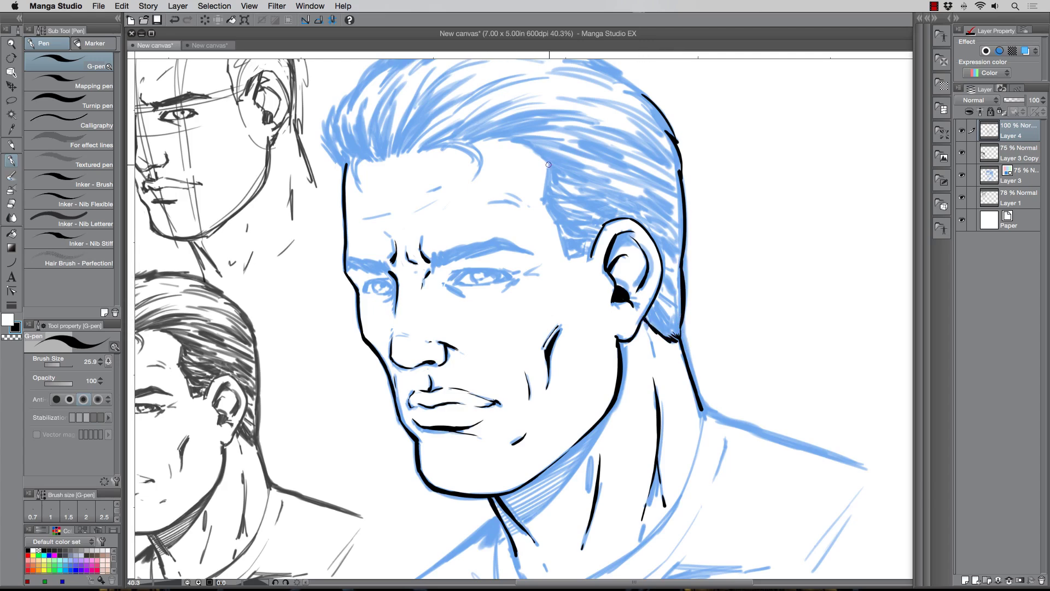
{"action": "mouse_move", "coordinate": [549, 164]}
{"action": "left_mouse_down"}
{"action": "mouse_move", "coordinate": [549, 211]}
{"action": "mouse_move", "coordinate": [570, 258]}
{"action": "mouse_move", "coordinate": [586, 257]}
{"action": "left_mouse_up"}
{"action": "mouse_move", "coordinate": [644, 313]}
{"action": "left_mouse_down"}
{"action": "mouse_move", "coordinate": [673, 337]}
{"action": "mouse_move", "coordinate": [660, 318]}
{"action": "left_mouse_up"}
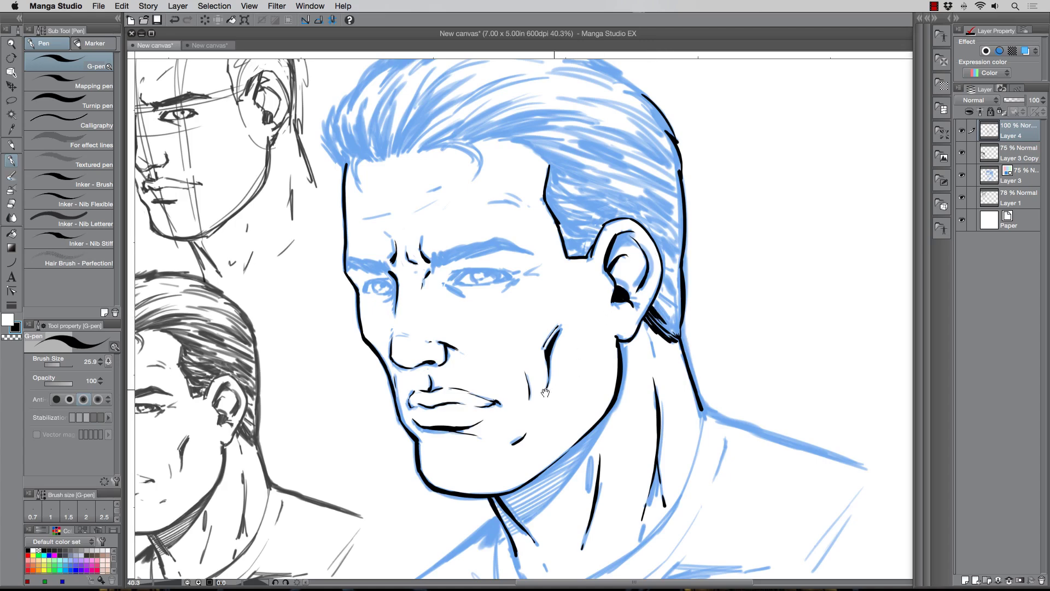
Step: Ink both shoulder lines and the inner and outer edges of the shirt collar
{"action": "left_click_drag", "start_coordinate": [375, 369], "coordinate": [448, 257]}
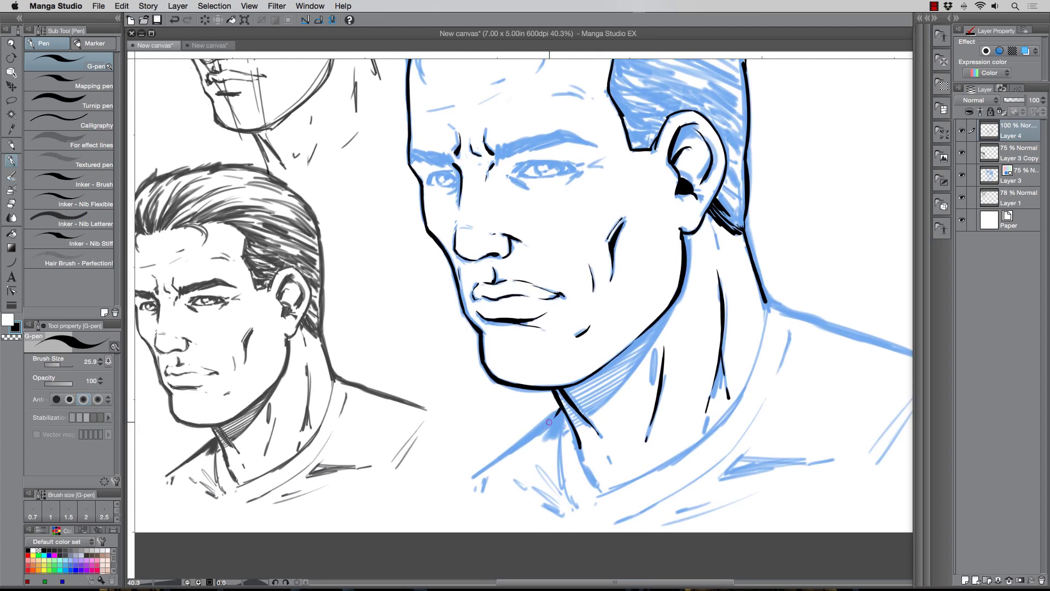
{"action": "left_click_drag", "start_coordinate": [559, 409], "coordinate": [474, 475]}
{"action": "left_click_drag", "start_coordinate": [559, 434], "coordinate": [573, 507]}
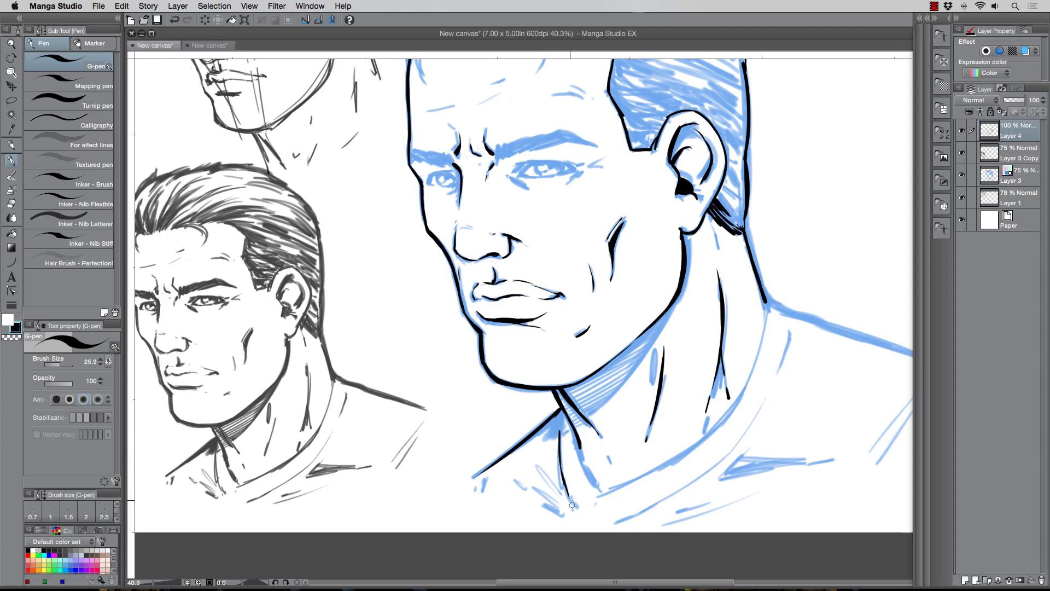
{"action": "mouse_move", "coordinate": [766, 317]}
{"action": "left_mouse_down"}
{"action": "mouse_move", "coordinate": [751, 384]}
{"action": "mouse_move", "coordinate": [725, 419]}
{"action": "mouse_move", "coordinate": [606, 490]}
{"action": "left_mouse_up"}
{"action": "left_click_drag", "start_coordinate": [575, 448], "coordinate": [600, 488]}
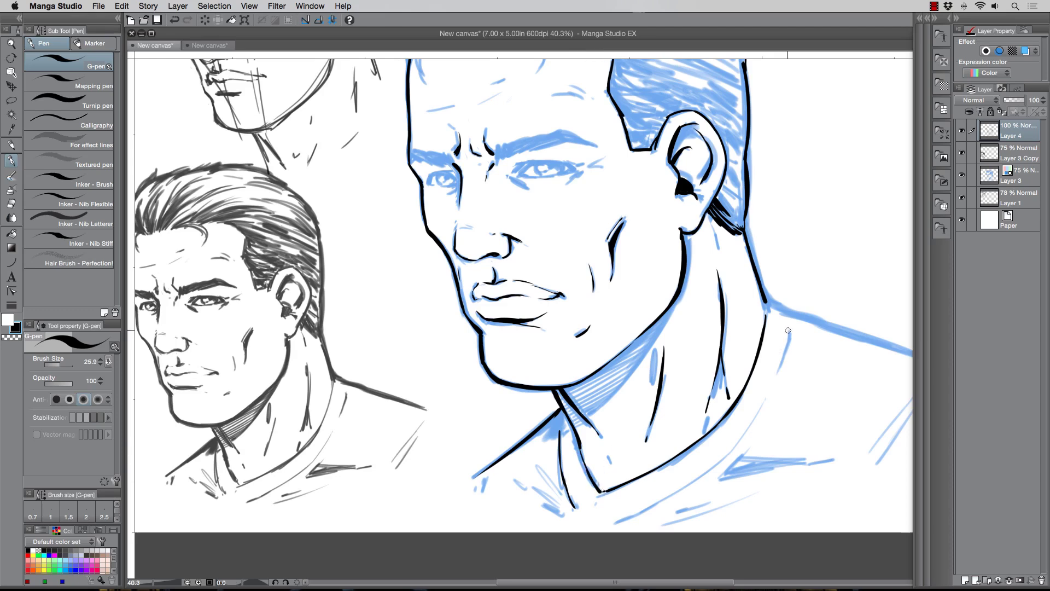
{"action": "mouse_move", "coordinate": [788, 330]}
{"action": "left_mouse_down"}
{"action": "mouse_move", "coordinate": [757, 418]}
{"action": "mouse_move", "coordinate": [766, 400]}
{"action": "mouse_move", "coordinate": [723, 460]}
{"action": "mouse_move", "coordinate": [749, 428]}
{"action": "mouse_move", "coordinate": [700, 475]}
{"action": "mouse_move", "coordinate": [637, 511]}
{"action": "left_mouse_up"}
{"action": "mouse_move", "coordinate": [748, 291]}
{"action": "left_mouse_down"}
{"action": "mouse_move", "coordinate": [638, 296]}
{"action": "mouse_move", "coordinate": [828, 366]}
{"action": "left_mouse_up"}
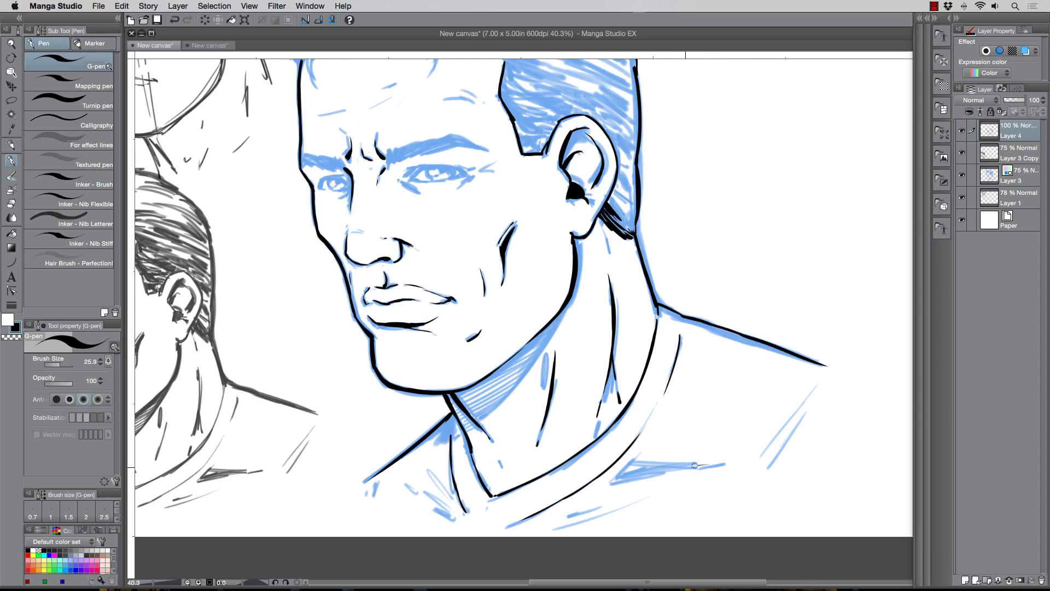
Step: Ink the shirt's fold lines, including a black wedge fold on the chest, and add the small accent at the throat
{"action": "left_click_drag", "start_coordinate": [703, 465], "coordinate": [611, 482]}
{"action": "left_click_drag", "start_coordinate": [668, 467], "coordinate": [600, 484]}
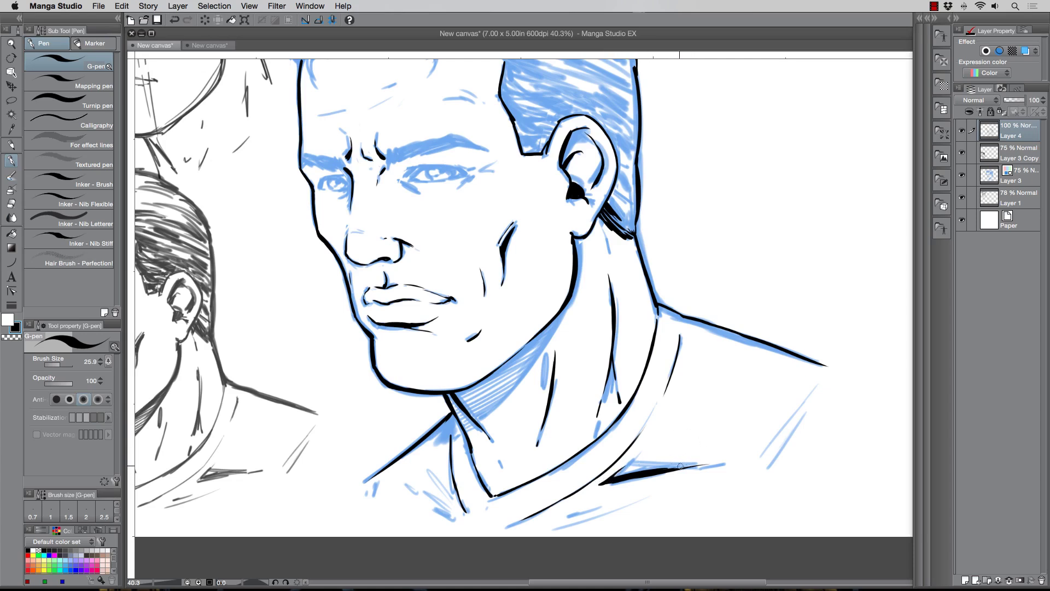
{"action": "left_click_drag", "start_coordinate": [703, 465], "coordinate": [629, 464]}
{"action": "left_click_drag", "start_coordinate": [808, 396], "coordinate": [779, 434]}
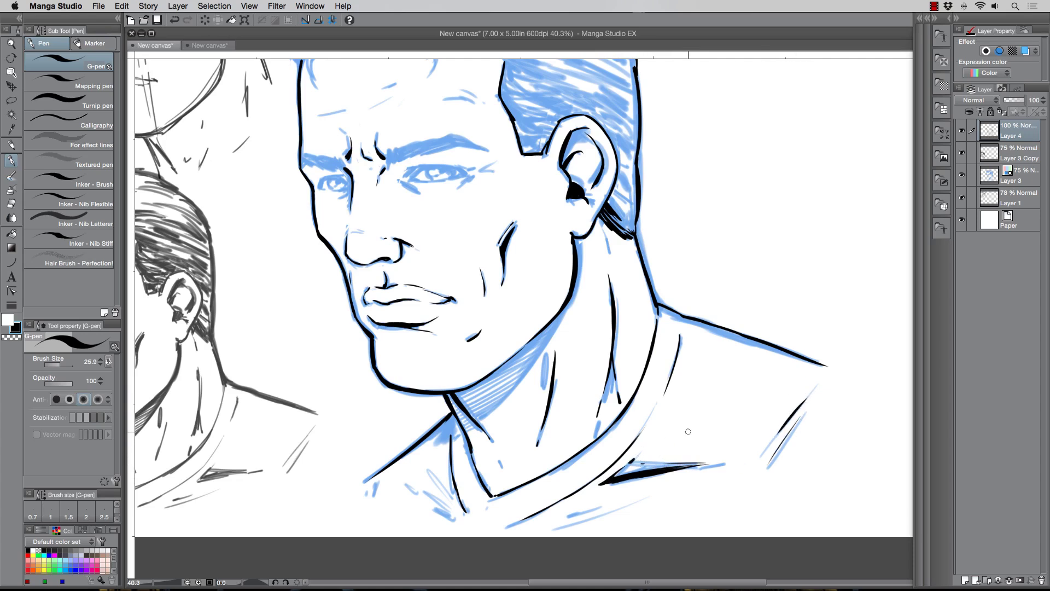
{"action": "left_click_drag", "start_coordinate": [400, 484], "coordinate": [454, 518]}
{"action": "left_click_drag", "start_coordinate": [596, 507], "coordinate": [539, 524]}
{"action": "left_click_drag", "start_coordinate": [376, 484], "coordinate": [371, 497]}
{"action": "left_click_drag", "start_coordinate": [502, 458], "coordinate": [501, 468]}
Step: Ink the hair's jagged outer outline from the forehead over the top of the head to the back contour
{"action": "mouse_move", "coordinate": [317, 368]}
{"action": "left_mouse_down"}
{"action": "mouse_move", "coordinate": [329, 365]}
{"action": "mouse_move", "coordinate": [380, 436]}
{"action": "mouse_move", "coordinate": [365, 387]}
{"action": "mouse_move", "coordinate": [339, 417]}
{"action": "left_mouse_up"}
{"action": "left_click_drag", "start_coordinate": [352, 329], "coordinate": [363, 343]}
{"action": "left_click_drag", "start_coordinate": [357, 287], "coordinate": [361, 299]}
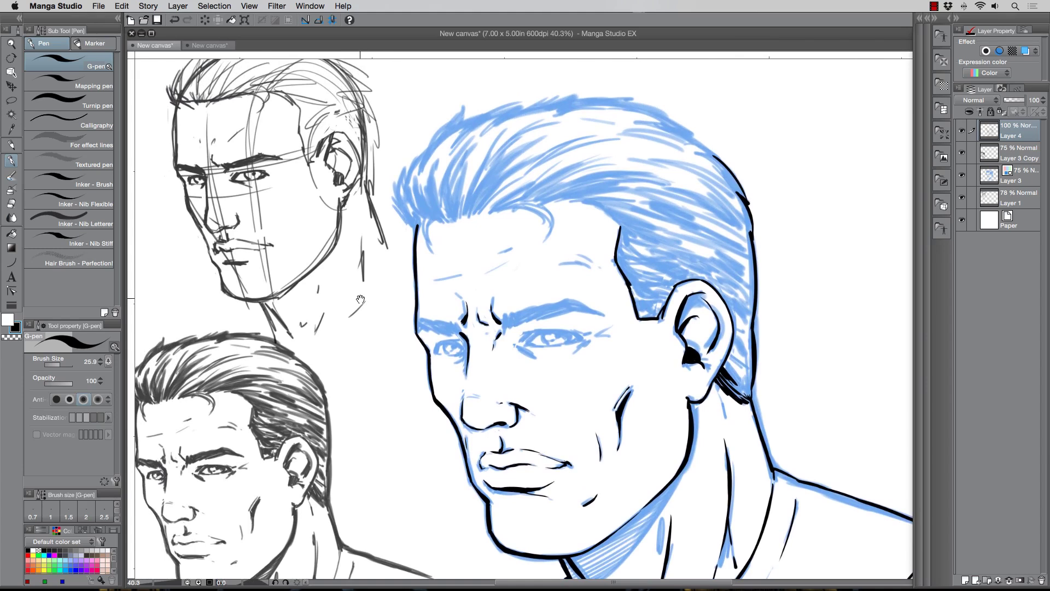
{"action": "left_click_drag", "start_coordinate": [365, 206], "coordinate": [362, 182]}
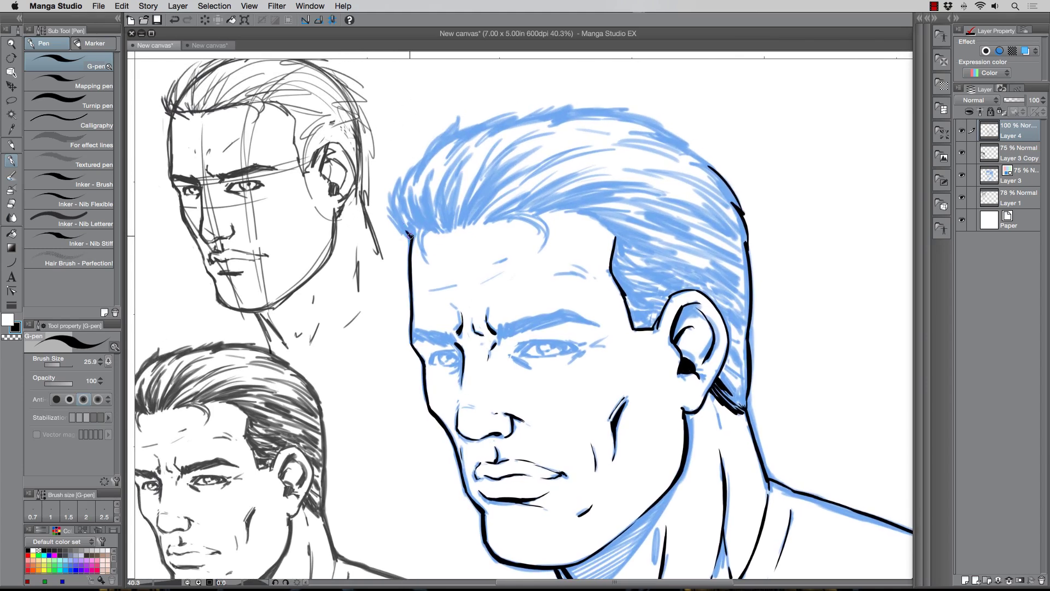
{"action": "mouse_move", "coordinate": [409, 235]}
{"action": "left_mouse_down"}
{"action": "mouse_move", "coordinate": [394, 204]}
{"action": "mouse_move", "coordinate": [399, 176]}
{"action": "mouse_move", "coordinate": [399, 185]}
{"action": "mouse_move", "coordinate": [461, 116]}
{"action": "mouse_move", "coordinate": [458, 131]}
{"action": "mouse_move", "coordinate": [515, 112]}
{"action": "mouse_move", "coordinate": [499, 129]}
{"action": "mouse_move", "coordinate": [553, 108]}
{"action": "mouse_move", "coordinate": [536, 114]}
{"action": "mouse_move", "coordinate": [627, 107]}
{"action": "mouse_move", "coordinate": [706, 162]}
{"action": "left_mouse_up"}
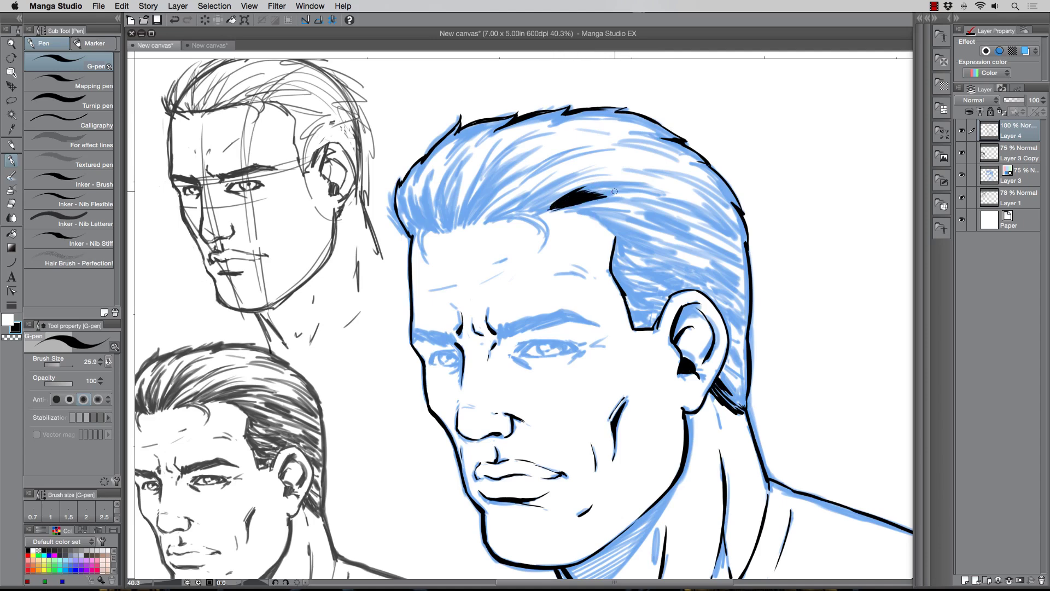
Step: Ink solid black tapered strands sweeping back through the hair above the forehead
{"action": "mouse_move", "coordinate": [615, 192]}
{"action": "left_mouse_down"}
{"action": "mouse_move", "coordinate": [573, 196]}
{"action": "mouse_move", "coordinate": [620, 183]}
{"action": "mouse_move", "coordinate": [582, 196]}
{"action": "mouse_move", "coordinate": [629, 193]}
{"action": "mouse_move", "coordinate": [607, 211]}
{"action": "left_mouse_up"}
{"action": "mouse_move", "coordinate": [534, 208]}
{"action": "left_mouse_down"}
{"action": "mouse_move", "coordinate": [573, 179]}
{"action": "mouse_move", "coordinate": [521, 205]}
{"action": "left_mouse_up"}
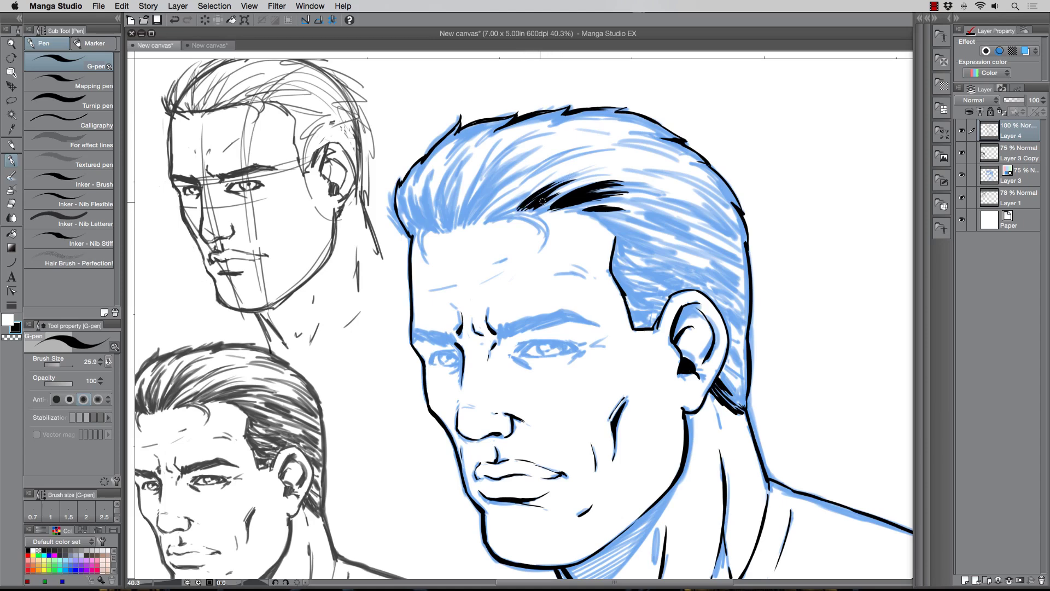
{"action": "mouse_move", "coordinate": [543, 201]}
{"action": "left_mouse_down"}
{"action": "mouse_move", "coordinate": [575, 187]}
{"action": "mouse_move", "coordinate": [512, 209]}
{"action": "mouse_move", "coordinate": [547, 185]}
{"action": "left_mouse_up"}
{"action": "mouse_move", "coordinate": [502, 209]}
{"action": "left_mouse_down"}
{"action": "mouse_move", "coordinate": [479, 220]}
{"action": "mouse_move", "coordinate": [505, 196]}
{"action": "mouse_move", "coordinate": [480, 216]}
{"action": "mouse_move", "coordinate": [497, 199]}
{"action": "mouse_move", "coordinate": [487, 196]}
{"action": "mouse_move", "coordinate": [473, 218]}
{"action": "mouse_move", "coordinate": [523, 170]}
{"action": "left_mouse_up"}
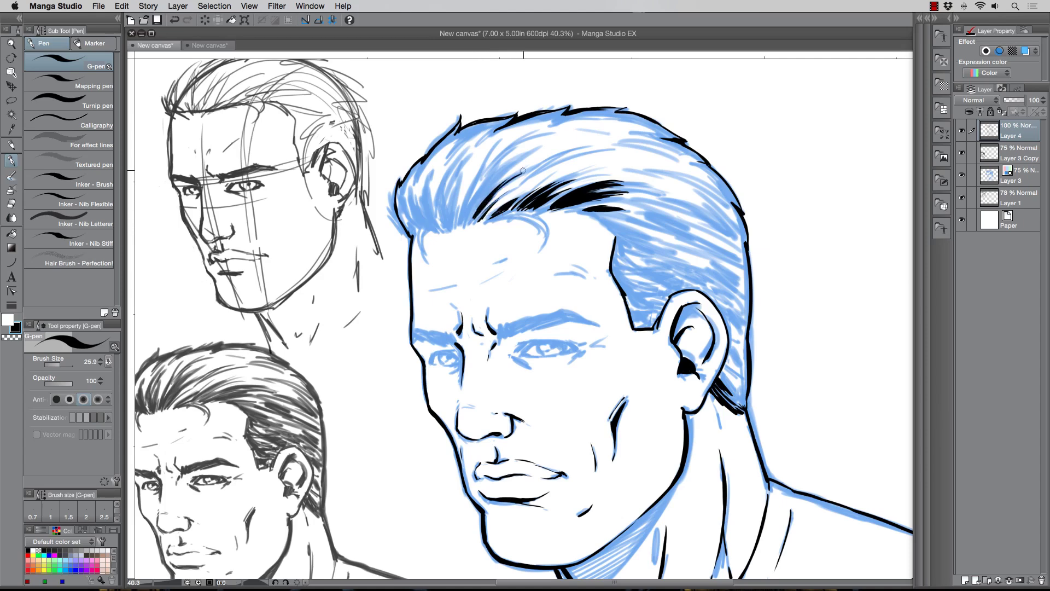
{"action": "mouse_move", "coordinate": [475, 221]}
{"action": "left_mouse_down"}
{"action": "mouse_move", "coordinate": [491, 188]}
{"action": "mouse_move", "coordinate": [466, 223]}
{"action": "mouse_move", "coordinate": [507, 165]}
{"action": "mouse_move", "coordinate": [467, 219]}
{"action": "mouse_move", "coordinate": [485, 184]}
{"action": "left_mouse_up"}
{"action": "left_click_drag", "start_coordinate": [464, 221], "coordinate": [474, 195]}
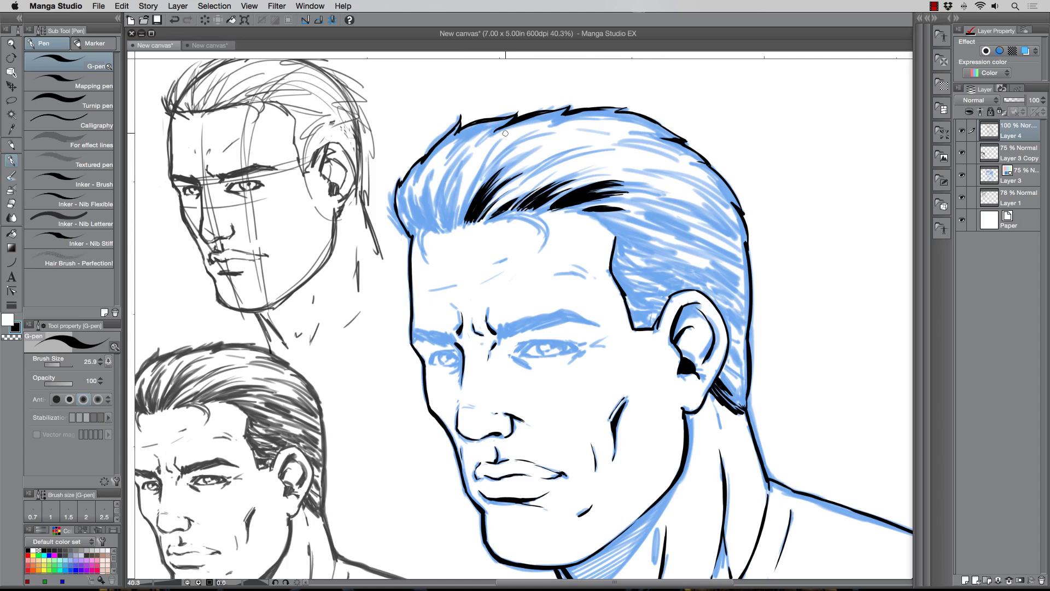
Step: Ink tapered black strands rising from the front hairline and along the front upper edge of the hair
{"action": "mouse_move", "coordinate": [506, 133]}
{"action": "left_mouse_down"}
{"action": "mouse_move", "coordinate": [608, 168]}
{"action": "mouse_move", "coordinate": [646, 206]}
{"action": "left_mouse_up"}
{"action": "key", "text": "ctrl+z"}
{"action": "mouse_move", "coordinate": [460, 223]}
{"action": "left_mouse_down"}
{"action": "mouse_move", "coordinate": [472, 196]}
{"action": "mouse_move", "coordinate": [459, 224]}
{"action": "mouse_move", "coordinate": [471, 181]}
{"action": "left_mouse_up"}
{"action": "mouse_move", "coordinate": [457, 224]}
{"action": "left_mouse_down"}
{"action": "mouse_move", "coordinate": [461, 176]}
{"action": "mouse_move", "coordinate": [450, 223]}
{"action": "mouse_move", "coordinate": [454, 181]}
{"action": "left_mouse_up"}
{"action": "mouse_move", "coordinate": [443, 226]}
{"action": "left_mouse_down"}
{"action": "mouse_move", "coordinate": [444, 188]}
{"action": "mouse_move", "coordinate": [438, 206]}
{"action": "mouse_move", "coordinate": [432, 191]}
{"action": "left_mouse_up"}
{"action": "mouse_move", "coordinate": [428, 228]}
{"action": "left_mouse_down"}
{"action": "mouse_move", "coordinate": [422, 185]}
{"action": "mouse_move", "coordinate": [429, 227]}
{"action": "mouse_move", "coordinate": [415, 193]}
{"action": "mouse_move", "coordinate": [417, 226]}
{"action": "mouse_move", "coordinate": [407, 192]}
{"action": "mouse_move", "coordinate": [414, 225]}
{"action": "mouse_move", "coordinate": [407, 186]}
{"action": "left_mouse_up"}
{"action": "left_click_drag", "start_coordinate": [411, 200], "coordinate": [408, 180]}
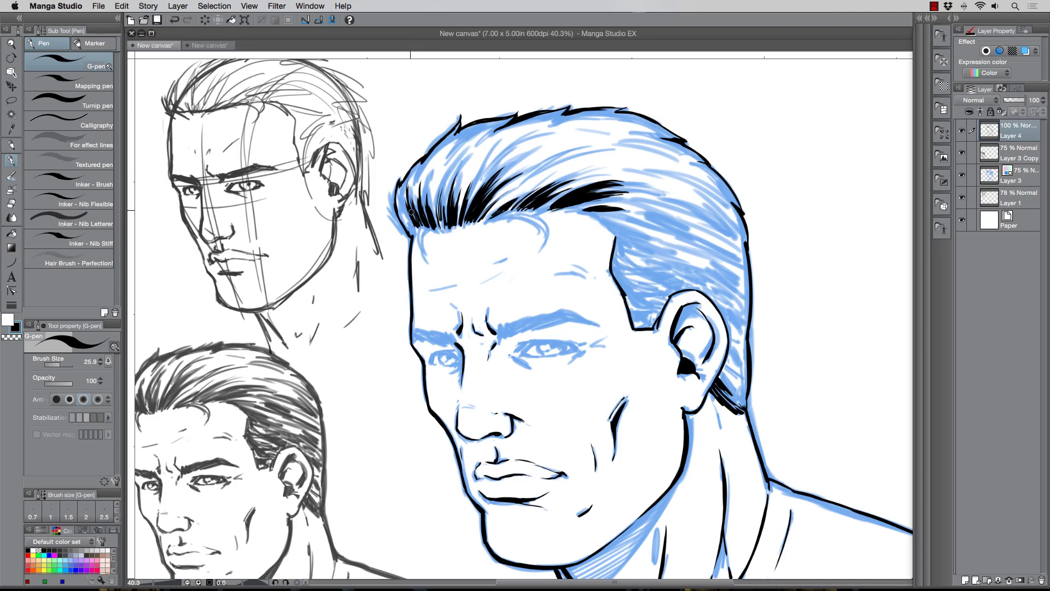
{"action": "mouse_move", "coordinate": [416, 232]}
{"action": "left_mouse_down"}
{"action": "mouse_move", "coordinate": [398, 184]}
{"action": "mouse_move", "coordinate": [397, 196]}
{"action": "left_mouse_up"}
{"action": "mouse_move", "coordinate": [409, 181]}
{"action": "left_mouse_down"}
{"action": "mouse_move", "coordinate": [457, 127]}
{"action": "mouse_move", "coordinate": [436, 148]}
{"action": "mouse_move", "coordinate": [475, 118]}
{"action": "mouse_move", "coordinate": [455, 149]}
{"action": "mouse_move", "coordinate": [497, 123]}
{"action": "mouse_move", "coordinate": [458, 137]}
{"action": "mouse_move", "coordinate": [479, 124]}
{"action": "left_mouse_up"}
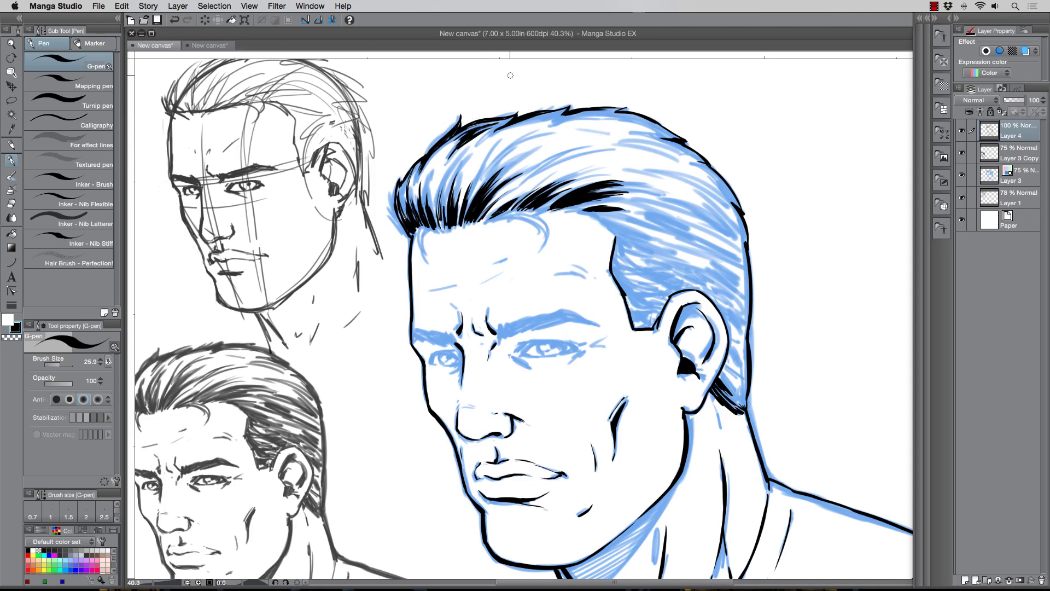
Step: Ink dense black strokes running back from the temple hairline and down through the sideburn to the ear
{"action": "mouse_move", "coordinate": [569, 210]}
{"action": "left_mouse_down"}
{"action": "mouse_move", "coordinate": [589, 209]}
{"action": "mouse_move", "coordinate": [576, 211]}
{"action": "mouse_move", "coordinate": [616, 236]}
{"action": "left_mouse_up"}
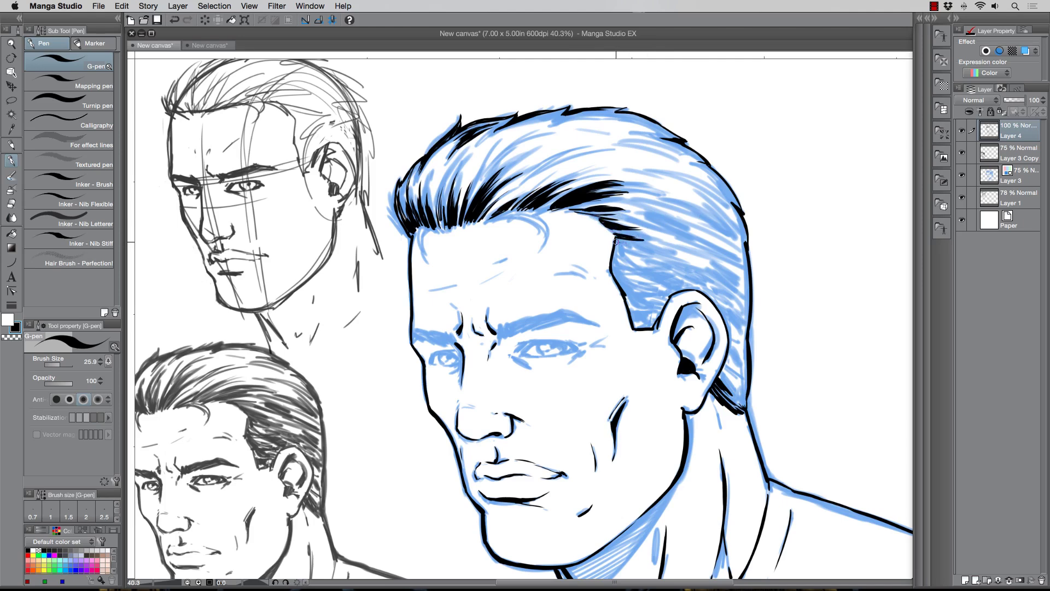
{"action": "mouse_move", "coordinate": [615, 242]}
{"action": "left_mouse_down"}
{"action": "mouse_move", "coordinate": [645, 244]}
{"action": "mouse_move", "coordinate": [653, 254]}
{"action": "mouse_move", "coordinate": [636, 250]}
{"action": "mouse_move", "coordinate": [656, 261]}
{"action": "mouse_move", "coordinate": [630, 257]}
{"action": "mouse_move", "coordinate": [678, 264]}
{"action": "left_mouse_up"}
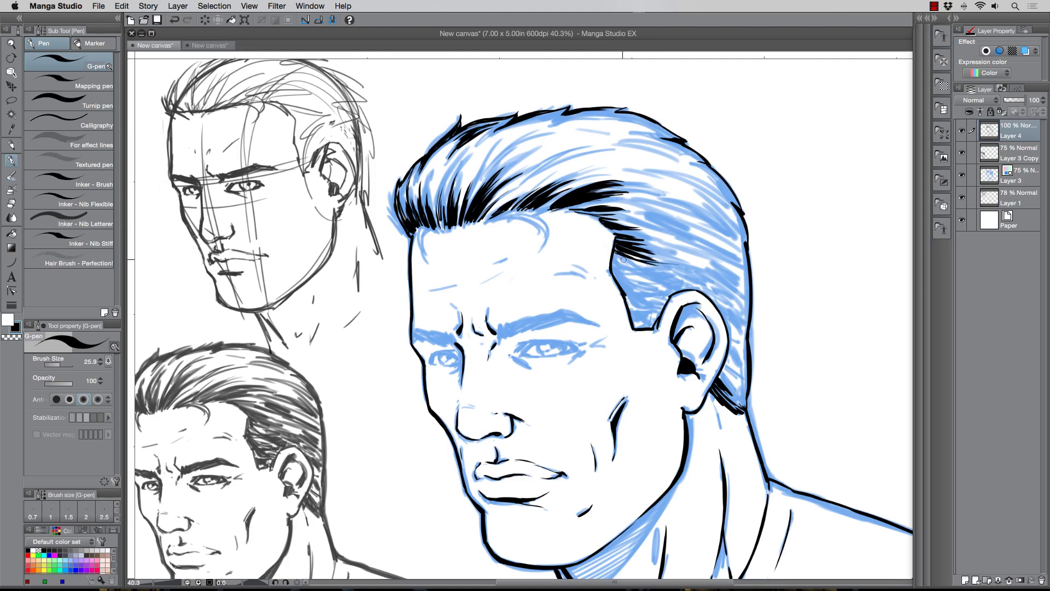
{"action": "mouse_move", "coordinate": [611, 255]}
{"action": "left_mouse_down"}
{"action": "mouse_move", "coordinate": [675, 273]}
{"action": "mouse_move", "coordinate": [616, 267]}
{"action": "mouse_move", "coordinate": [675, 288]}
{"action": "left_mouse_up"}
{"action": "mouse_move", "coordinate": [613, 278]}
{"action": "left_mouse_down"}
{"action": "mouse_move", "coordinate": [669, 291]}
{"action": "mouse_move", "coordinate": [649, 292]}
{"action": "left_mouse_up"}
{"action": "left_click_drag", "start_coordinate": [619, 282], "coordinate": [667, 300]}
{"action": "left_click_drag", "start_coordinate": [627, 297], "coordinate": [665, 307]}
{"action": "left_click_drag", "start_coordinate": [629, 304], "coordinate": [659, 316]}
{"action": "left_click_drag", "start_coordinate": [632, 313], "coordinate": [658, 319]}
{"action": "left_click_drag", "start_coordinate": [630, 316], "coordinate": [655, 322]}
{"action": "left_click_drag", "start_coordinate": [636, 320], "coordinate": [651, 328]}
{"action": "left_click_drag", "start_coordinate": [633, 326], "coordinate": [643, 329]}
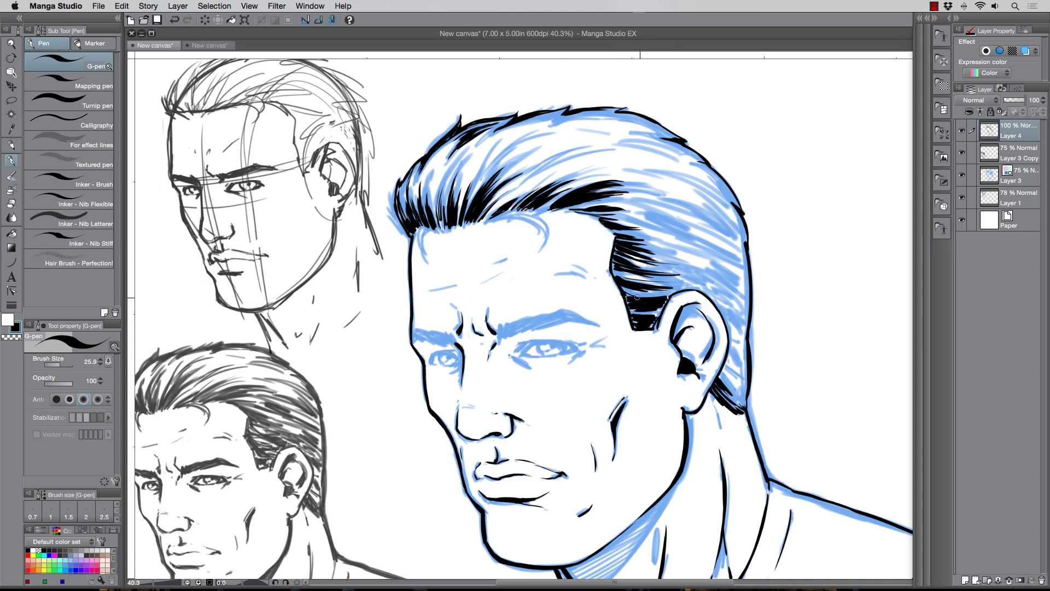
{"action": "mouse_move", "coordinate": [626, 296]}
{"action": "left_mouse_down"}
{"action": "mouse_move", "coordinate": [631, 274]}
{"action": "mouse_move", "coordinate": [682, 293]}
{"action": "left_mouse_up"}
{"action": "mouse_move", "coordinate": [618, 261]}
{"action": "left_mouse_down"}
{"action": "mouse_move", "coordinate": [640, 277]}
{"action": "mouse_move", "coordinate": [623, 269]}
{"action": "mouse_move", "coordinate": [705, 271]}
{"action": "mouse_move", "coordinate": [656, 244]}
{"action": "mouse_move", "coordinate": [716, 253]}
{"action": "mouse_move", "coordinate": [704, 225]}
{"action": "mouse_move", "coordinate": [722, 246]}
{"action": "mouse_move", "coordinate": [736, 306]}
{"action": "mouse_move", "coordinate": [707, 279]}
{"action": "mouse_move", "coordinate": [656, 266]}
{"action": "mouse_move", "coordinate": [629, 285]}
{"action": "mouse_move", "coordinate": [599, 251]}
{"action": "left_mouse_up"}
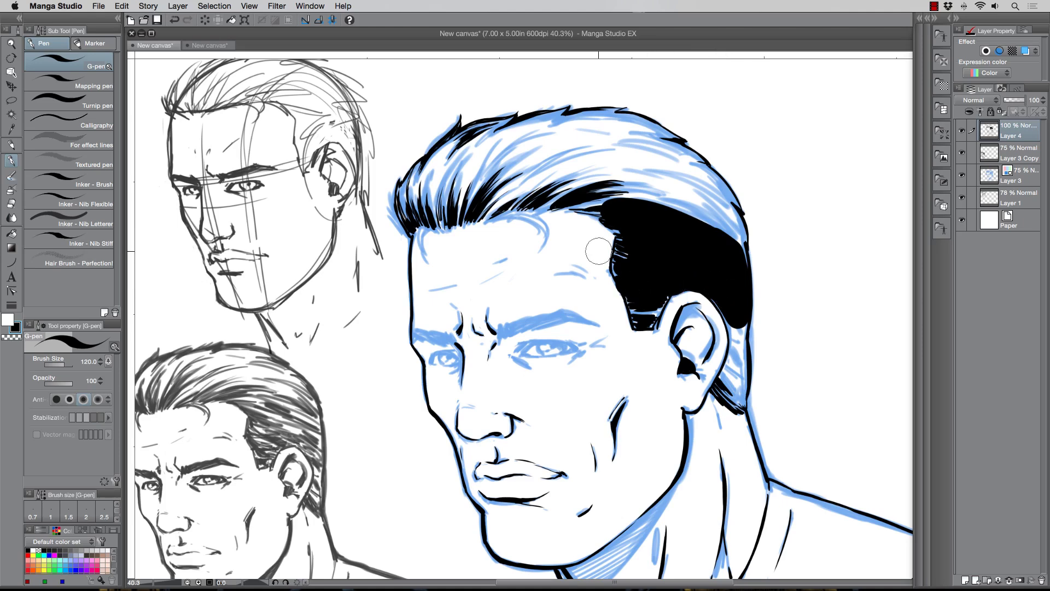
{"action": "key", "text": "ctrl+z"}
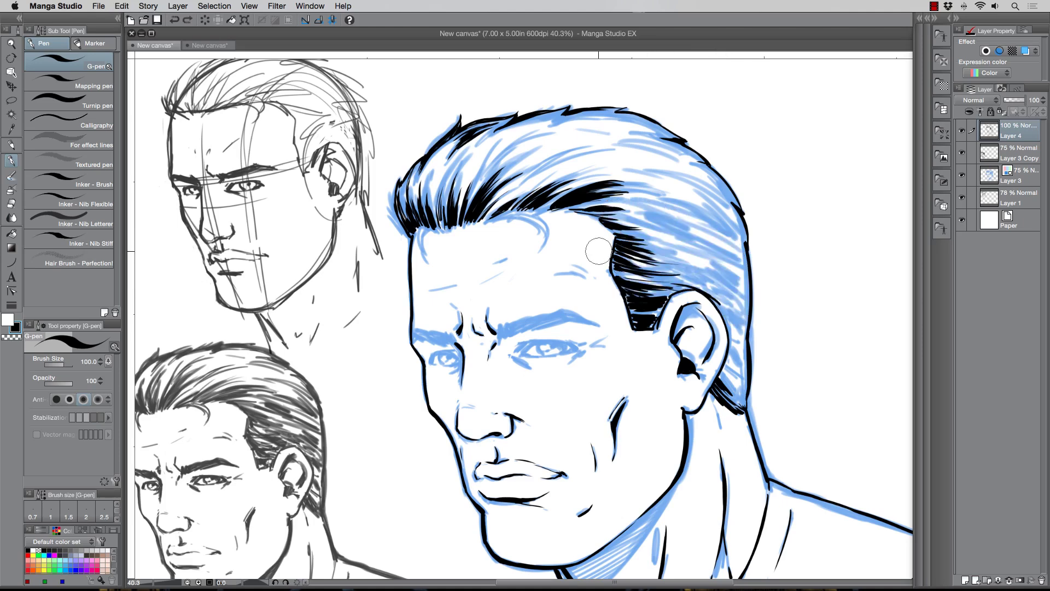
{"action": "key", "text": "bracketleft"}
{"action": "key", "text": "bracketleft"}
{"action": "key", "text": "bracketleft"}
{"action": "left_click_drag", "start_coordinate": [613, 267], "coordinate": [723, 297]}
{"action": "key", "text": "super+z"}
Step: Set the brush size to 30 and ink long strands sweeping back over the ear toward the back of the head
{"action": "key", "text": "bracketleft"}
{"action": "left_click_drag", "start_coordinate": [668, 272], "coordinate": [733, 304]}
{"action": "left_click_drag", "start_coordinate": [682, 271], "coordinate": [738, 307]}
{"action": "mouse_move", "coordinate": [682, 264]}
{"action": "left_mouse_down"}
{"action": "mouse_move", "coordinate": [738, 306]}
{"action": "mouse_move", "coordinate": [731, 291]}
{"action": "left_mouse_up"}
{"action": "left_click_drag", "start_coordinate": [656, 251], "coordinate": [738, 301]}
{"action": "mouse_move", "coordinate": [699, 260]}
{"action": "left_mouse_down"}
{"action": "mouse_move", "coordinate": [744, 296]}
{"action": "mouse_move", "coordinate": [746, 325]}
{"action": "left_mouse_up"}
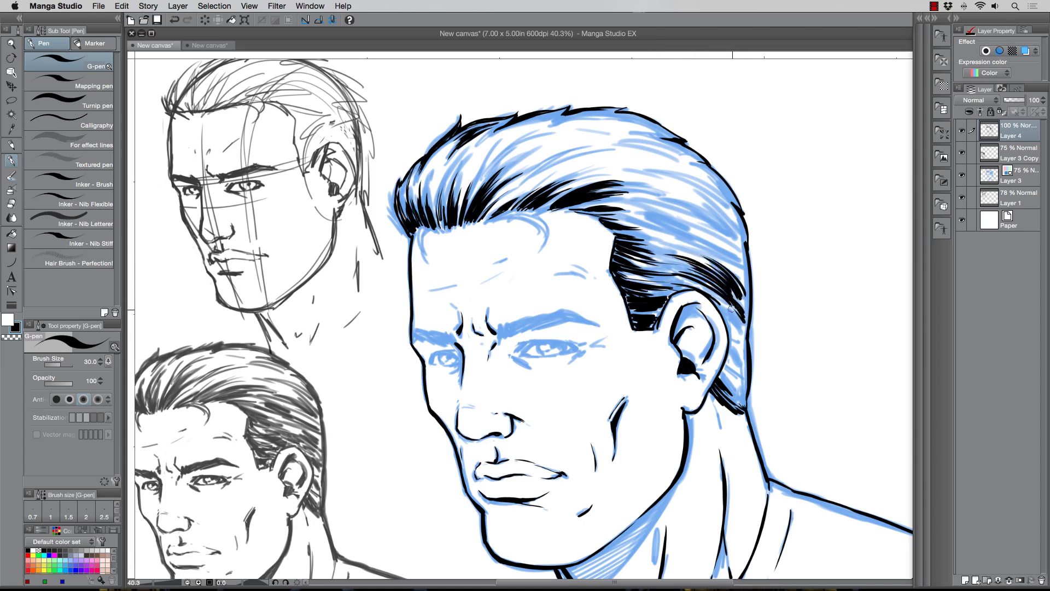
Step: Ink the hair strands behind the ear down to the nape and along the lower back contour
{"action": "mouse_move", "coordinate": [709, 290]}
{"action": "left_mouse_down"}
{"action": "mouse_move", "coordinate": [742, 322]}
{"action": "mouse_move", "coordinate": [733, 320]}
{"action": "mouse_move", "coordinate": [749, 342]}
{"action": "mouse_move", "coordinate": [746, 379]}
{"action": "mouse_move", "coordinate": [733, 386]}
{"action": "mouse_move", "coordinate": [746, 401]}
{"action": "left_mouse_up"}
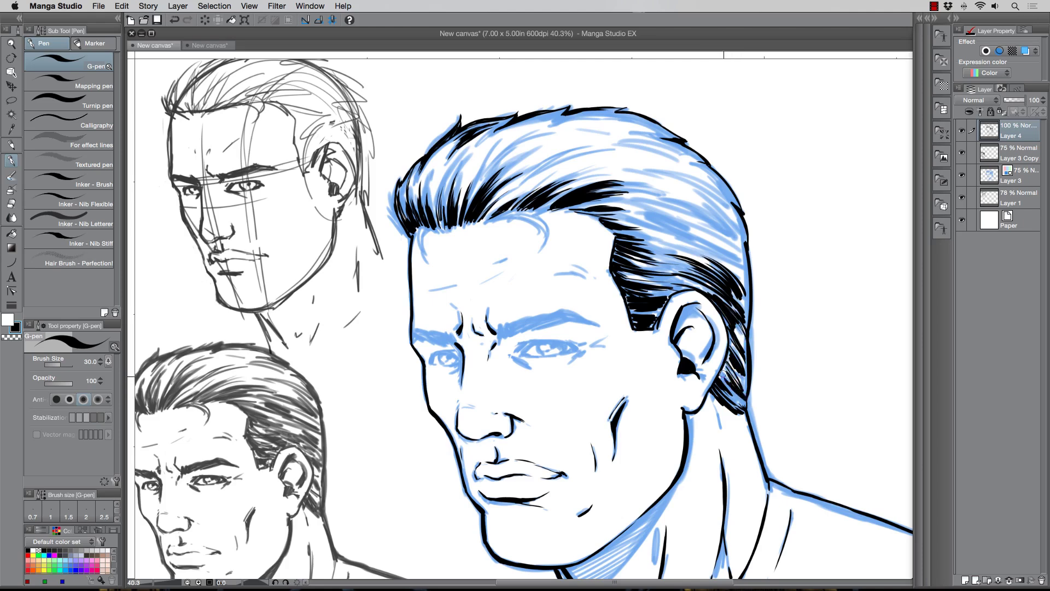
{"action": "mouse_move", "coordinate": [719, 368]}
{"action": "left_mouse_down"}
{"action": "mouse_move", "coordinate": [729, 381]}
{"action": "mouse_move", "coordinate": [733, 362]}
{"action": "mouse_move", "coordinate": [747, 370]}
{"action": "left_mouse_up"}
{"action": "left_click_drag", "start_coordinate": [734, 335], "coordinate": [748, 364]}
{"action": "mouse_move", "coordinate": [728, 317]}
{"action": "left_mouse_down"}
{"action": "mouse_move", "coordinate": [748, 344]}
{"action": "mouse_move", "coordinate": [730, 330]}
{"action": "left_mouse_up"}
{"action": "mouse_move", "coordinate": [733, 291]}
{"action": "left_mouse_down"}
{"action": "mouse_move", "coordinate": [750, 311]}
{"action": "mouse_move", "coordinate": [754, 295]}
{"action": "left_mouse_up"}
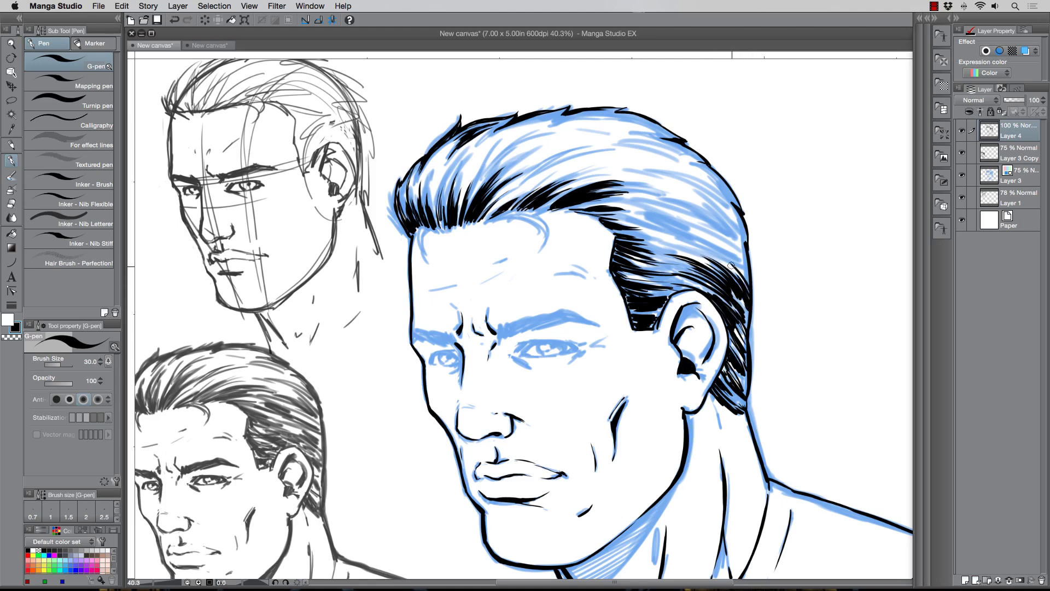
{"action": "left_click_drag", "start_coordinate": [728, 262], "coordinate": [749, 284]}
{"action": "mouse_move", "coordinate": [710, 245]}
{"action": "left_mouse_down"}
{"action": "mouse_move", "coordinate": [749, 275]}
{"action": "mouse_move", "coordinate": [749, 260]}
{"action": "mouse_move", "coordinate": [745, 319]}
{"action": "left_mouse_up"}
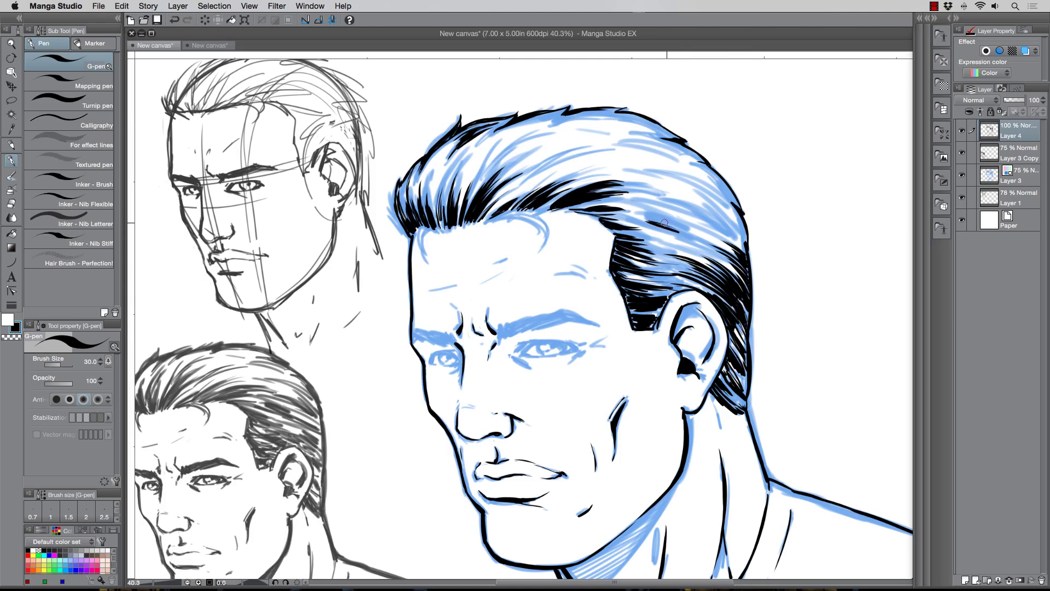
Step: Ink tapered black strands across the side of the head above the temple and up the rear of the crown
{"action": "mouse_move", "coordinate": [633, 214]}
{"action": "left_mouse_down"}
{"action": "mouse_move", "coordinate": [693, 228]}
{"action": "mouse_move", "coordinate": [689, 246]}
{"action": "mouse_move", "coordinate": [670, 241]}
{"action": "mouse_move", "coordinate": [690, 252]}
{"action": "mouse_move", "coordinate": [660, 237]}
{"action": "mouse_move", "coordinate": [703, 252]}
{"action": "mouse_move", "coordinate": [647, 234]}
{"action": "mouse_move", "coordinate": [694, 226]}
{"action": "mouse_move", "coordinate": [632, 214]}
{"action": "mouse_move", "coordinate": [703, 214]}
{"action": "mouse_move", "coordinate": [660, 199]}
{"action": "mouse_move", "coordinate": [714, 222]}
{"action": "mouse_move", "coordinate": [657, 193]}
{"action": "mouse_move", "coordinate": [711, 214]}
{"action": "mouse_move", "coordinate": [645, 194]}
{"action": "left_mouse_up"}
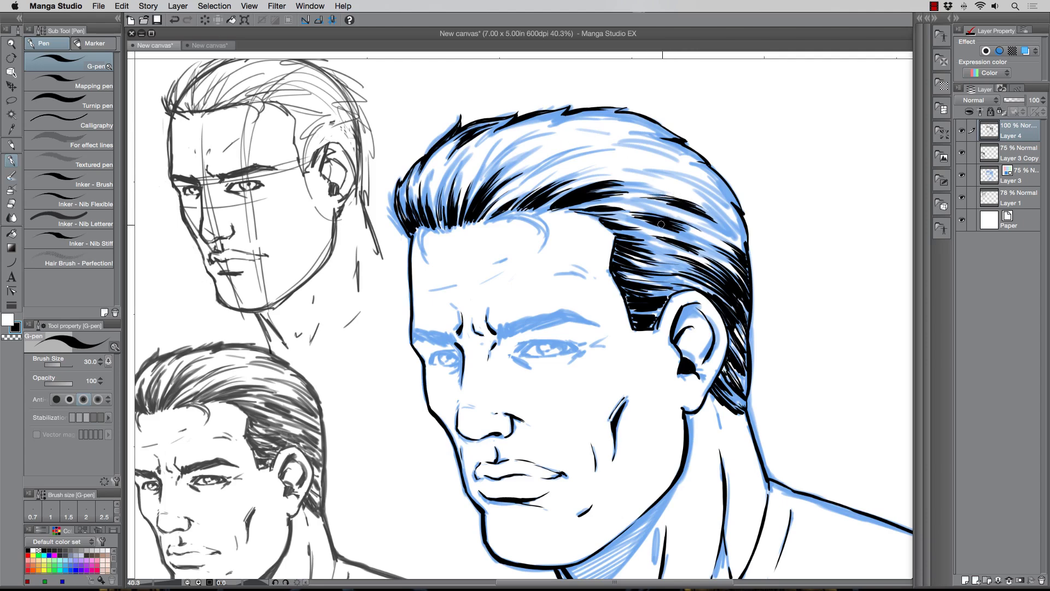
{"action": "left_click_drag", "start_coordinate": [672, 219], "coordinate": [705, 226]}
{"action": "mouse_move", "coordinate": [683, 185]}
{"action": "left_mouse_down"}
{"action": "mouse_move", "coordinate": [725, 212]}
{"action": "mouse_move", "coordinate": [720, 200]}
{"action": "left_mouse_up"}
{"action": "left_click_drag", "start_coordinate": [672, 166], "coordinate": [730, 217]}
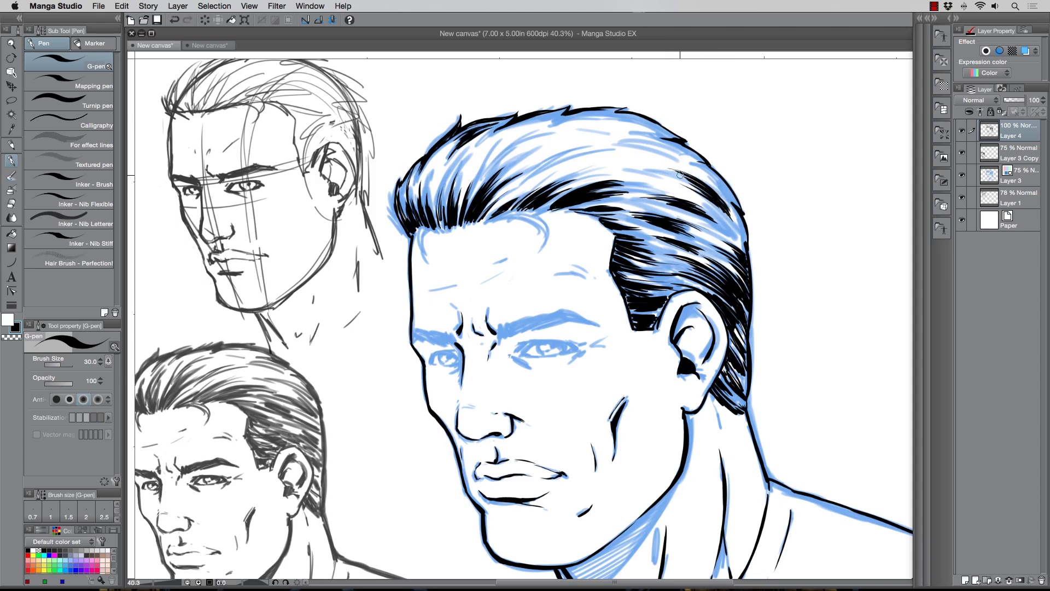
Step: Ink clusters of black tapered strands across the top of the head, from the crown forward to the front hair
{"action": "mouse_move", "coordinate": [647, 163]}
{"action": "left_mouse_down"}
{"action": "mouse_move", "coordinate": [572, 148]}
{"action": "mouse_move", "coordinate": [542, 159]}
{"action": "mouse_move", "coordinate": [595, 137]}
{"action": "mouse_move", "coordinate": [542, 149]}
{"action": "mouse_move", "coordinate": [579, 131]}
{"action": "mouse_move", "coordinate": [502, 146]}
{"action": "mouse_move", "coordinate": [518, 133]}
{"action": "mouse_move", "coordinate": [494, 151]}
{"action": "mouse_move", "coordinate": [530, 130]}
{"action": "mouse_move", "coordinate": [455, 169]}
{"action": "mouse_move", "coordinate": [457, 158]}
{"action": "mouse_move", "coordinate": [446, 176]}
{"action": "left_mouse_up"}
{"action": "left_click_drag", "start_coordinate": [473, 142], "coordinate": [461, 161]}
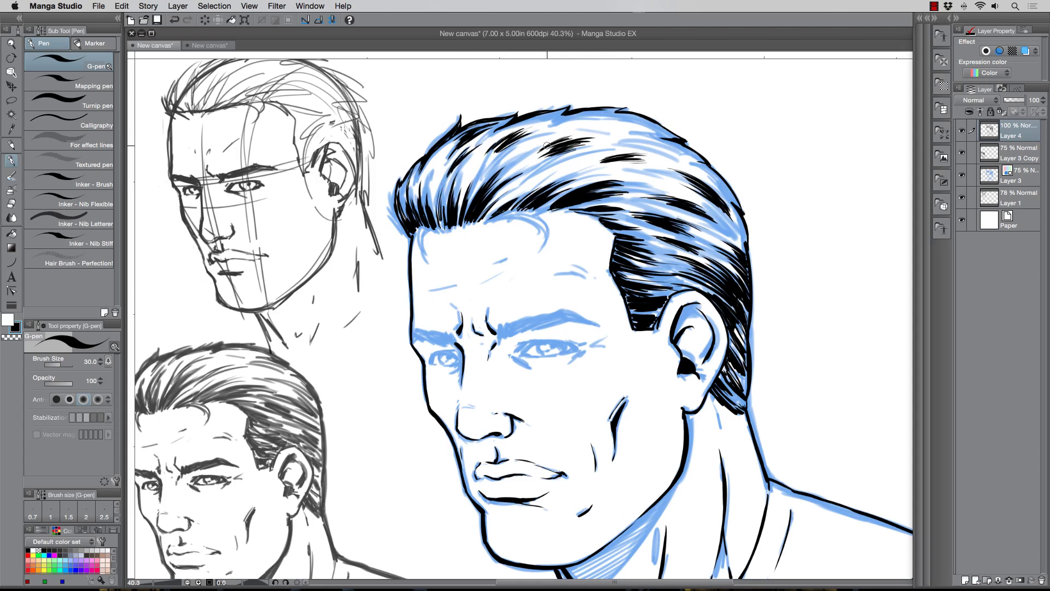
{"action": "mouse_move", "coordinate": [587, 138]}
{"action": "left_mouse_down"}
{"action": "mouse_move", "coordinate": [567, 146]}
{"action": "mouse_move", "coordinate": [595, 144]}
{"action": "mouse_move", "coordinate": [565, 150]}
{"action": "mouse_move", "coordinate": [598, 140]}
{"action": "mouse_move", "coordinate": [535, 145]}
{"action": "left_mouse_up"}
{"action": "mouse_move", "coordinate": [633, 133]}
{"action": "left_mouse_down"}
{"action": "mouse_move", "coordinate": [657, 137]}
{"action": "mouse_move", "coordinate": [616, 132]}
{"action": "mouse_move", "coordinate": [649, 132]}
{"action": "mouse_move", "coordinate": [620, 127]}
{"action": "left_mouse_up"}
{"action": "mouse_move", "coordinate": [555, 124]}
{"action": "left_mouse_down"}
{"action": "mouse_move", "coordinate": [565, 118]}
{"action": "mouse_move", "coordinate": [551, 121]}
{"action": "left_mouse_up"}
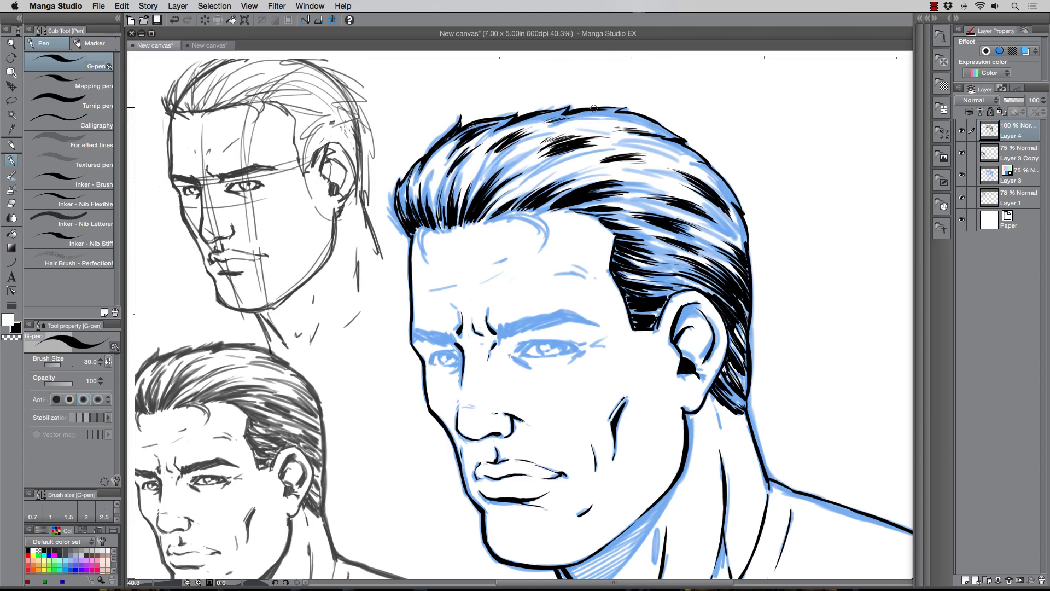
{"action": "mouse_move", "coordinate": [672, 156]}
{"action": "left_mouse_down"}
{"action": "mouse_move", "coordinate": [687, 158]}
{"action": "mouse_move", "coordinate": [663, 157]}
{"action": "left_mouse_up"}
{"action": "mouse_move", "coordinate": [571, 171]}
{"action": "left_mouse_down"}
{"action": "mouse_move", "coordinate": [580, 168]}
{"action": "mouse_move", "coordinate": [559, 173]}
{"action": "mouse_move", "coordinate": [584, 167]}
{"action": "left_mouse_up"}
{"action": "mouse_move", "coordinate": [575, 171]}
{"action": "left_mouse_down"}
{"action": "mouse_move", "coordinate": [595, 165]}
{"action": "mouse_move", "coordinate": [550, 173]}
{"action": "mouse_move", "coordinate": [594, 163]}
{"action": "left_mouse_up"}
{"action": "mouse_move", "coordinate": [495, 159]}
{"action": "left_mouse_down"}
{"action": "mouse_move", "coordinate": [520, 141]}
{"action": "mouse_move", "coordinate": [520, 155]}
{"action": "mouse_move", "coordinate": [535, 148]}
{"action": "mouse_move", "coordinate": [487, 149]}
{"action": "left_mouse_up"}
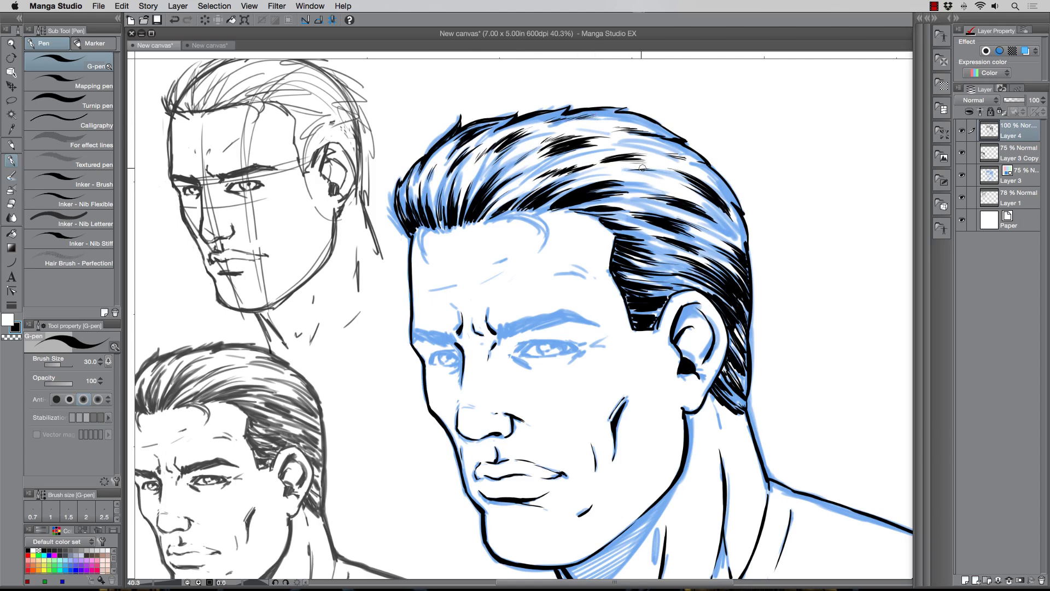
{"action": "mouse_move", "coordinate": [615, 171]}
{"action": "left_mouse_down"}
{"action": "mouse_move", "coordinate": [666, 173]}
{"action": "mouse_move", "coordinate": [616, 167]}
{"action": "left_mouse_up"}
Step: Ink three small curved locks falling onto the forehead and the hairline edge between them
{"action": "left_click_drag", "start_coordinate": [530, 221], "coordinate": [540, 252]}
{"action": "mouse_move", "coordinate": [509, 214]}
{"action": "left_mouse_down"}
{"action": "mouse_move", "coordinate": [540, 227]}
{"action": "mouse_move", "coordinate": [535, 217]}
{"action": "mouse_move", "coordinate": [545, 231]}
{"action": "mouse_move", "coordinate": [524, 207]}
{"action": "mouse_move", "coordinate": [546, 243]}
{"action": "left_mouse_up"}
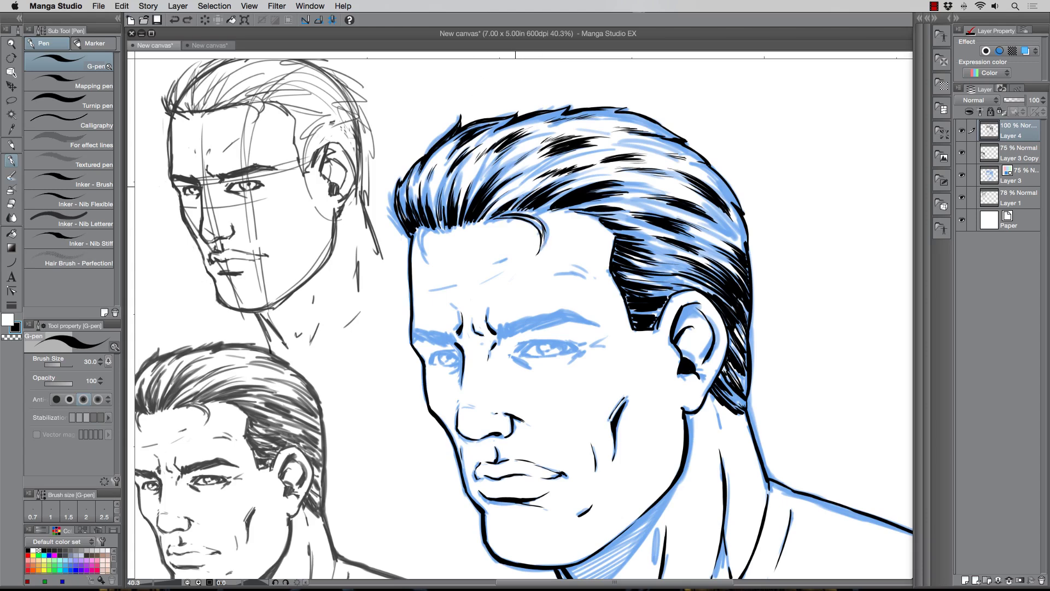
{"action": "left_click_drag", "start_coordinate": [544, 230], "coordinate": [535, 256]}
{"action": "mouse_move", "coordinate": [504, 215]}
{"action": "left_mouse_down"}
{"action": "mouse_move", "coordinate": [539, 206]}
{"action": "mouse_move", "coordinate": [530, 194]}
{"action": "mouse_move", "coordinate": [486, 221]}
{"action": "mouse_move", "coordinate": [490, 209]}
{"action": "mouse_move", "coordinate": [429, 229]}
{"action": "left_mouse_up"}
{"action": "mouse_move", "coordinate": [539, 209]}
{"action": "left_mouse_down"}
{"action": "mouse_move", "coordinate": [517, 210]}
{"action": "mouse_move", "coordinate": [549, 211]}
{"action": "left_mouse_up"}
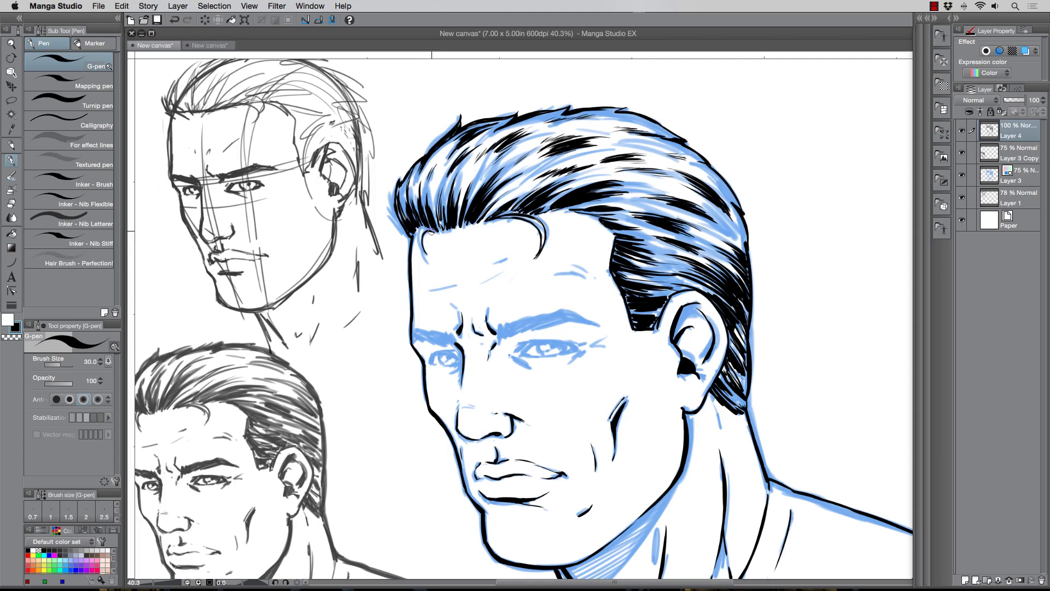
{"action": "mouse_move", "coordinate": [424, 228]}
{"action": "left_mouse_down"}
{"action": "mouse_move", "coordinate": [425, 251]}
{"action": "mouse_move", "coordinate": [438, 255]}
{"action": "left_mouse_up"}
{"action": "left_click_drag", "start_coordinate": [474, 222], "coordinate": [485, 245]}
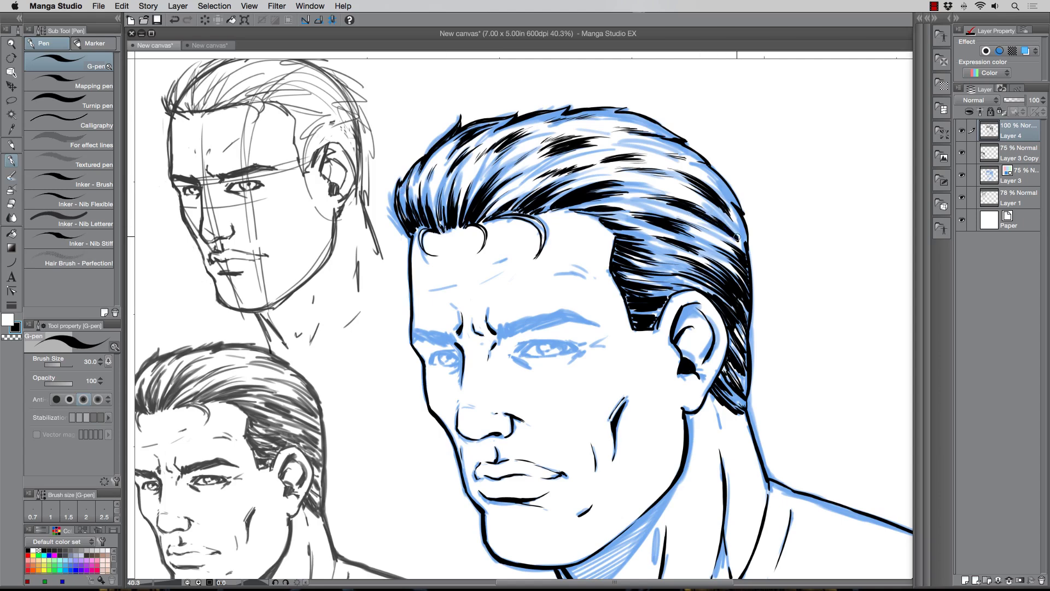
Step: Add more black strands inside the rear contour of the hair and near the top of the head
{"action": "mouse_move", "coordinate": [737, 237]}
{"action": "left_mouse_down"}
{"action": "mouse_move", "coordinate": [695, 194]}
{"action": "mouse_move", "coordinate": [716, 204]}
{"action": "mouse_move", "coordinate": [711, 176]}
{"action": "left_mouse_up"}
{"action": "left_click_drag", "start_coordinate": [741, 208], "coordinate": [695, 161]}
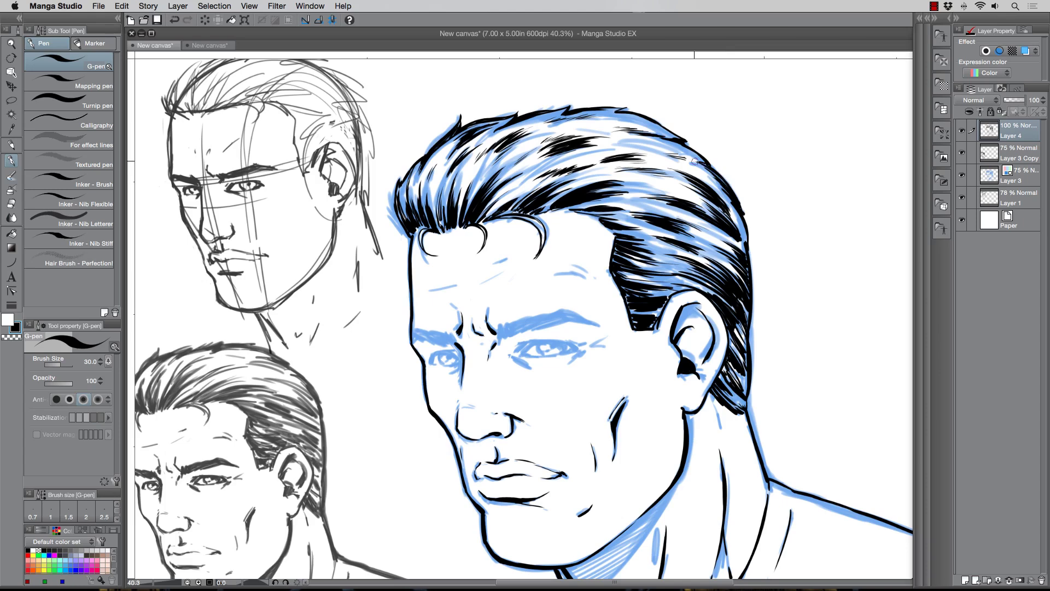
{"action": "mouse_move", "coordinate": [733, 200]}
{"action": "left_mouse_down"}
{"action": "mouse_move", "coordinate": [703, 171]}
{"action": "mouse_move", "coordinate": [714, 189]}
{"action": "mouse_move", "coordinate": [709, 180]}
{"action": "left_mouse_up"}
{"action": "left_click_drag", "start_coordinate": [615, 125], "coordinate": [593, 124]}
{"action": "left_click_drag", "start_coordinate": [645, 143], "coordinate": [618, 149]}
Step: Set the brush size to 20 and draw one thin stray strand curving over the crown, trimming it with white
{"action": "key", "text": "bracketleft"}
{"action": "left_click_drag", "start_coordinate": [559, 161], "coordinate": [667, 193]}
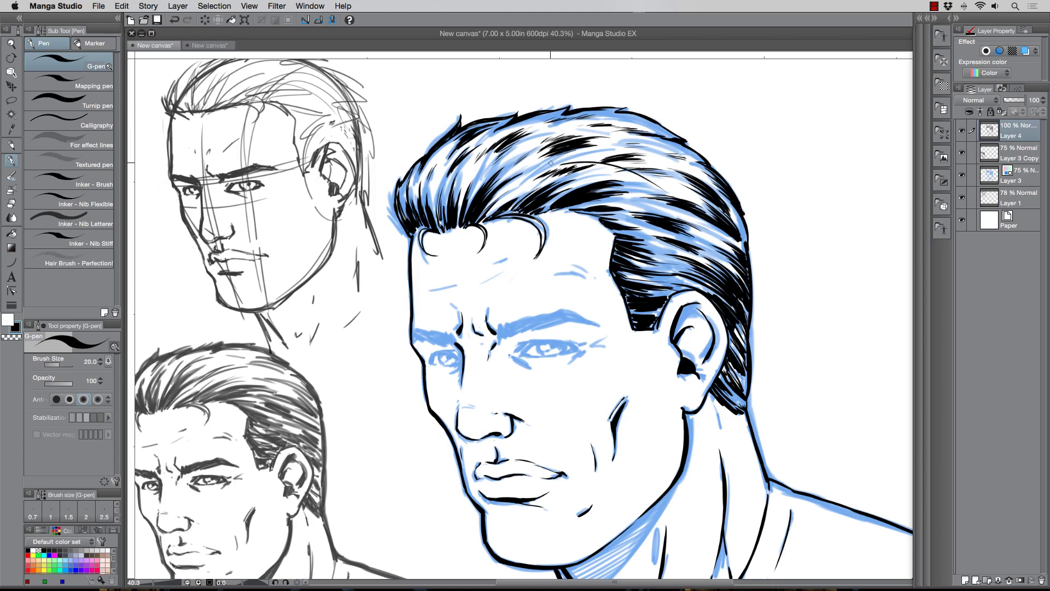
{"action": "key", "text": "super+z"}
{"action": "left_click_drag", "start_coordinate": [594, 164], "coordinate": [658, 188]}
{"action": "key", "text": "x"}
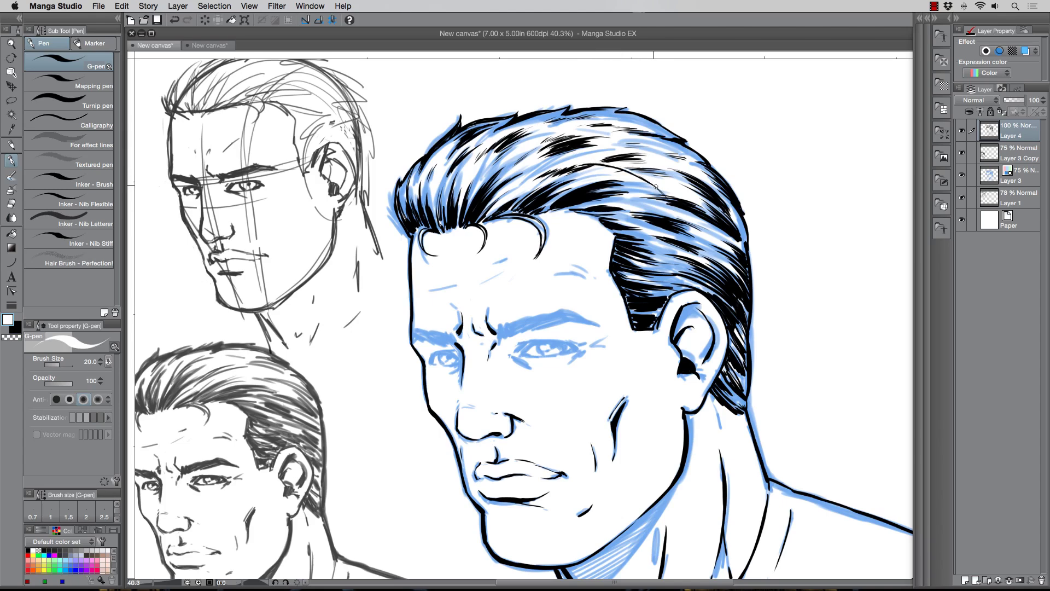
{"action": "left_click_drag", "start_coordinate": [639, 176], "coordinate": [662, 191]}
{"action": "key", "text": "x"}
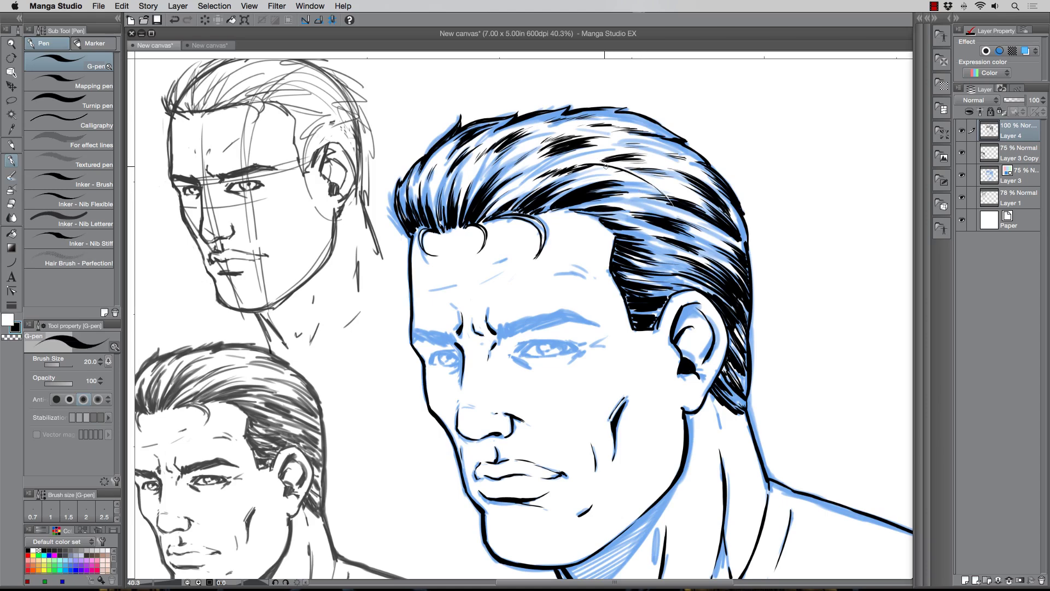
{"action": "left_click_drag", "start_coordinate": [627, 173], "coordinate": [598, 166]}
Step: Ink fine black strands through the highlights at the top of the head
{"action": "key", "text": "x"}
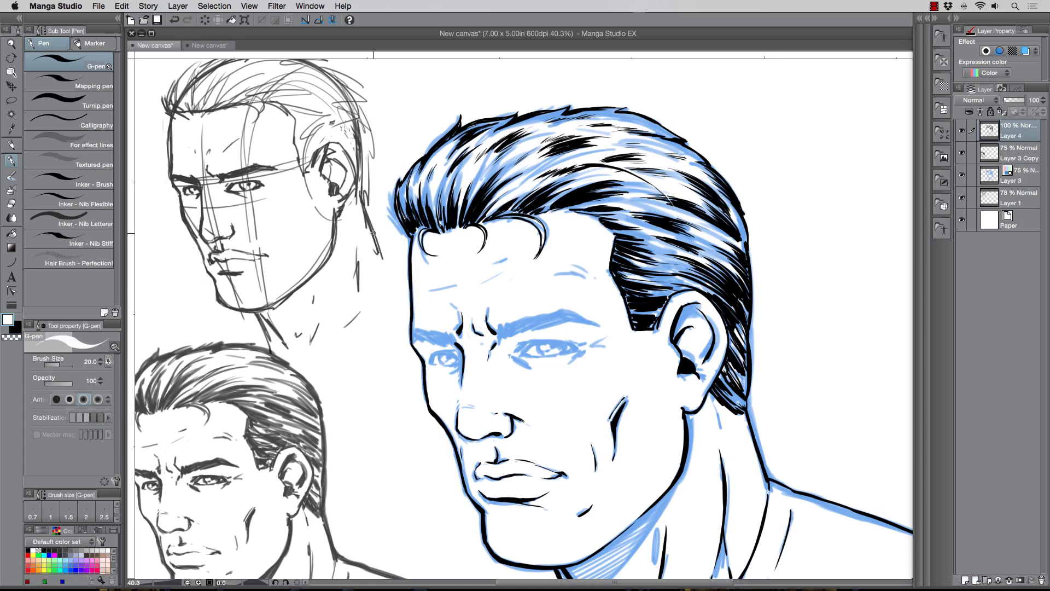
{"action": "key", "text": "x"}
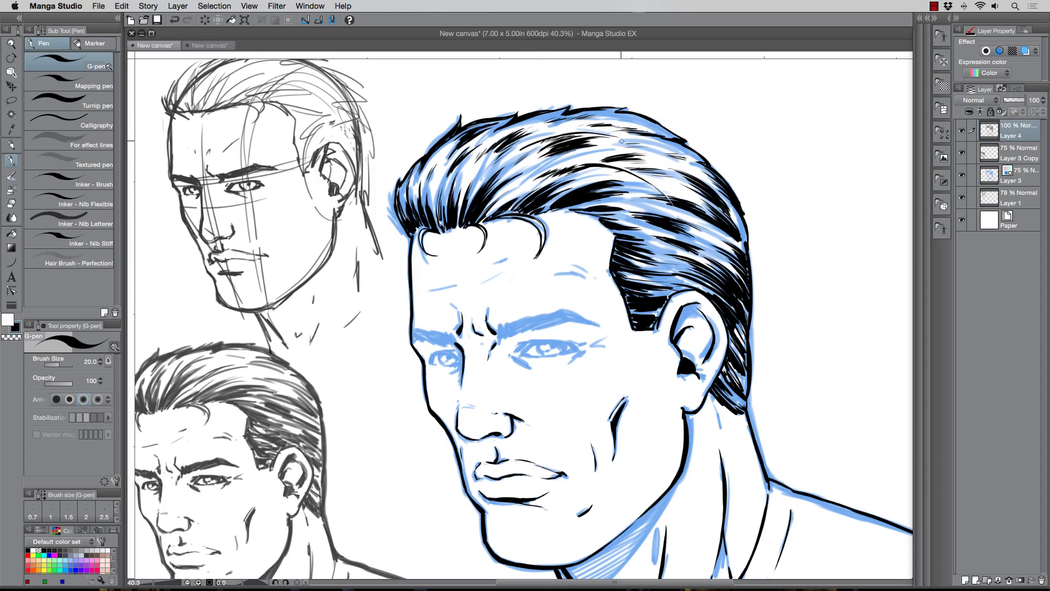
{"action": "mouse_move", "coordinate": [541, 141]}
{"action": "left_mouse_down"}
{"action": "mouse_move", "coordinate": [513, 156]}
{"action": "mouse_move", "coordinate": [545, 139]}
{"action": "left_mouse_up"}
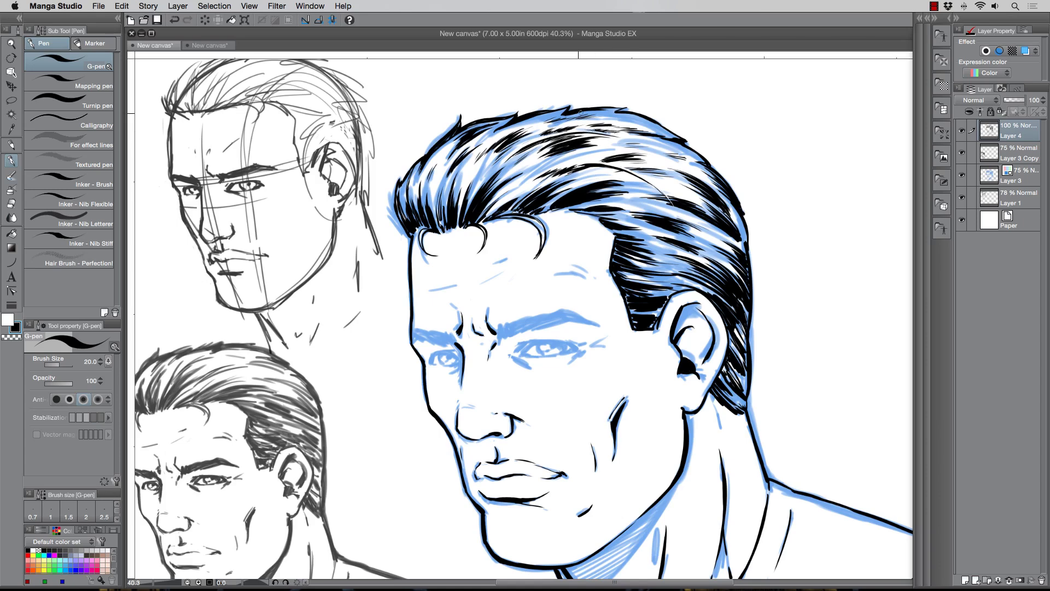
{"action": "left_click_drag", "start_coordinate": [538, 135], "coordinate": [524, 143]}
{"action": "left_click_drag", "start_coordinate": [629, 220], "coordinate": [684, 252]}
{"action": "left_click_drag", "start_coordinate": [656, 238], "coordinate": [684, 255]}
{"action": "key", "text": "x"}
{"action": "left_click_drag", "start_coordinate": [621, 218], "coordinate": [672, 243]}
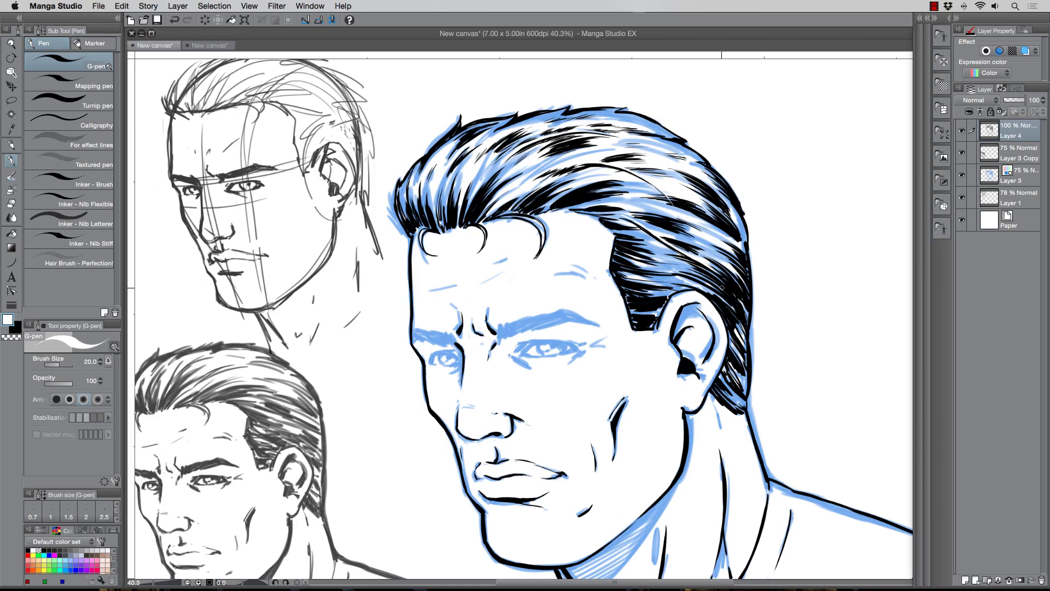
{"action": "key", "text": "super+z"}
{"action": "key", "text": "super+z"}
{"action": "key", "text": "super+z"}
{"action": "key", "text": "super+z"}
{"action": "key", "text": "super+z"}
{"action": "key", "text": "super+z"}
{"action": "key", "text": "x"}
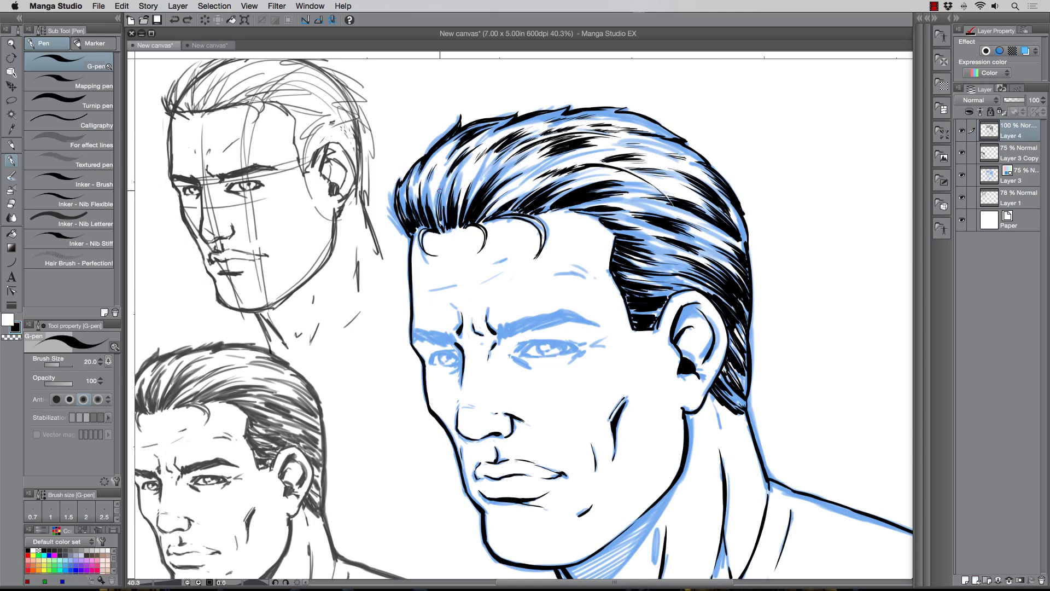
Step: Draw a thin black strand up through the front hair and a fine white strand beside it
{"action": "mouse_move", "coordinate": [456, 196]}
{"action": "left_mouse_down"}
{"action": "mouse_move", "coordinate": [474, 140]}
{"action": "mouse_move", "coordinate": [467, 150]}
{"action": "left_mouse_up"}
{"action": "key", "text": "c"}
{"action": "mouse_move", "coordinate": [455, 174]}
{"action": "left_mouse_down"}
{"action": "mouse_move", "coordinate": [487, 121]}
{"action": "mouse_move", "coordinate": [478, 130]}
{"action": "left_mouse_up"}
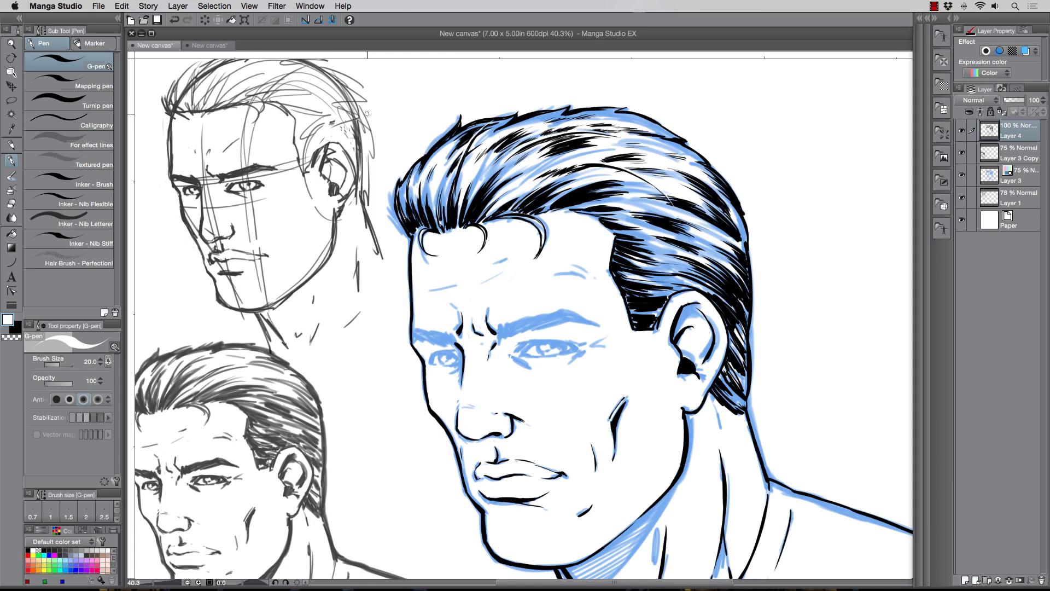
Step: Set the brush size to 17 and draw thin white strands through the dark hair at the rear of the crown
{"action": "left_click_drag", "start_coordinate": [686, 171], "coordinate": [730, 235]}
{"action": "key", "text": "super+z"}
{"action": "key", "text": "bracketleft"}
{"action": "left_click_drag", "start_coordinate": [688, 174], "coordinate": [722, 211]}
{"action": "left_click_drag", "start_coordinate": [690, 174], "coordinate": [731, 227]}
{"action": "key", "text": "x"}
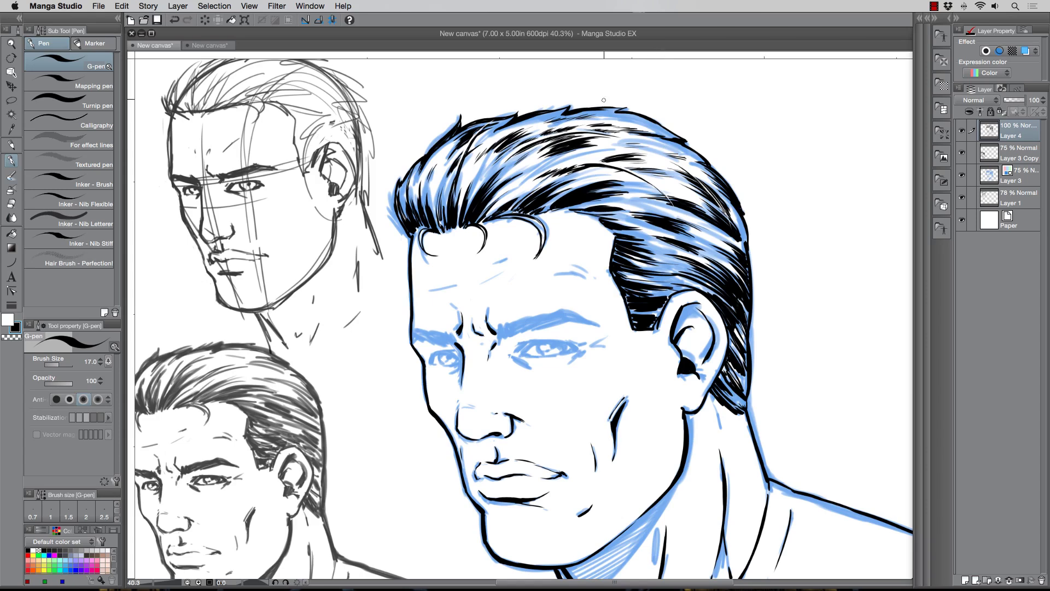
{"action": "key", "text": "x"}
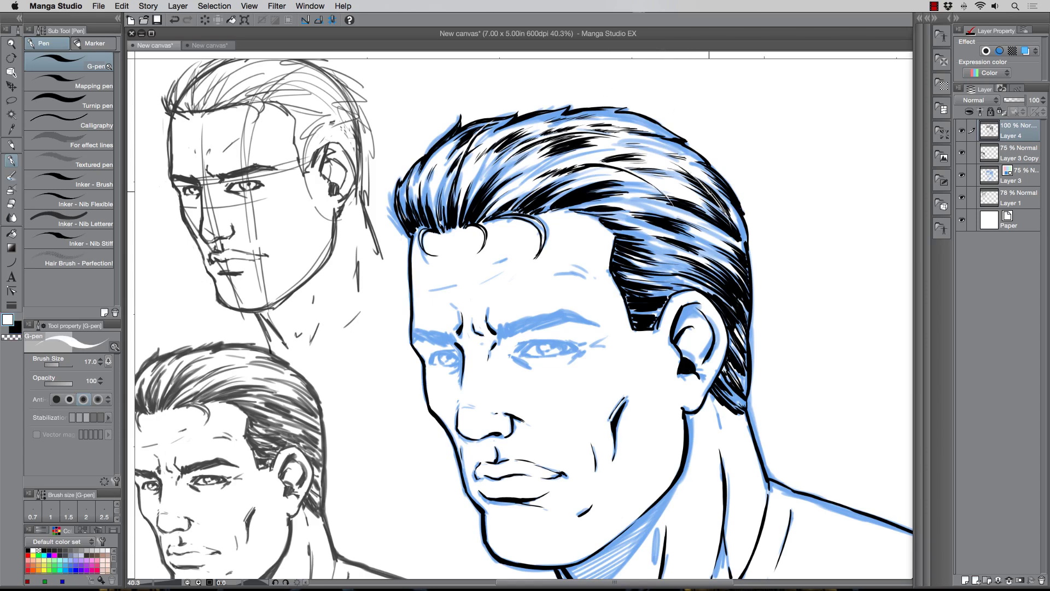
{"action": "left_click_drag", "start_coordinate": [697, 179], "coordinate": [729, 223]}
Step: Switch back to black and touch up the strands at the front hairline
{"action": "left_click_drag", "start_coordinate": [649, 272], "coordinate": [714, 275]}
{"action": "key", "text": "super+z"}
{"action": "key", "text": "x"}
{"action": "mouse_move", "coordinate": [438, 196]}
{"action": "left_mouse_down"}
{"action": "mouse_move", "coordinate": [442, 155]}
{"action": "mouse_move", "coordinate": [441, 221]}
{"action": "left_mouse_up"}
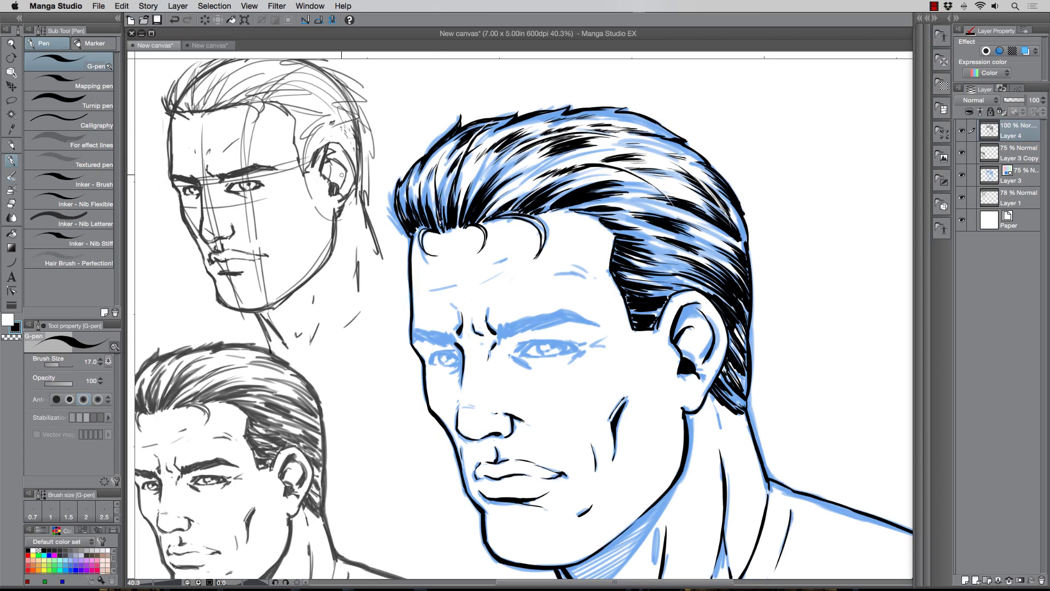
Step: Ink the upper and lower lids and outer corner of the near eye in black
{"action": "left_click_drag", "start_coordinate": [372, 439], "coordinate": [333, 307]}
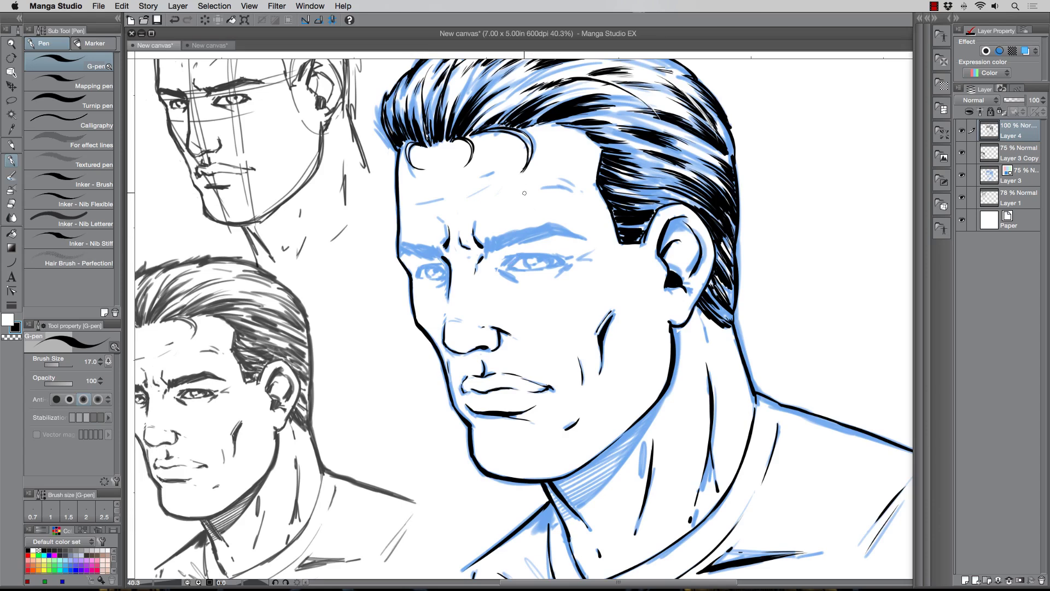
{"action": "scroll", "coordinate": [500, 245], "scroll_direction": "up", "scroll_amount": 1}
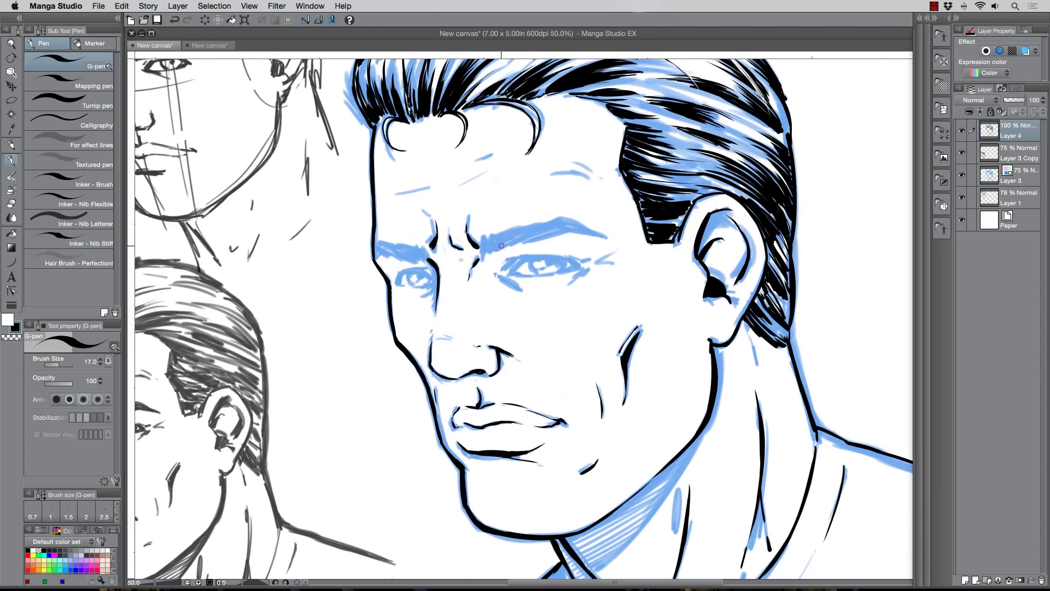
{"action": "mouse_move", "coordinate": [524, 258]}
{"action": "left_mouse_down"}
{"action": "mouse_move", "coordinate": [512, 271]}
{"action": "mouse_move", "coordinate": [532, 256]}
{"action": "mouse_move", "coordinate": [577, 262]}
{"action": "mouse_move", "coordinate": [567, 260]}
{"action": "left_mouse_up"}
{"action": "left_click_drag", "start_coordinate": [560, 257], "coordinate": [585, 262]}
{"action": "left_click_drag", "start_coordinate": [510, 272], "coordinate": [576, 266]}
{"action": "left_click_drag", "start_coordinate": [531, 259], "coordinate": [531, 270]}
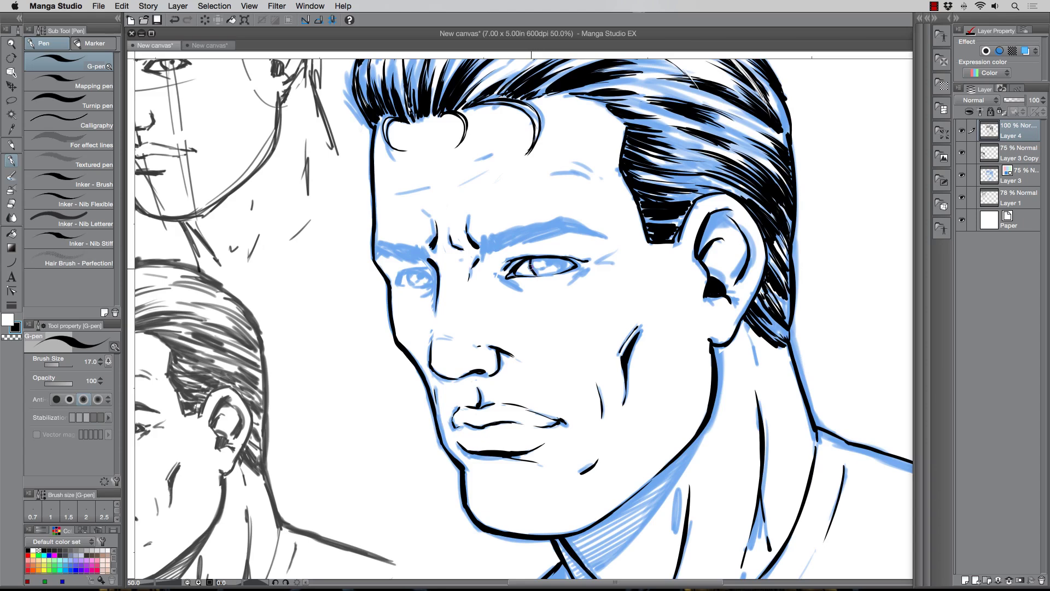
Step: Ink the iris and pupil of the near eye, leaving a small highlight
{"action": "left_click_drag", "start_coordinate": [531, 264], "coordinate": [534, 275]}
{"action": "left_click_drag", "start_coordinate": [545, 262], "coordinate": [539, 263]}
{"action": "left_click_drag", "start_coordinate": [550, 259], "coordinate": [557, 259]}
Step: Reduce the brush size and ink fine creases beneath the near eye and at its outer corner
{"action": "key", "text": "bracketleft"}
{"action": "key", "text": "bracketleft"}
{"action": "key", "text": "bracketleft"}
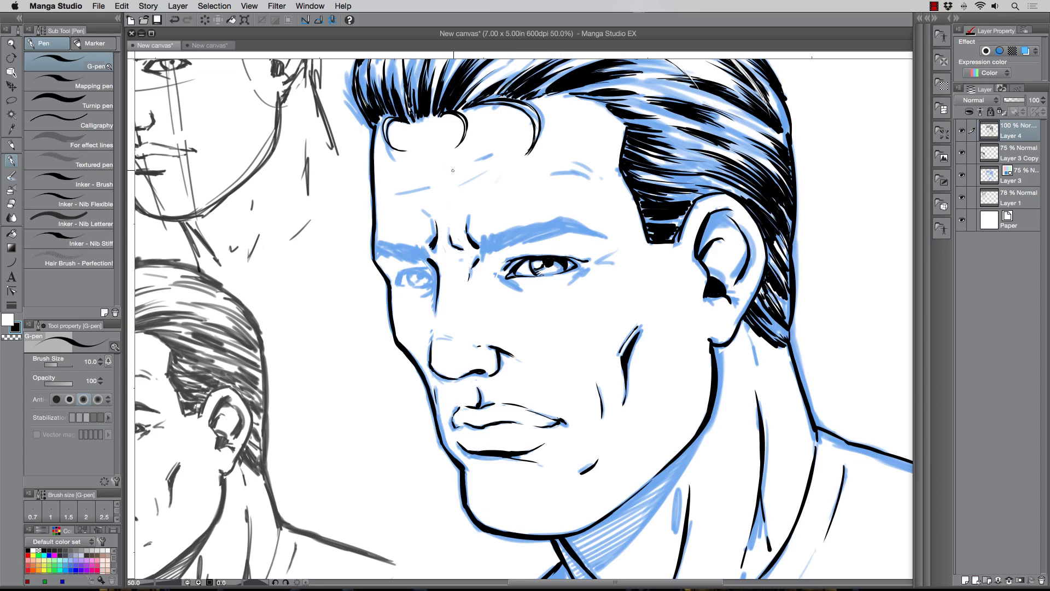
{"action": "key", "text": "bracketright"}
{"action": "left_click_drag", "start_coordinate": [508, 285], "coordinate": [524, 297]}
{"action": "mouse_move", "coordinate": [597, 261]}
{"action": "left_mouse_down"}
{"action": "mouse_move", "coordinate": [613, 251]}
{"action": "mouse_move", "coordinate": [602, 262]}
{"action": "left_mouse_up"}
Step: Ink the far eye's lids, iris and pupil with a slightly larger brush, starting at size 15
{"action": "key", "text": "bracketright"}
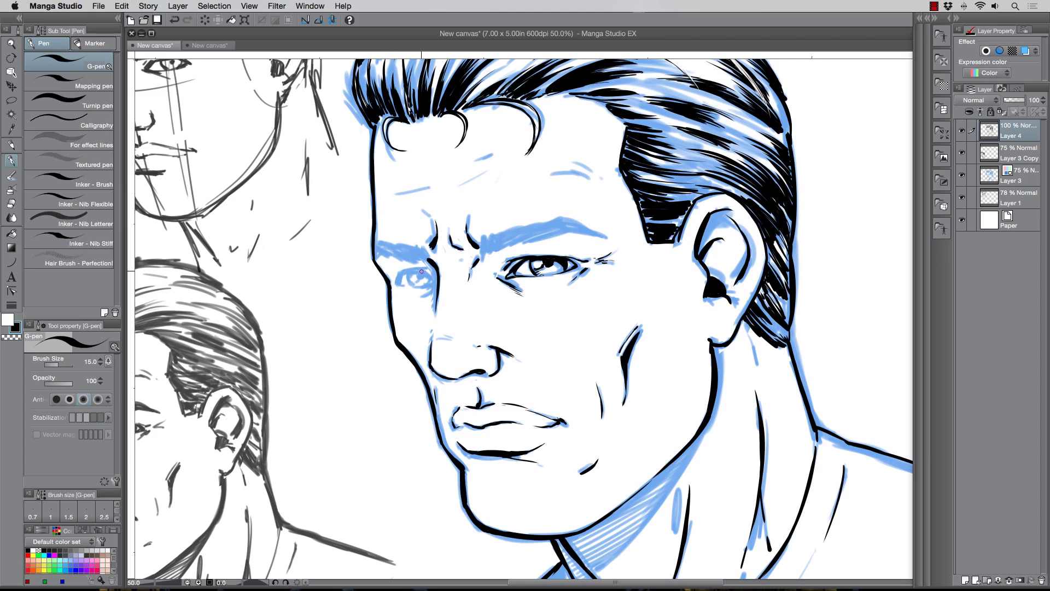
{"action": "mouse_move", "coordinate": [423, 269]}
{"action": "left_mouse_down"}
{"action": "mouse_move", "coordinate": [436, 279]}
{"action": "mouse_move", "coordinate": [414, 268]}
{"action": "mouse_move", "coordinate": [399, 279]}
{"action": "left_mouse_up"}
{"action": "left_click_drag", "start_coordinate": [430, 285], "coordinate": [417, 287]}
{"action": "key", "text": "bracketright"}
{"action": "key", "text": "bracketleft"}
{"action": "key", "text": "bracketright"}
{"action": "left_click_drag", "start_coordinate": [403, 278], "coordinate": [399, 281]}
Step: Thicken the ear's upper inner shadow at brush size 25, and ink the earlobe edge and inner-ear details with smaller brushes
{"action": "key", "text": "bracketright"}
{"action": "key", "text": "bracketright"}
{"action": "mouse_move", "coordinate": [707, 231]}
{"action": "left_mouse_down"}
{"action": "mouse_move", "coordinate": [701, 246]}
{"action": "mouse_move", "coordinate": [717, 212]}
{"action": "mouse_move", "coordinate": [729, 220]}
{"action": "left_mouse_up"}
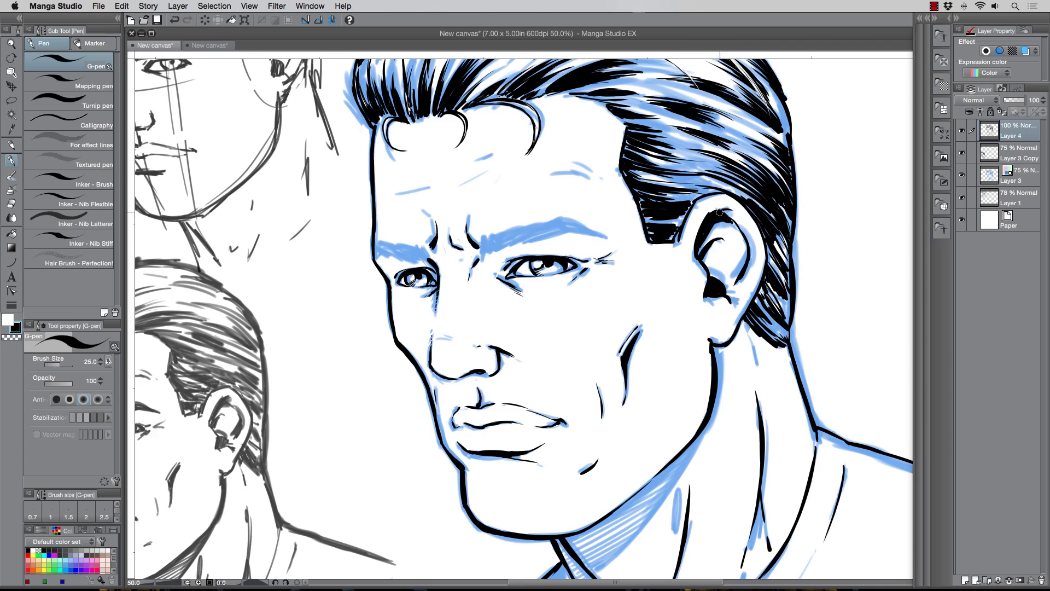
{"action": "key", "text": "bracketleft"}
{"action": "mouse_move", "coordinate": [725, 344]}
{"action": "left_mouse_down"}
{"action": "mouse_move", "coordinate": [715, 354]}
{"action": "mouse_move", "coordinate": [732, 346]}
{"action": "mouse_move", "coordinate": [717, 351]}
{"action": "mouse_move", "coordinate": [731, 343]}
{"action": "mouse_move", "coordinate": [738, 316]}
{"action": "left_mouse_up"}
{"action": "key", "text": "bracketleft"}
{"action": "left_click_drag", "start_coordinate": [715, 241], "coordinate": [730, 244]}
{"action": "left_click_drag", "start_coordinate": [737, 282], "coordinate": [731, 289]}
{"action": "left_click_drag", "start_coordinate": [364, 258], "coordinate": [320, 288]}
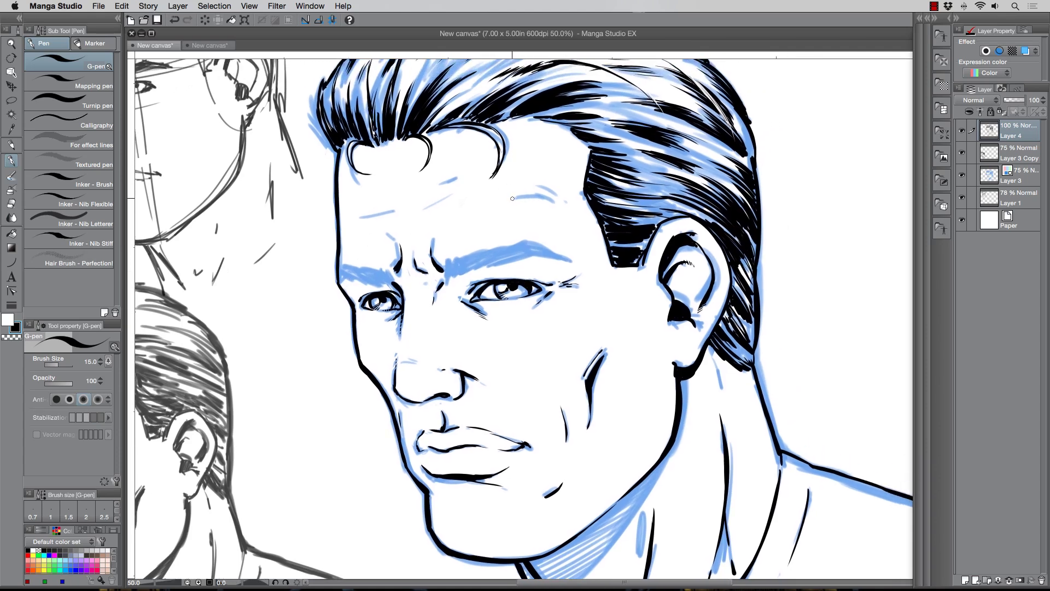
{"action": "left_click_drag", "start_coordinate": [511, 196], "coordinate": [557, 197]}
{"action": "key", "text": "super+z"}
{"action": "key", "text": "bracketright"}
{"action": "left_click_drag", "start_coordinate": [511, 195], "coordinate": [559, 197]}
{"action": "key", "text": "super+z"}
{"action": "key", "text": "super+z"}
{"action": "key", "text": "bracketleft"}
Step: Ink the short wrinkle lines across the forehead with tapered black strokes
{"action": "left_click_drag", "start_coordinate": [515, 195], "coordinate": [561, 197]}
{"action": "key", "text": "super+z"}
{"action": "left_click_drag", "start_coordinate": [395, 211], "coordinate": [358, 211]}
{"action": "mouse_move", "coordinate": [464, 197]}
{"action": "left_mouse_down"}
{"action": "mouse_move", "coordinate": [438, 203]}
{"action": "mouse_move", "coordinate": [421, 189]}
{"action": "left_mouse_up"}
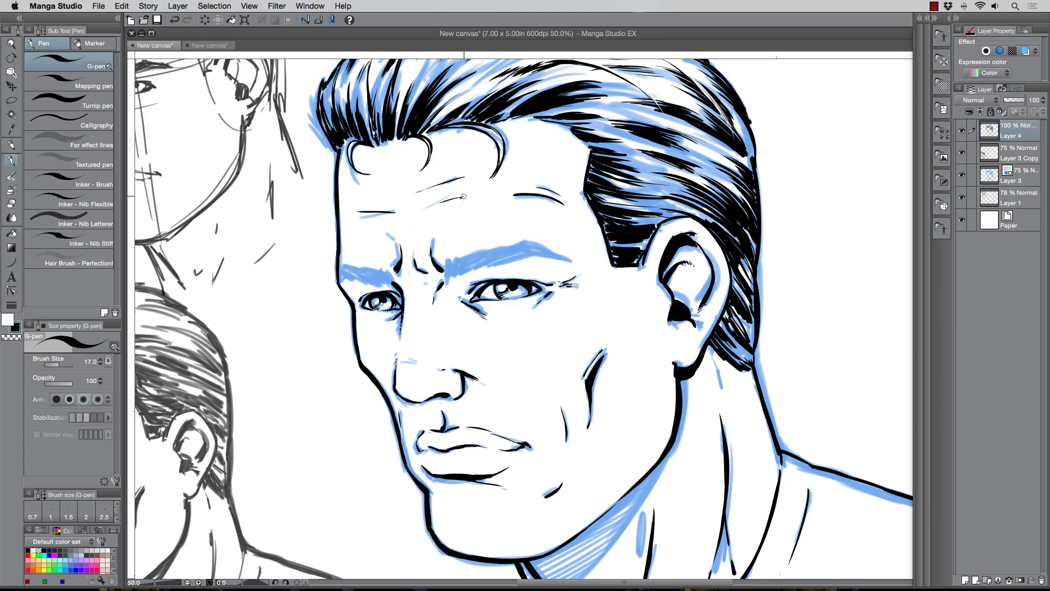
{"action": "left_click_drag", "start_coordinate": [464, 197], "coordinate": [479, 194]}
Step: Outline the near eyebrow at brush size 17 and fill it with short black hair strokes, reducing the brush to 15
{"action": "mouse_move", "coordinate": [445, 266]}
{"action": "left_mouse_down"}
{"action": "mouse_move", "coordinate": [501, 248]}
{"action": "mouse_move", "coordinate": [449, 280]}
{"action": "mouse_move", "coordinate": [538, 243]}
{"action": "mouse_move", "coordinate": [566, 259]}
{"action": "mouse_move", "coordinate": [526, 257]}
{"action": "mouse_move", "coordinate": [565, 260]}
{"action": "left_mouse_up"}
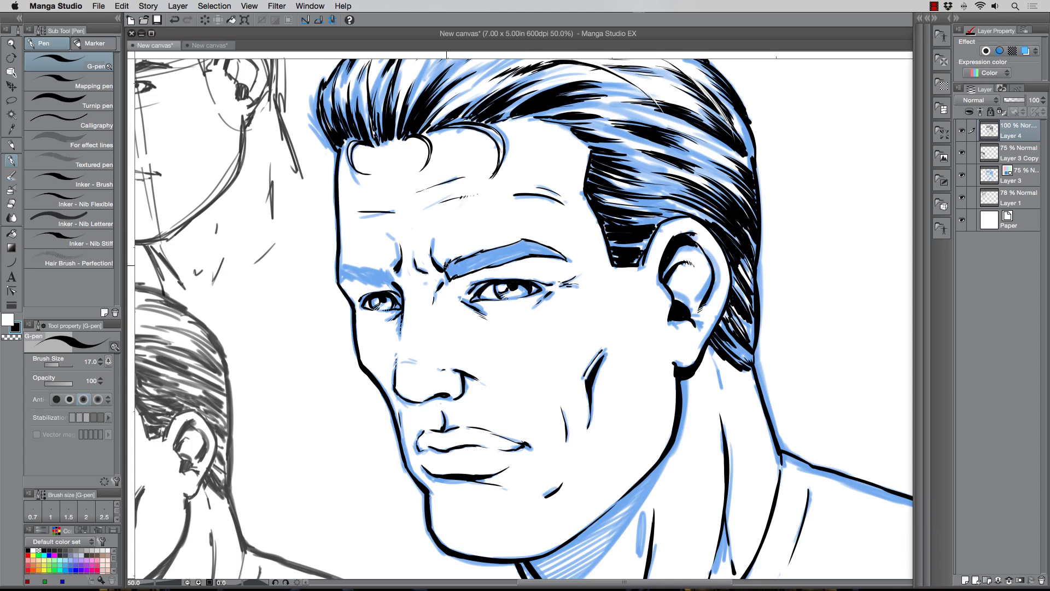
{"action": "mouse_move", "coordinate": [445, 264]}
{"action": "left_mouse_down"}
{"action": "mouse_move", "coordinate": [453, 274]}
{"action": "mouse_move", "coordinate": [472, 258]}
{"action": "mouse_move", "coordinate": [469, 269]}
{"action": "mouse_move", "coordinate": [484, 250]}
{"action": "mouse_move", "coordinate": [474, 267]}
{"action": "mouse_move", "coordinate": [483, 253]}
{"action": "mouse_move", "coordinate": [489, 265]}
{"action": "mouse_move", "coordinate": [506, 242]}
{"action": "mouse_move", "coordinate": [492, 264]}
{"action": "mouse_move", "coordinate": [521, 242]}
{"action": "mouse_move", "coordinate": [511, 258]}
{"action": "mouse_move", "coordinate": [533, 245]}
{"action": "mouse_move", "coordinate": [559, 252]}
{"action": "mouse_move", "coordinate": [544, 244]}
{"action": "left_mouse_up"}
{"action": "key", "text": "bracketleft"}
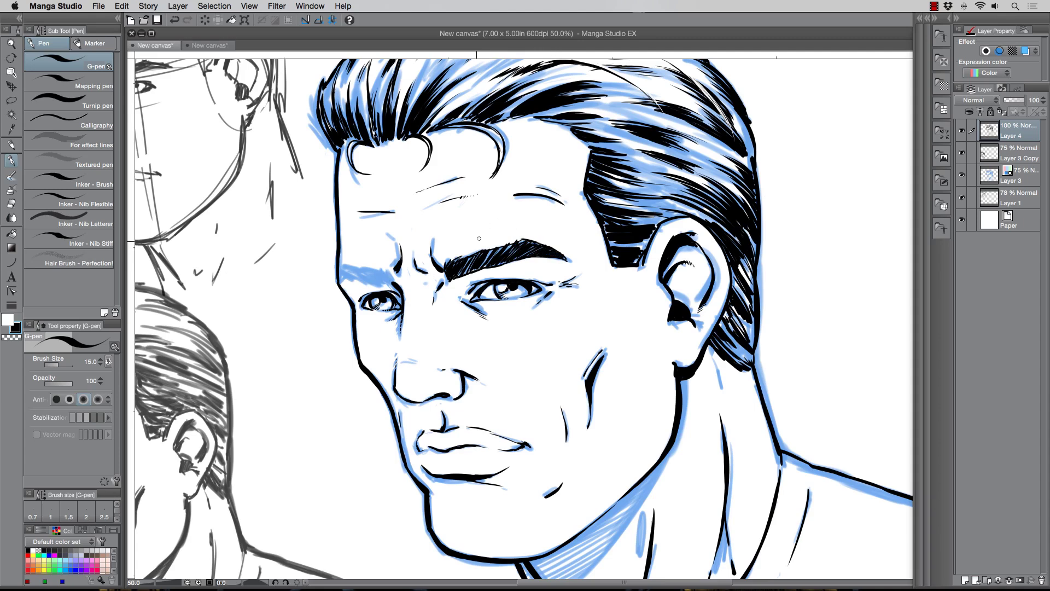
{"action": "left_click_drag", "start_coordinate": [464, 268], "coordinate": [469, 257]}
{"action": "left_click_drag", "start_coordinate": [484, 254], "coordinate": [492, 250]}
Step: Switch to white at brush size 12 and draw thin hair highlights through the near eyebrow
{"action": "key", "text": "x"}
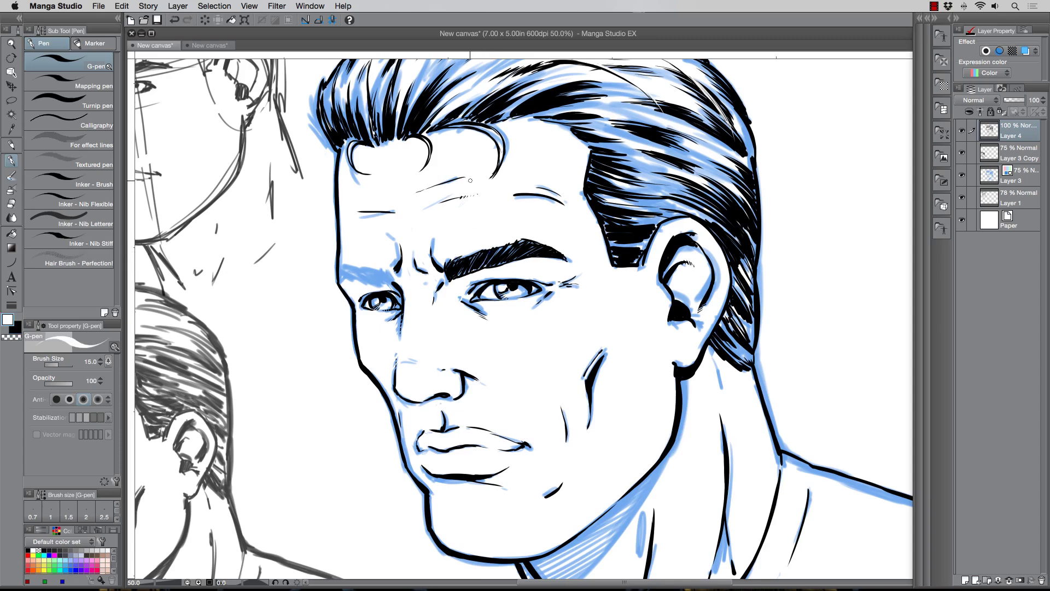
{"action": "key", "text": "bracketleft"}
{"action": "mouse_move", "coordinate": [499, 246]}
{"action": "left_mouse_down"}
{"action": "mouse_move", "coordinate": [453, 275]}
{"action": "mouse_move", "coordinate": [452, 261]}
{"action": "mouse_move", "coordinate": [514, 246]}
{"action": "mouse_move", "coordinate": [505, 262]}
{"action": "mouse_move", "coordinate": [527, 242]}
{"action": "mouse_move", "coordinate": [516, 257]}
{"action": "mouse_move", "coordinate": [548, 251]}
{"action": "left_mouse_up"}
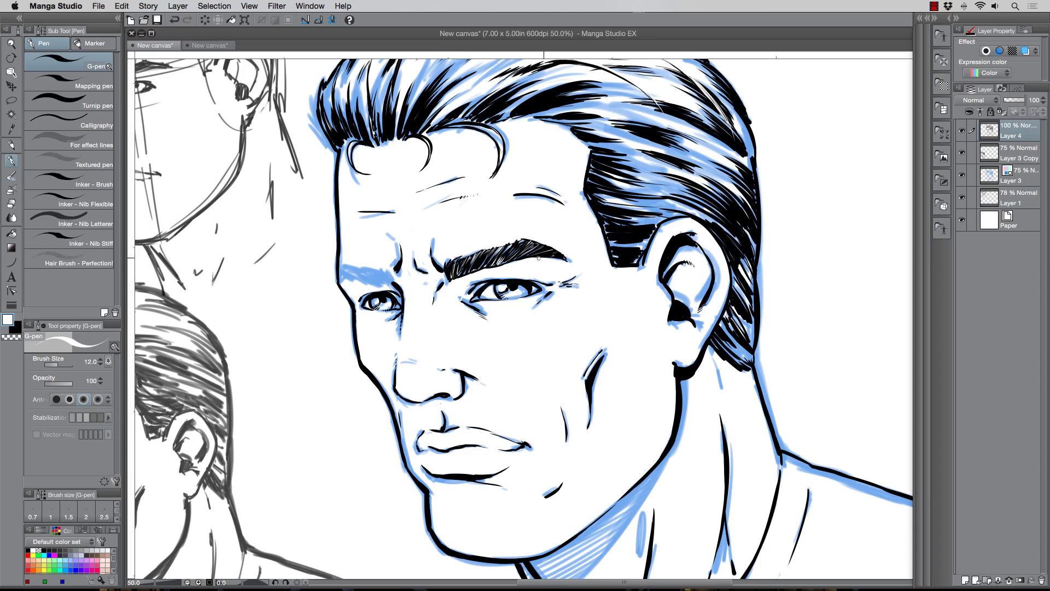
{"action": "mouse_move", "coordinate": [459, 266]}
{"action": "left_mouse_down"}
{"action": "mouse_move", "coordinate": [487, 238]}
{"action": "mouse_move", "coordinate": [514, 252]}
{"action": "left_mouse_up"}
{"action": "mouse_move", "coordinate": [475, 269]}
{"action": "left_mouse_down"}
{"action": "mouse_move", "coordinate": [481, 262]}
{"action": "mouse_move", "coordinate": [463, 268]}
{"action": "left_mouse_up"}
Step: Switch back to black, outline the far eyebrow and fill it with short hair strokes at brush size 12
{"action": "key", "text": "x"}
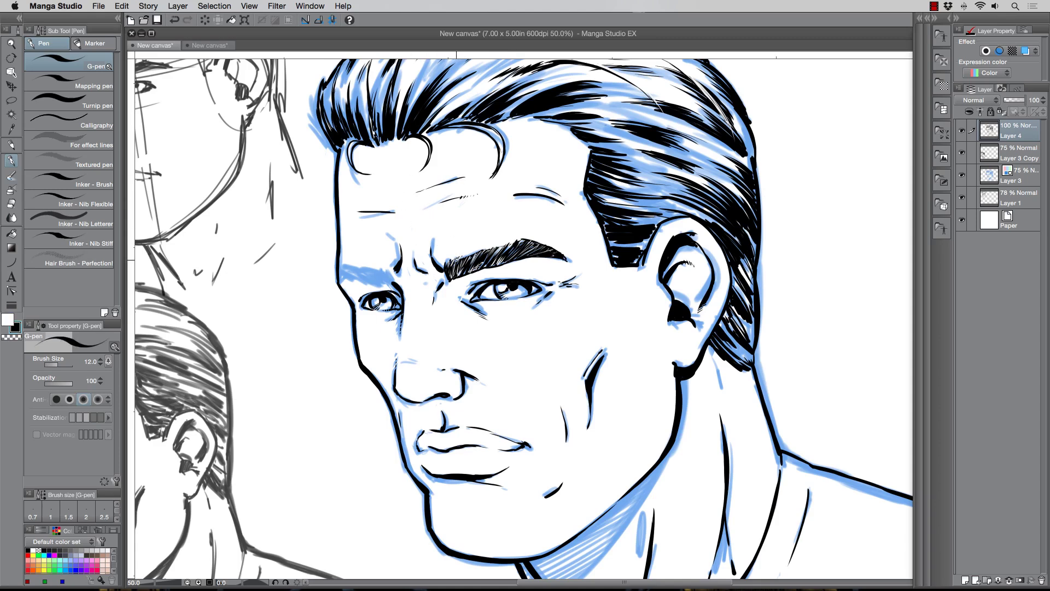
{"action": "key", "text": "bracketright"}
{"action": "key", "text": "bracketright"}
{"action": "key", "text": "bracketleft"}
{"action": "mouse_move", "coordinate": [341, 281]}
{"action": "left_mouse_down"}
{"action": "mouse_move", "coordinate": [393, 280]}
{"action": "mouse_move", "coordinate": [345, 265]}
{"action": "mouse_move", "coordinate": [335, 277]}
{"action": "mouse_move", "coordinate": [337, 262]}
{"action": "left_mouse_up"}
{"action": "key", "text": "bracketleft"}
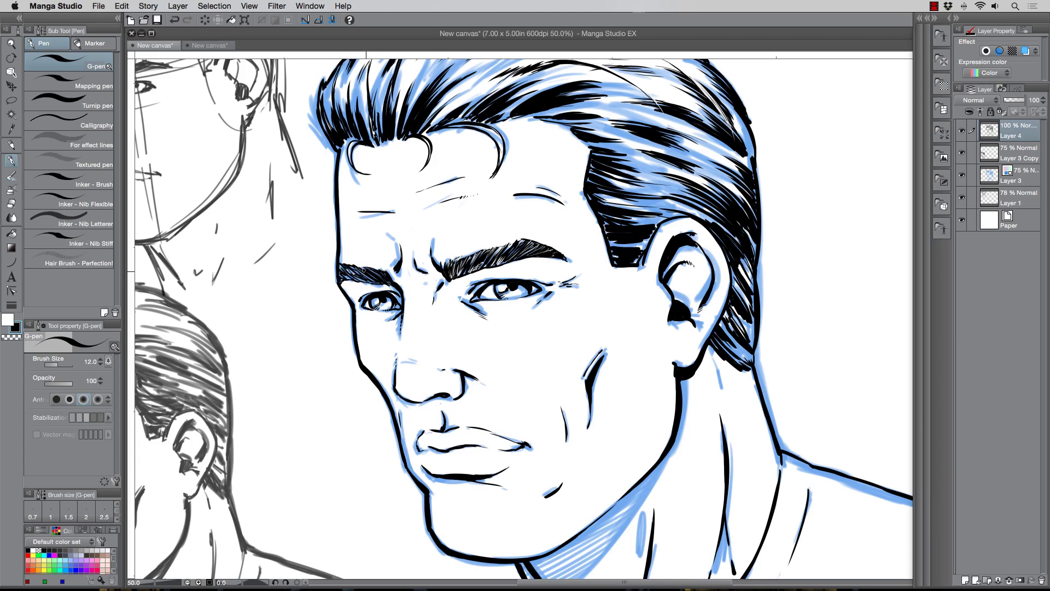
{"action": "left_click_drag", "start_coordinate": [395, 282], "coordinate": [389, 267]}
Step: Add fine black texture strokes at the chin crease, the nose bridge and the inner ear at brush size 12
{"action": "scroll", "coordinate": [289, 340], "scroll_direction": "down", "scroll_amount": 2}
{"action": "scroll", "coordinate": [288, 340], "scroll_direction": "right", "scroll_amount": 2}
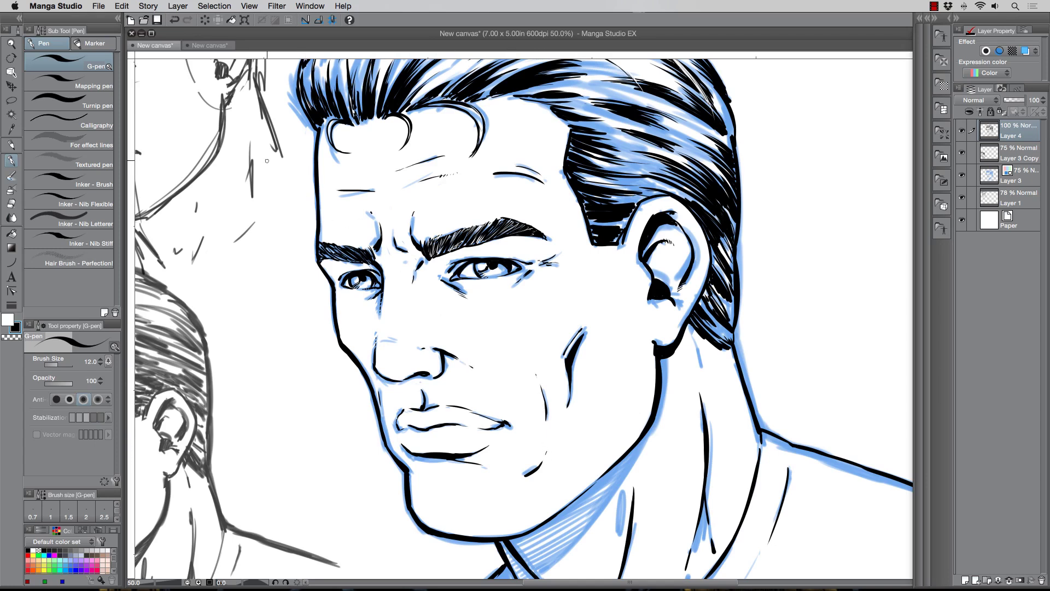
{"action": "left_click_drag", "start_coordinate": [545, 454], "coordinate": [548, 444]}
{"action": "left_click_drag", "start_coordinate": [386, 339], "coordinate": [407, 346]}
{"action": "left_click_drag", "start_coordinate": [529, 474], "coordinate": [510, 476]}
{"action": "left_click_drag", "start_coordinate": [648, 248], "coordinate": [651, 237]}
Step: Add a new layer, outline the neck shadow under the jaw at brush size 25 and fill the wedge below it black
{"action": "key", "text": "super+minus"}
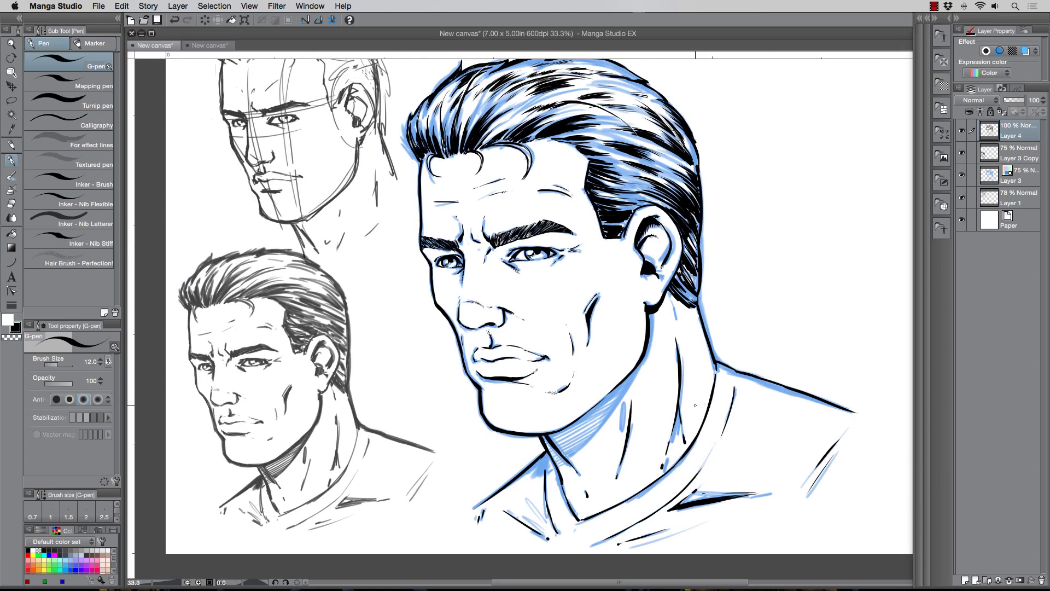
{"action": "scroll", "coordinate": [695, 405], "scroll_direction": "up", "scroll_amount": 3}
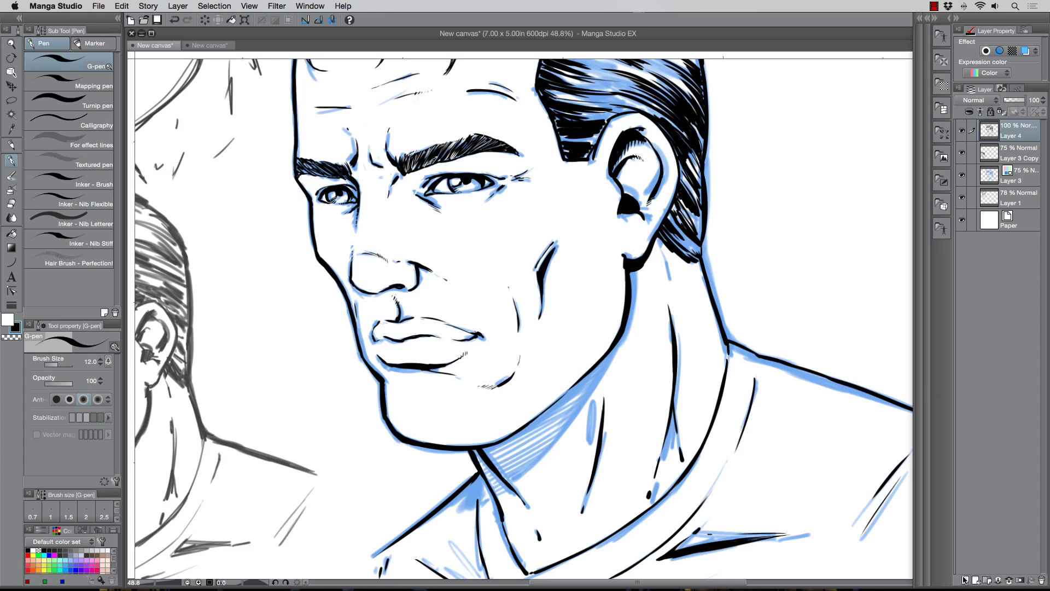
{"action": "left_click", "coordinate": [966, 580]}
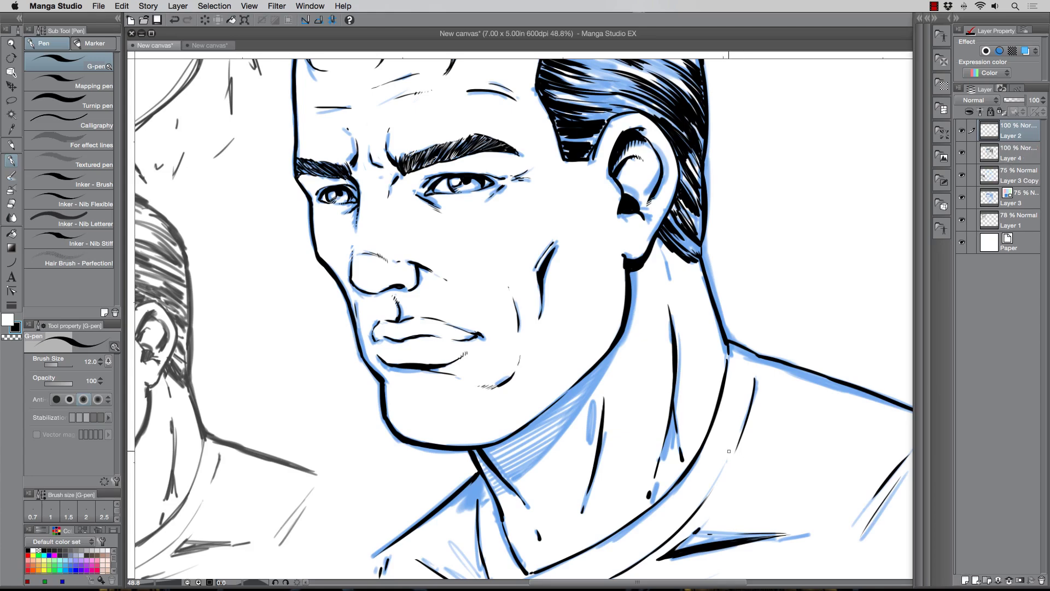
{"action": "key", "text": "r"}
{"action": "left_click_drag", "start_coordinate": [729, 450], "coordinate": [390, 488]}
{"action": "left_click", "coordinate": [11, 160]}
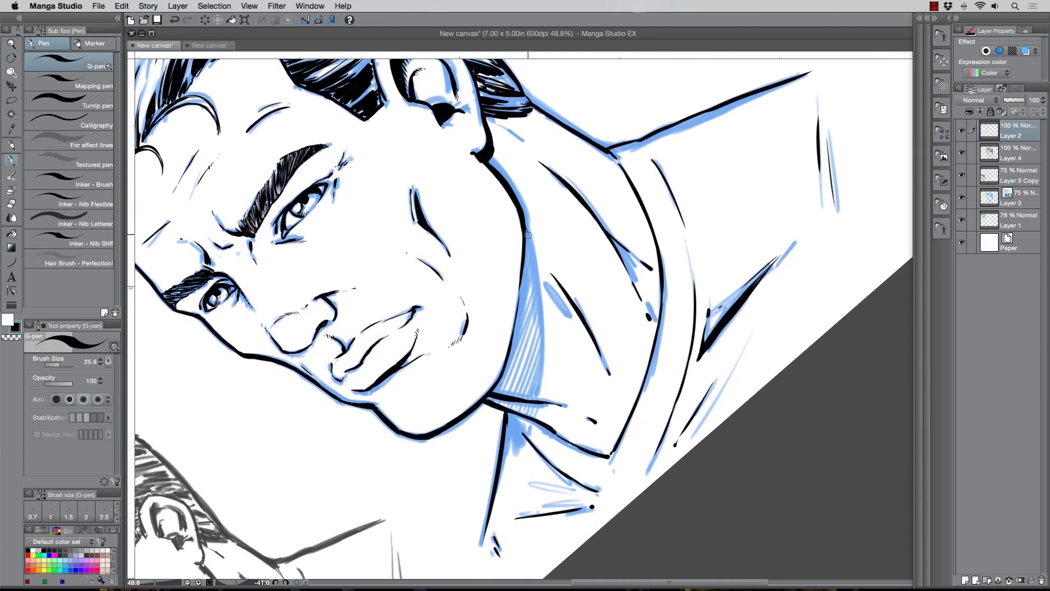
{"action": "mouse_move", "coordinate": [523, 218]}
{"action": "left_mouse_down"}
{"action": "mouse_move", "coordinate": [543, 349]}
{"action": "mouse_move", "coordinate": [523, 435]}
{"action": "mouse_move", "coordinate": [531, 422]}
{"action": "mouse_move", "coordinate": [505, 449]}
{"action": "mouse_move", "coordinate": [506, 413]}
{"action": "mouse_move", "coordinate": [520, 434]}
{"action": "mouse_move", "coordinate": [513, 443]}
{"action": "mouse_move", "coordinate": [529, 424]}
{"action": "left_mouse_up"}
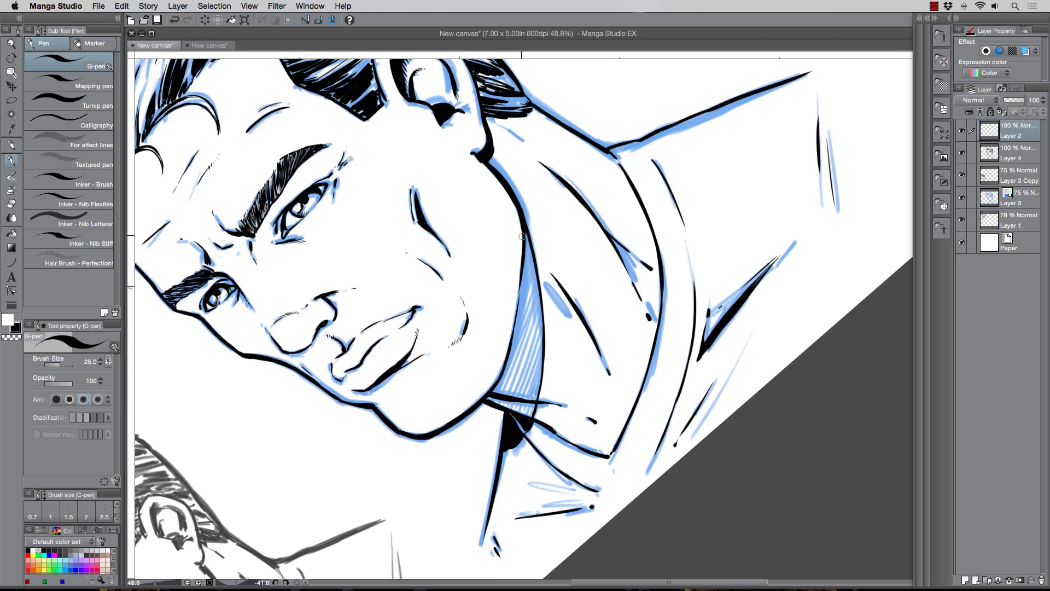
Step: Reduce the brush to size 17 and hatch the upper part of the neck shadow with parallel black strokes
{"action": "key", "text": "bracketleft"}
{"action": "left_click_drag", "start_coordinate": [528, 235], "coordinate": [516, 311]}
{"action": "key", "text": "bracketleft"}
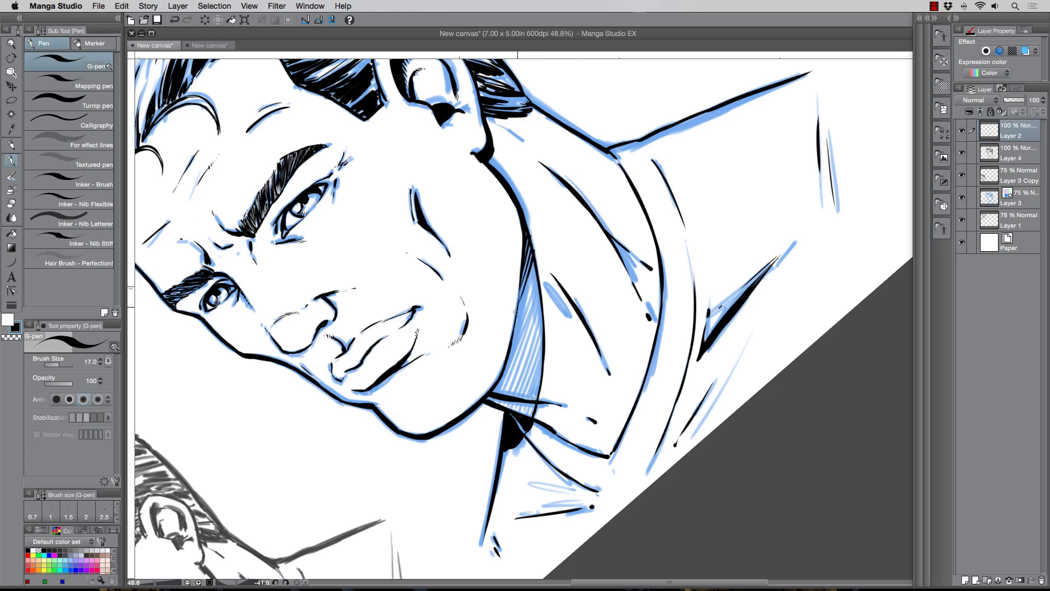
{"action": "left_click_drag", "start_coordinate": [533, 273], "coordinate": [510, 341]}
{"action": "left_click_drag", "start_coordinate": [537, 285], "coordinate": [500, 376]}
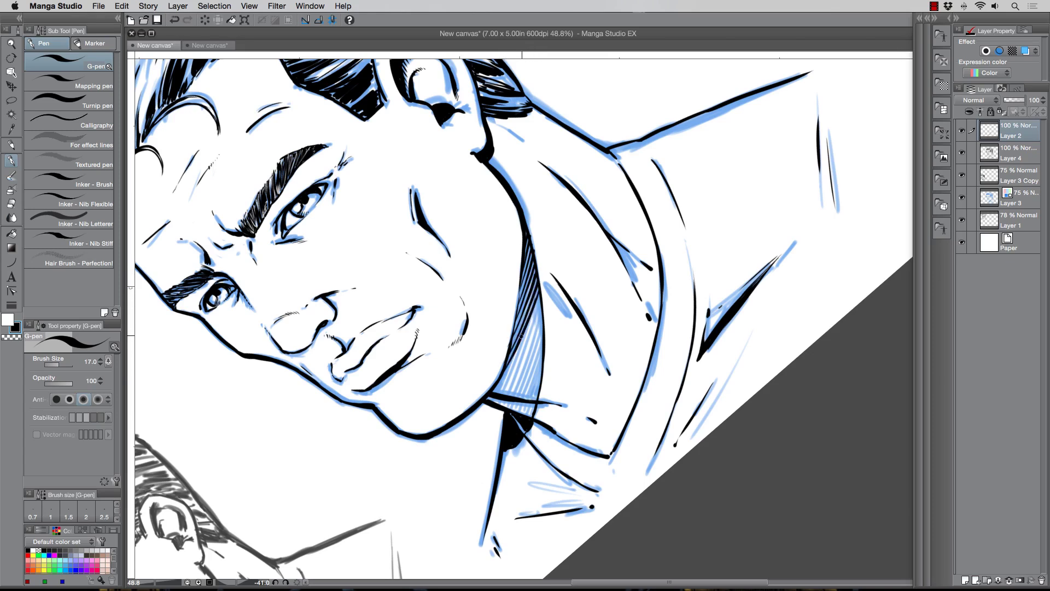
Step: Undo the last three hatching strokes in the neck shadow
{"action": "left_click_drag", "start_coordinate": [540, 298], "coordinate": [526, 334]}
{"action": "key", "text": "super+z"}
{"action": "key", "text": "super+z"}
{"action": "key", "text": "super+z"}
Step: Hatch the rest of the neck shadow down to the collar with closely spaced parallel black strokes at brush size 17
{"action": "left_click_drag", "start_coordinate": [540, 288], "coordinate": [495, 393]}
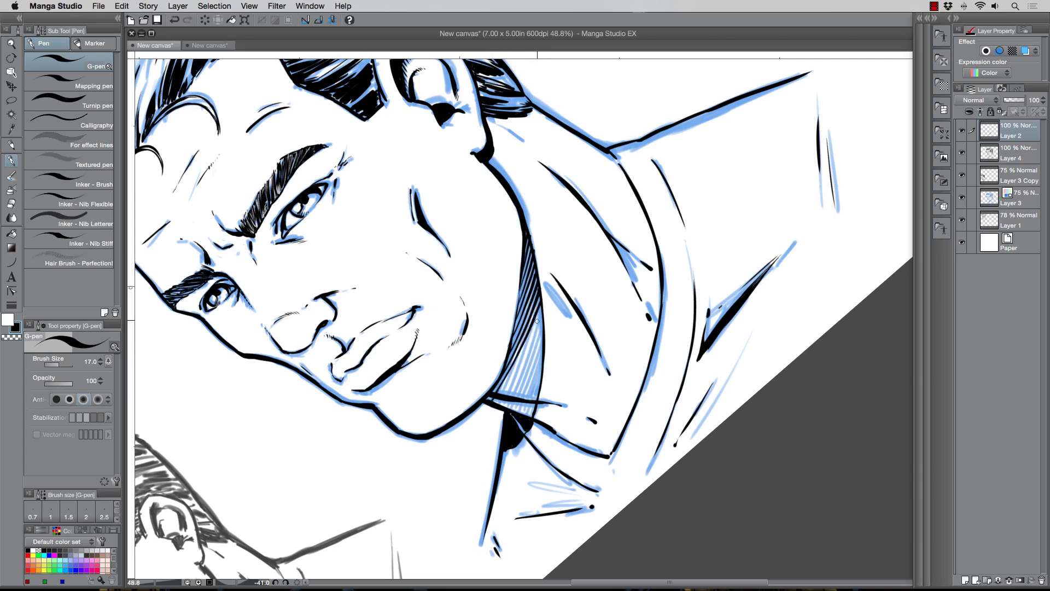
{"action": "left_click_drag", "start_coordinate": [541, 310], "coordinate": [525, 350]}
{"action": "left_click_drag", "start_coordinate": [540, 314], "coordinate": [499, 396]}
{"action": "left_click_drag", "start_coordinate": [541, 320], "coordinate": [521, 367]}
{"action": "mouse_move", "coordinate": [532, 343]}
{"action": "left_mouse_down"}
{"action": "mouse_move", "coordinate": [500, 404]}
{"action": "mouse_move", "coordinate": [524, 368]}
{"action": "left_mouse_up"}
{"action": "left_click_drag", "start_coordinate": [542, 335], "coordinate": [508, 394]}
{"action": "left_click_drag", "start_coordinate": [544, 339], "coordinate": [518, 386]}
{"action": "left_click_drag", "start_coordinate": [538, 350], "coordinate": [511, 398]}
{"action": "left_click_drag", "start_coordinate": [542, 351], "coordinate": [514, 411]}
{"action": "left_click_drag", "start_coordinate": [542, 368], "coordinate": [517, 413]}
{"action": "left_click_drag", "start_coordinate": [542, 381], "coordinate": [522, 415]}
{"action": "left_click_drag", "start_coordinate": [529, 405], "coordinate": [518, 420]}
{"action": "left_click_drag", "start_coordinate": [541, 393], "coordinate": [529, 411]}
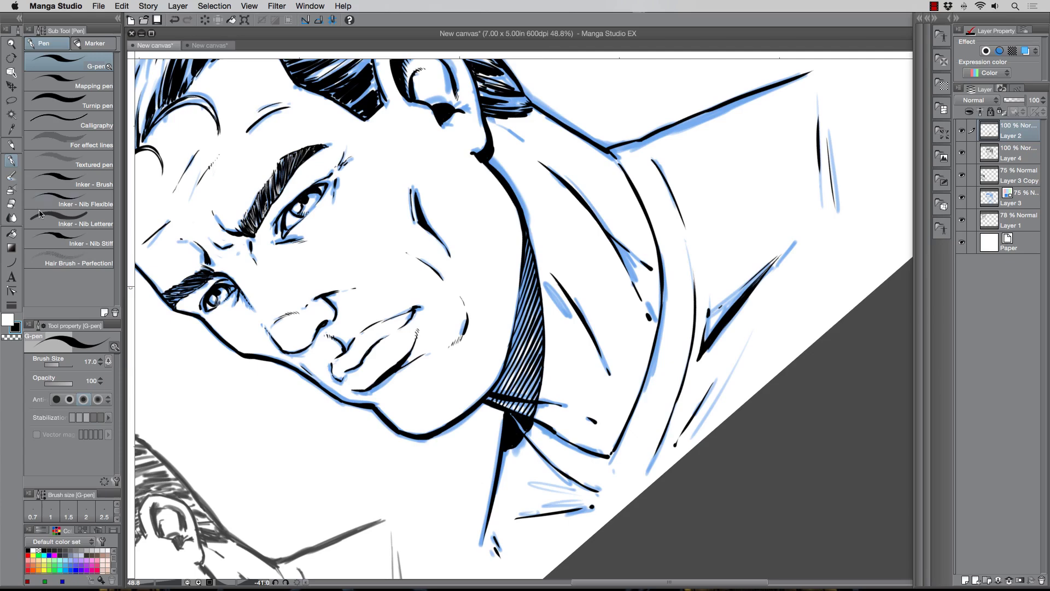
Step: Return the canvas to its upright angle, darken the shirt folds on both sides of the collar in black and touch up the inner ear
{"action": "double_click", "coordinate": [10, 59]}
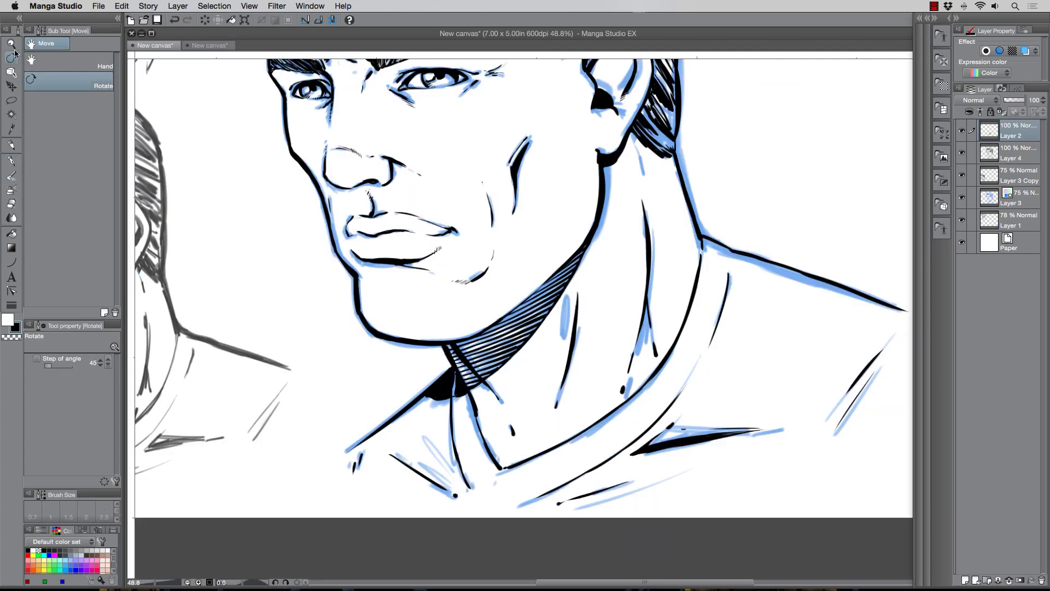
{"action": "left_click", "coordinate": [11, 42]}
{"action": "left_click", "coordinate": [296, 203]}
{"action": "left_click", "coordinate": [295, 203]}
{"action": "left_click_drag", "start_coordinate": [288, 188], "coordinate": [353, 304]}
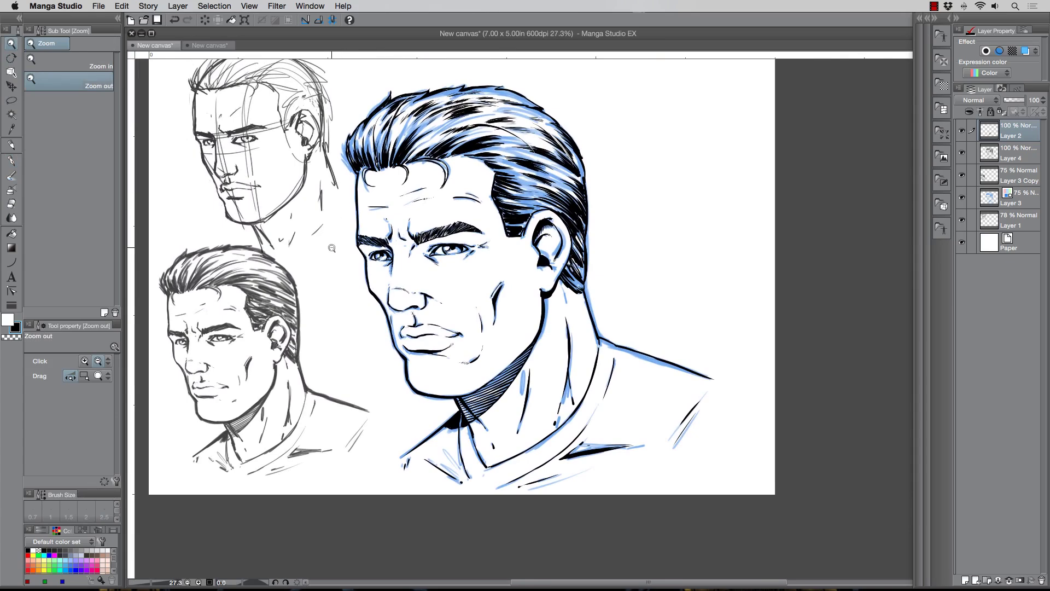
{"action": "scroll", "coordinate": [394, 112], "scroll_direction": "up", "scroll_amount": 1}
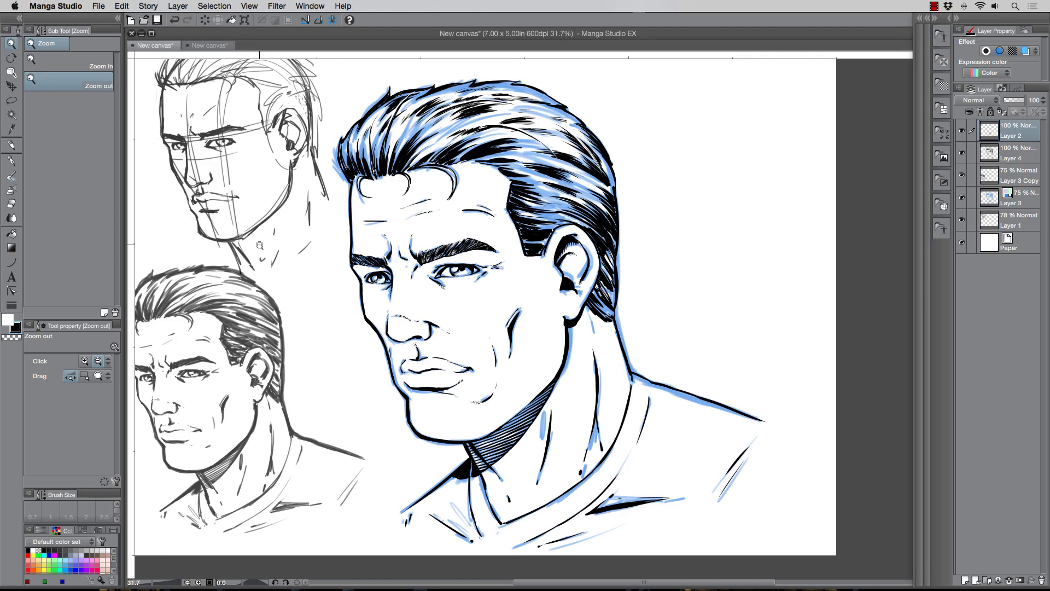
{"action": "left_click", "coordinate": [11, 162]}
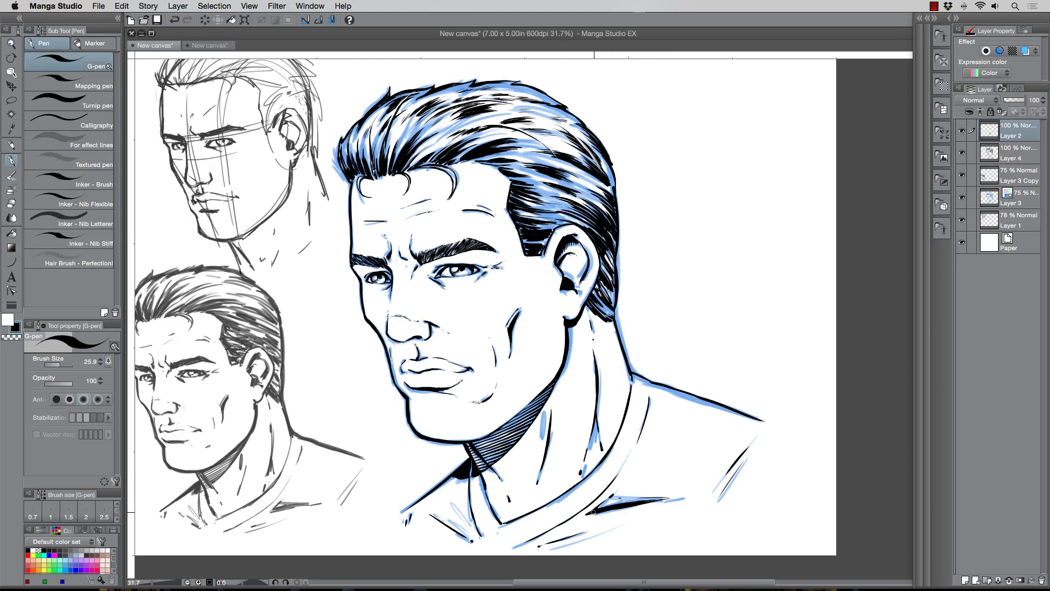
{"action": "left_click_drag", "start_coordinate": [600, 511], "coordinate": [659, 499]}
{"action": "left_click_drag", "start_coordinate": [437, 520], "coordinate": [477, 532]}
{"action": "left_click_drag", "start_coordinate": [575, 245], "coordinate": [568, 256]}
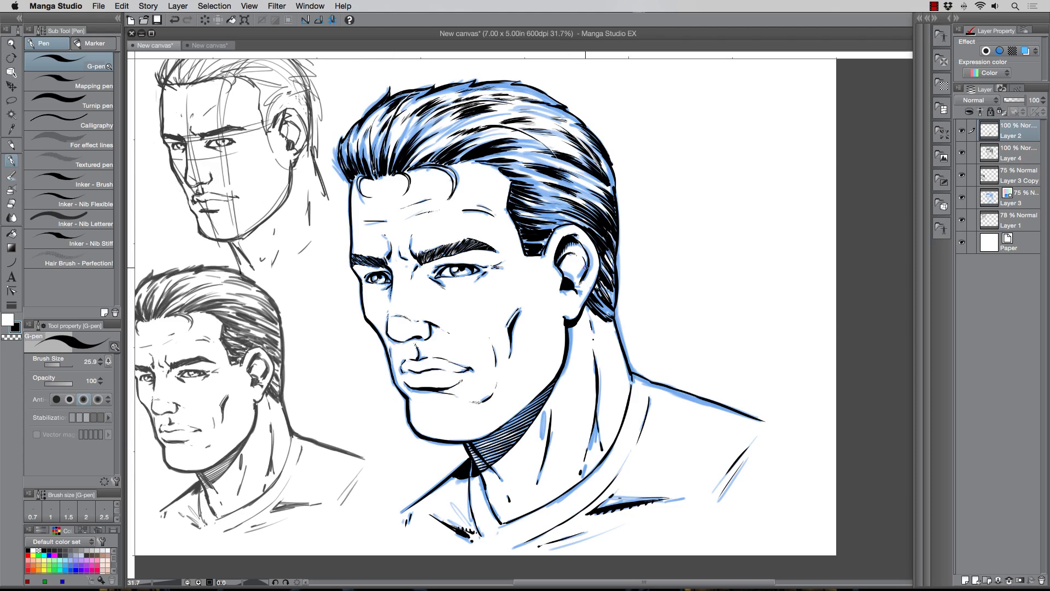